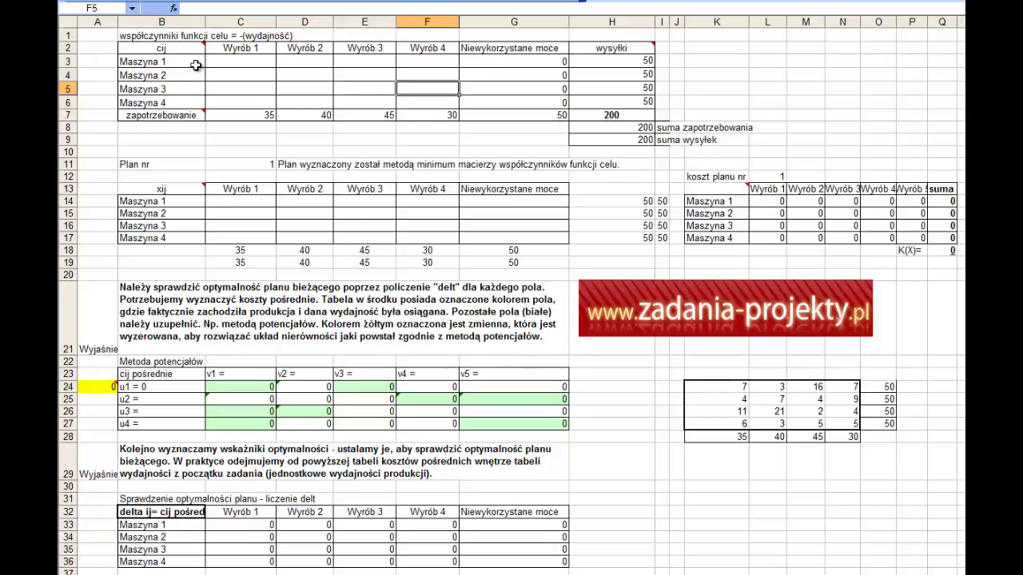
- Examine the Maszyna row labels, the Wyrób column headings and the productivity matrix in K24:N27
drag(196, 64, 192, 97)
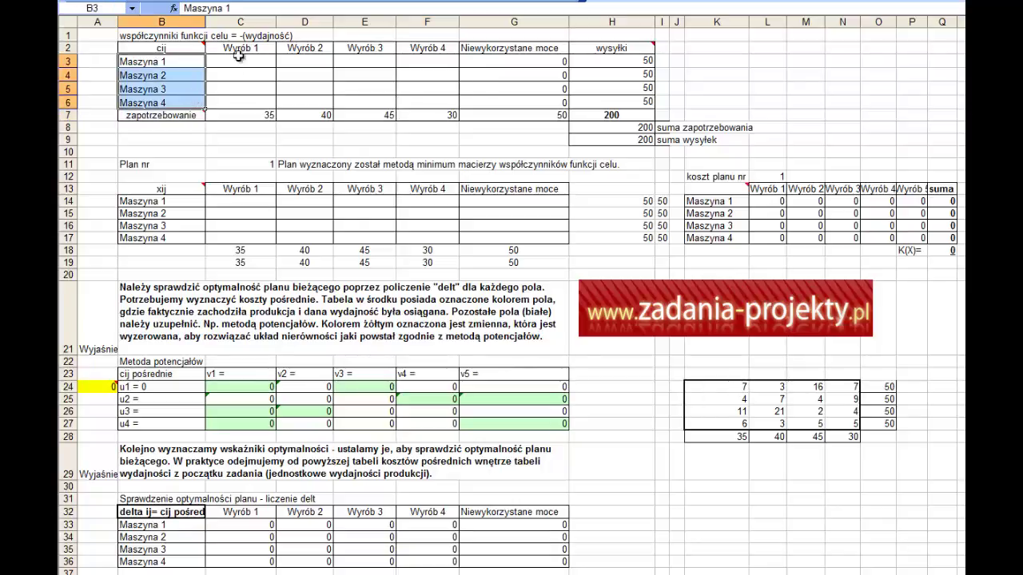
drag(244, 50, 439, 50)
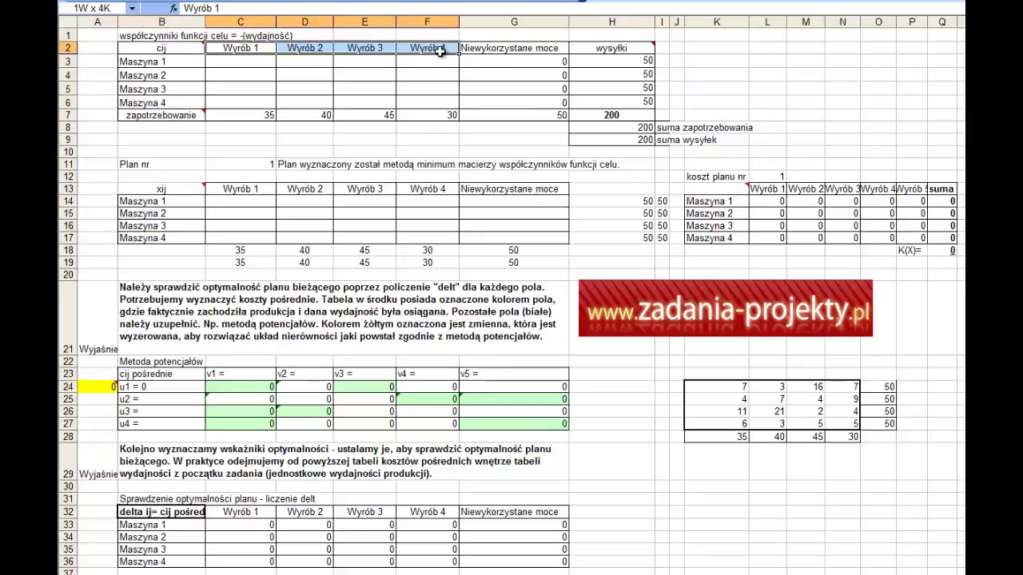
drag(439, 50, 439, 50)
drag(164, 64, 165, 102)
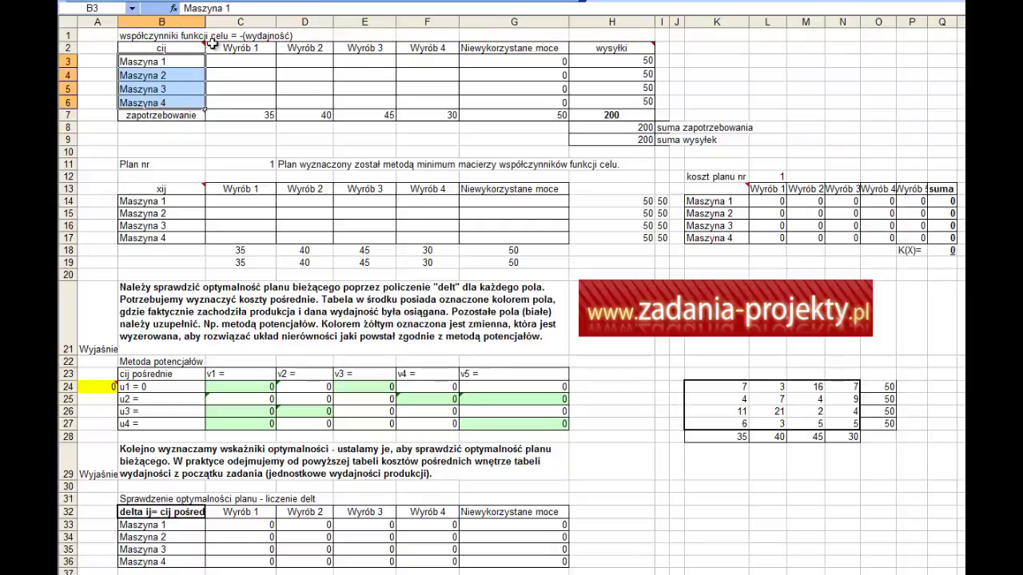
drag(211, 46, 439, 48)
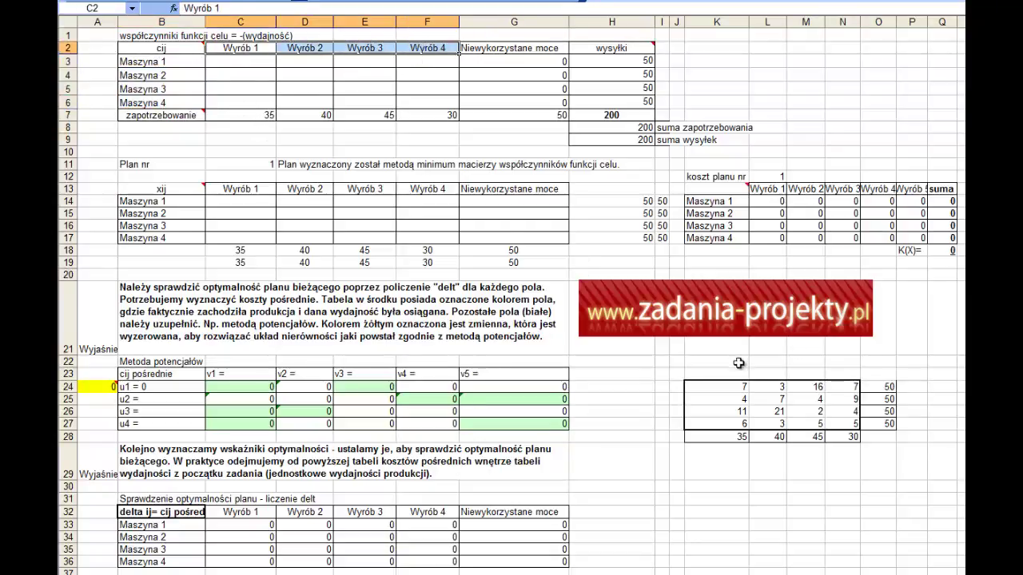
drag(727, 389, 834, 423)
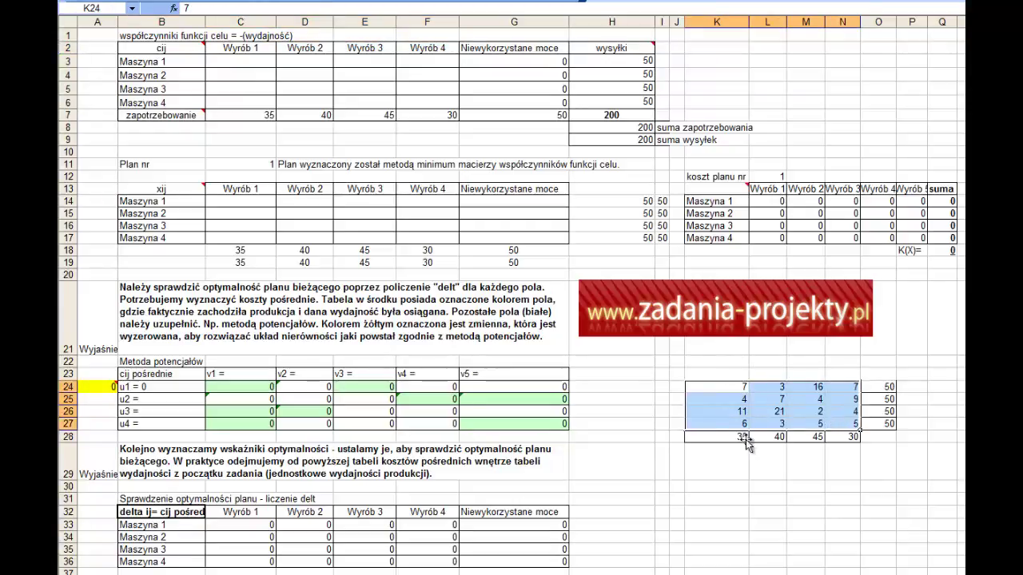
drag(676, 386, 678, 419)
drag(703, 375, 852, 373)
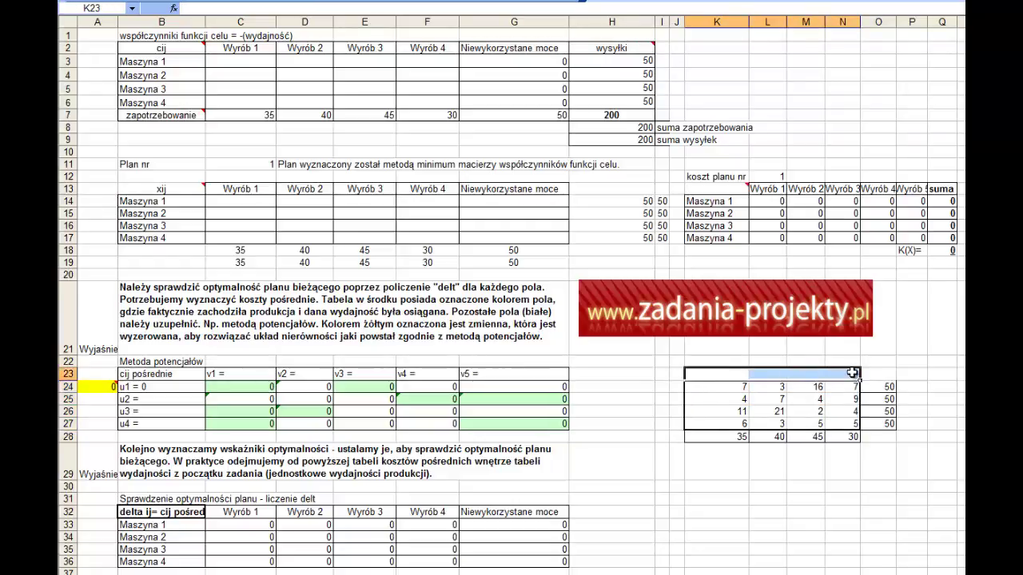
- Examine the product demands in K28:N28, the machine capacities in O24:O27 and the Niewykorzystane moce heading in the cij table
click(723, 439)
drag(723, 439, 825, 437)
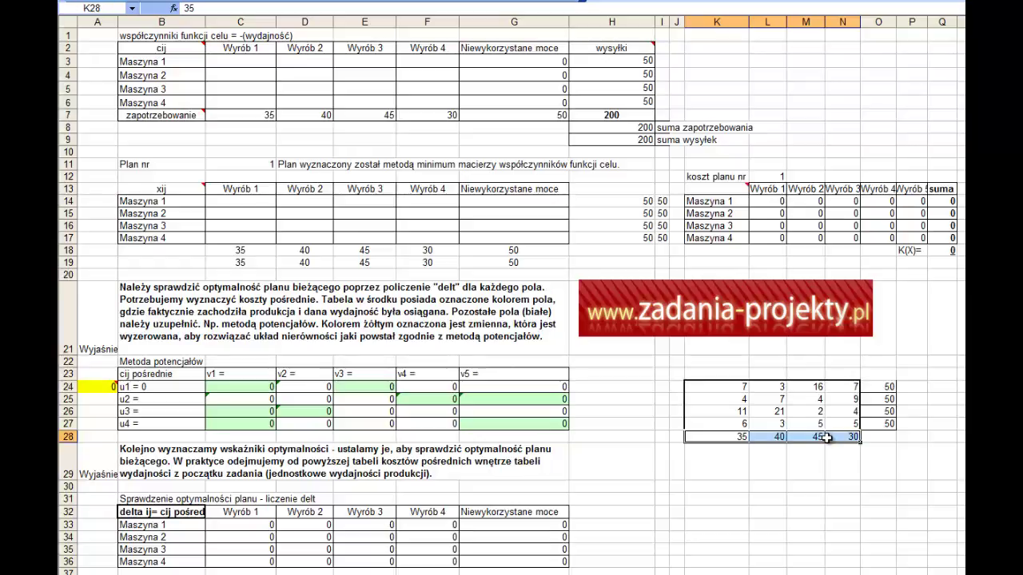
click(886, 390)
drag(887, 390, 887, 422)
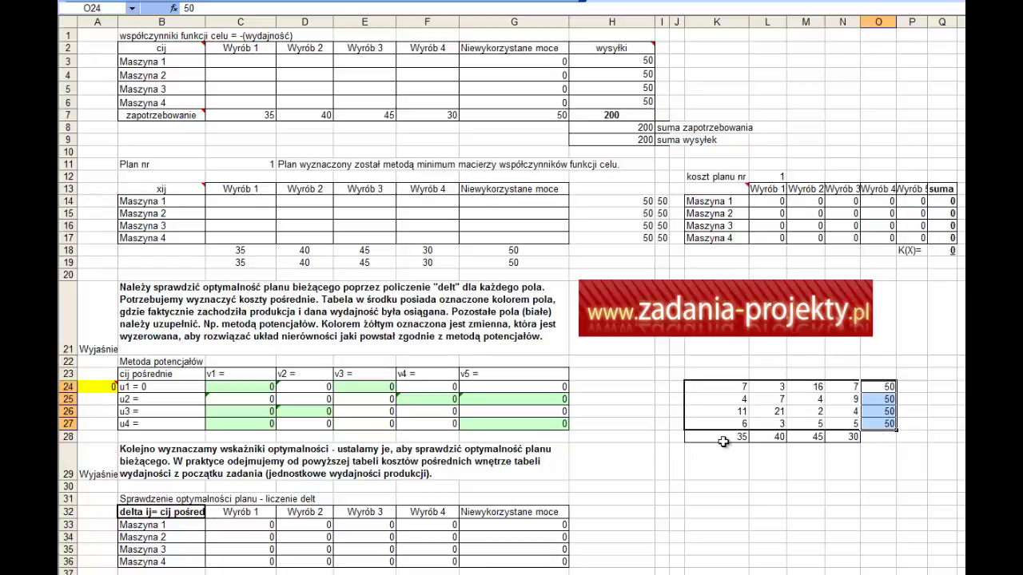
drag(731, 438, 835, 438)
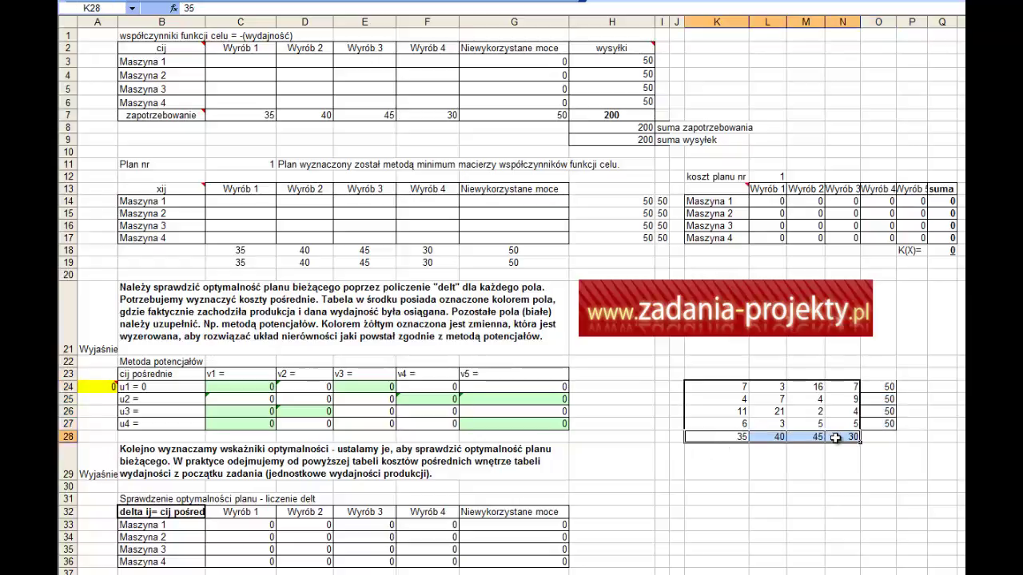
right_click(822, 525)
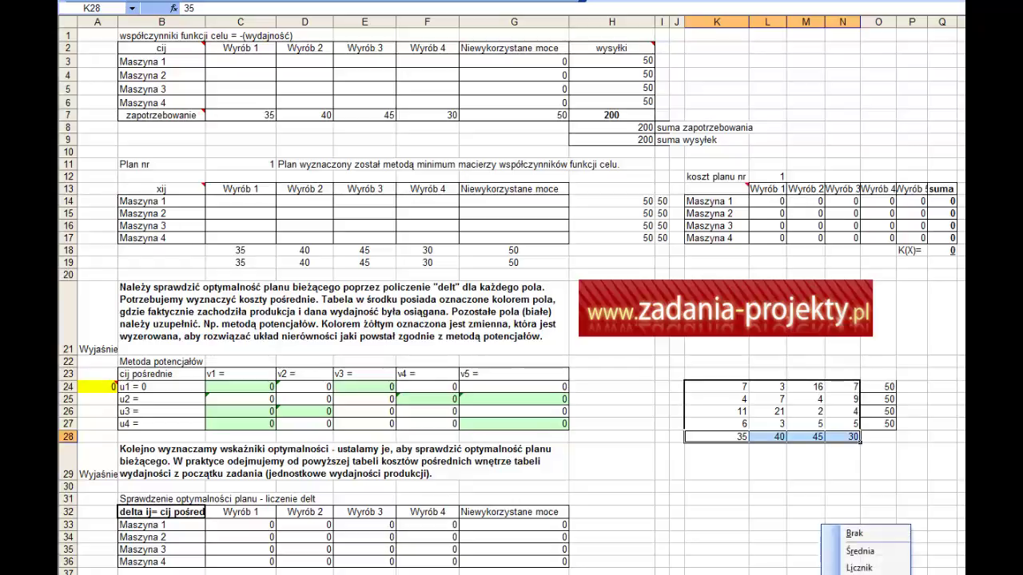
click(726, 439)
drag(725, 439, 834, 439)
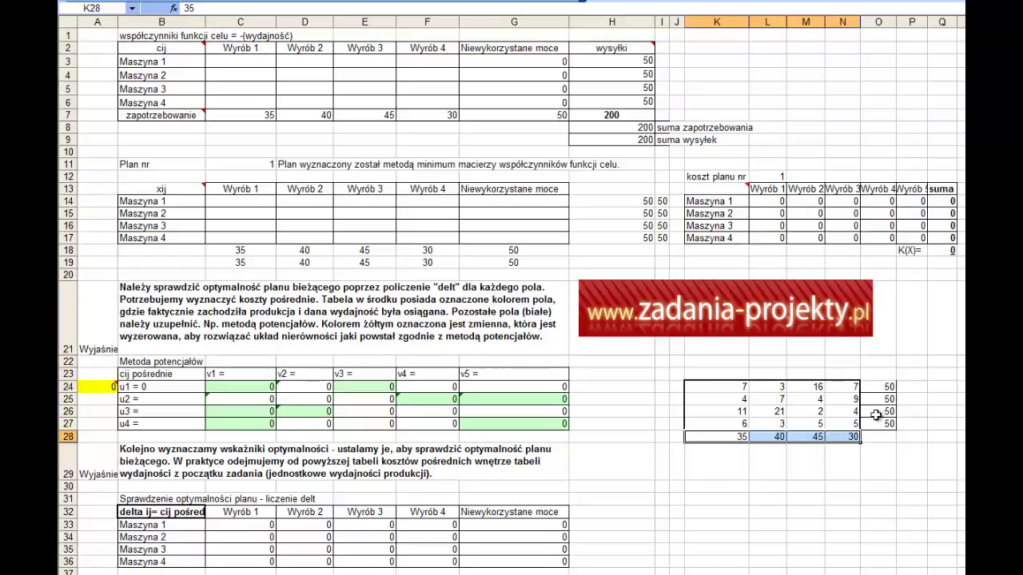
drag(876, 388, 878, 432)
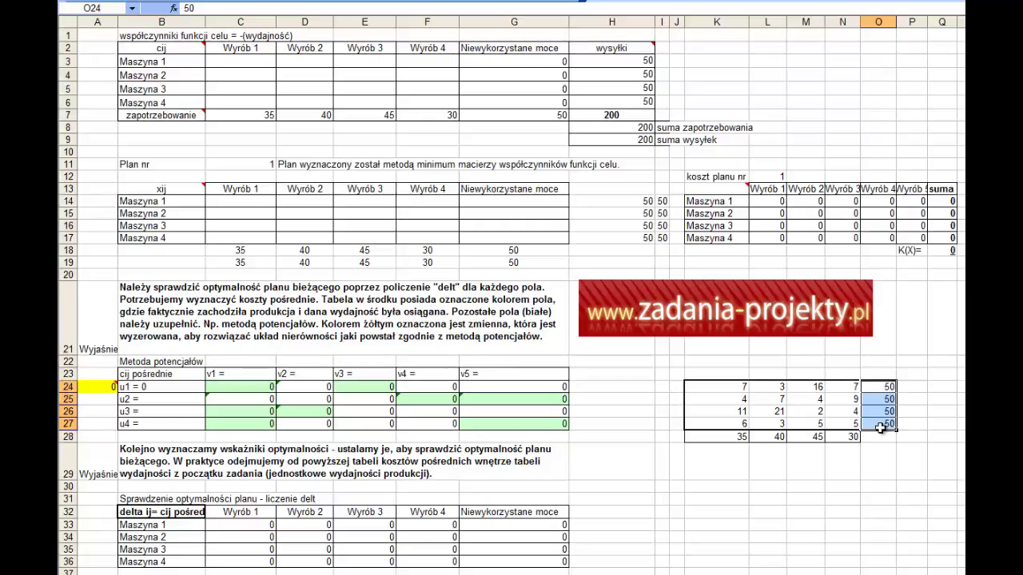
click(507, 51)
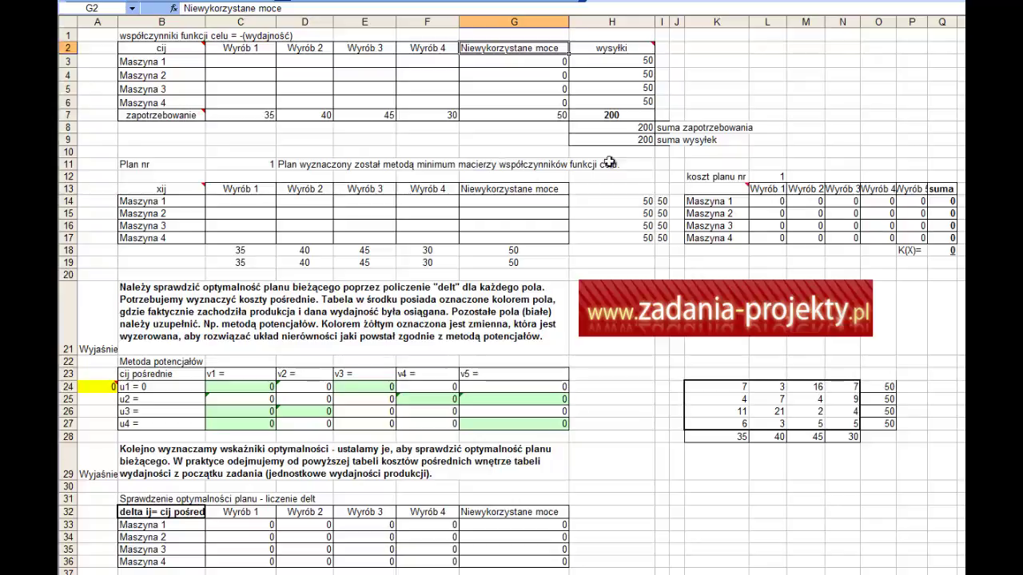
drag(438, 48, 263, 48)
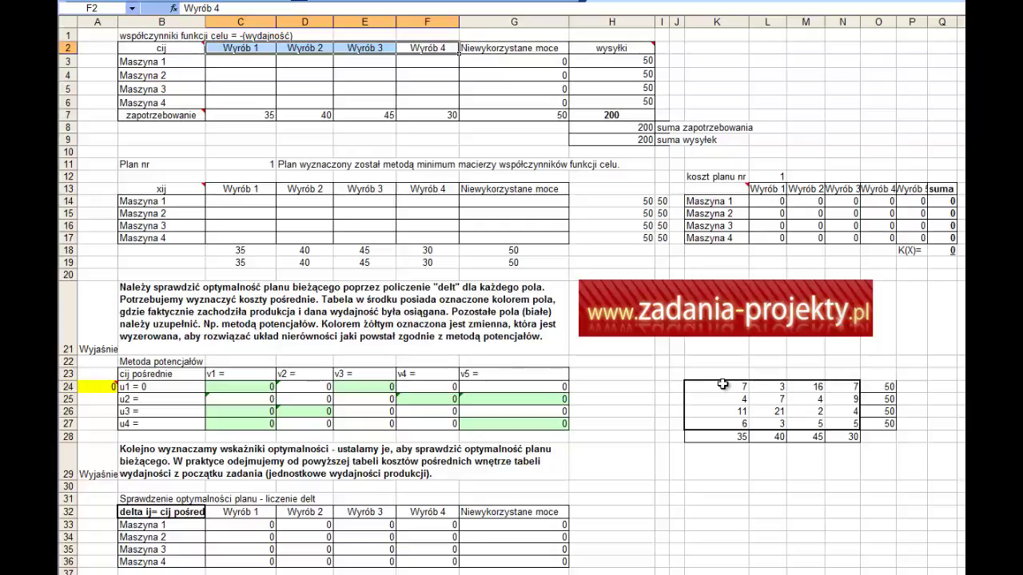
drag(722, 384, 833, 415)
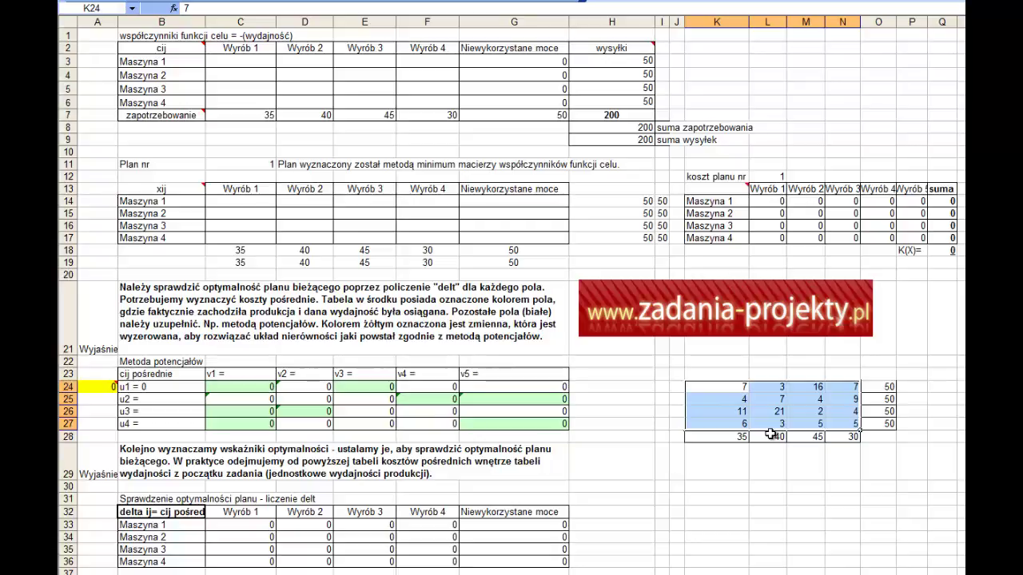
- Enter the formula =-1 in the empty cell K33 as a multiplier
click(722, 529)
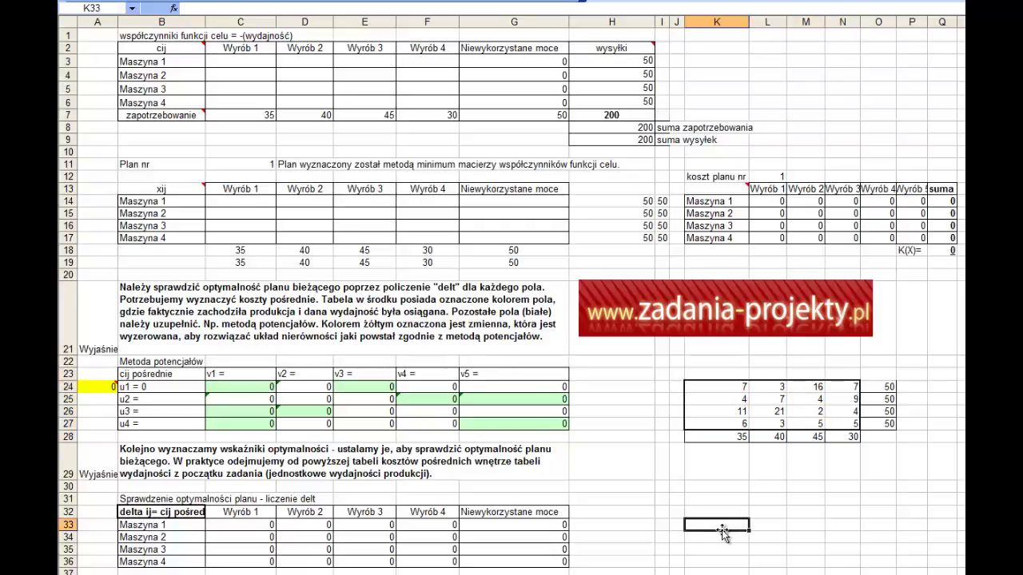
text(=-)
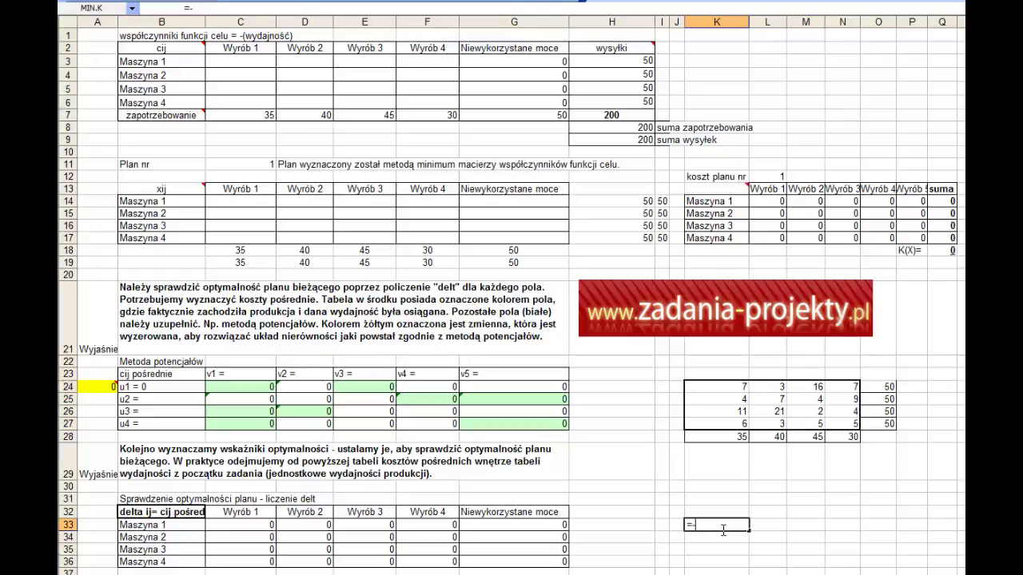
text(1)
key(Return)
click(721, 530)
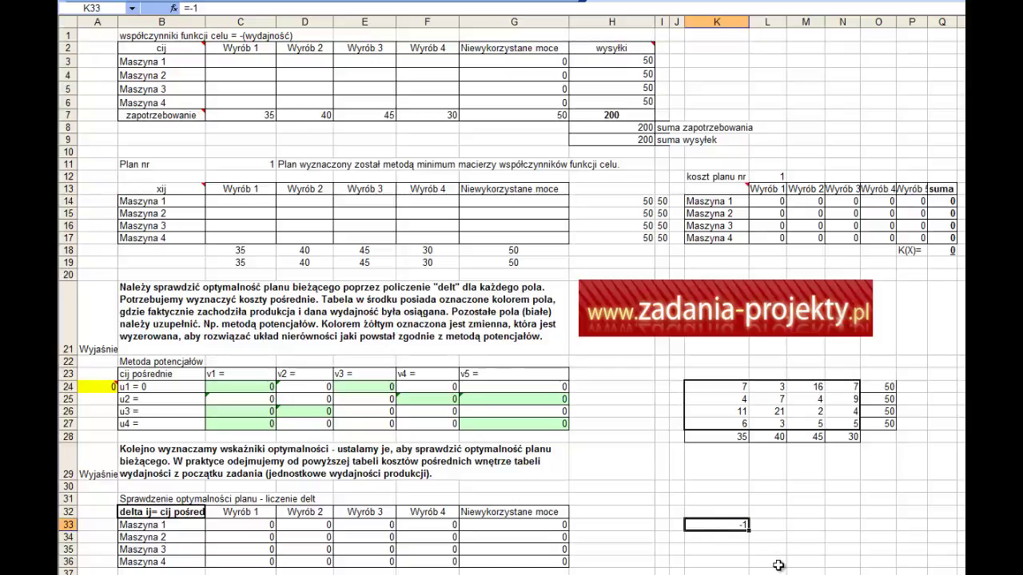
- Multiply the productivity matrix in K24:N27 by the -1 from K33 using Paste Special with the Przemnóż operation
key(ctrl+c)
drag(715, 386, 837, 428)
right_click(782, 393)
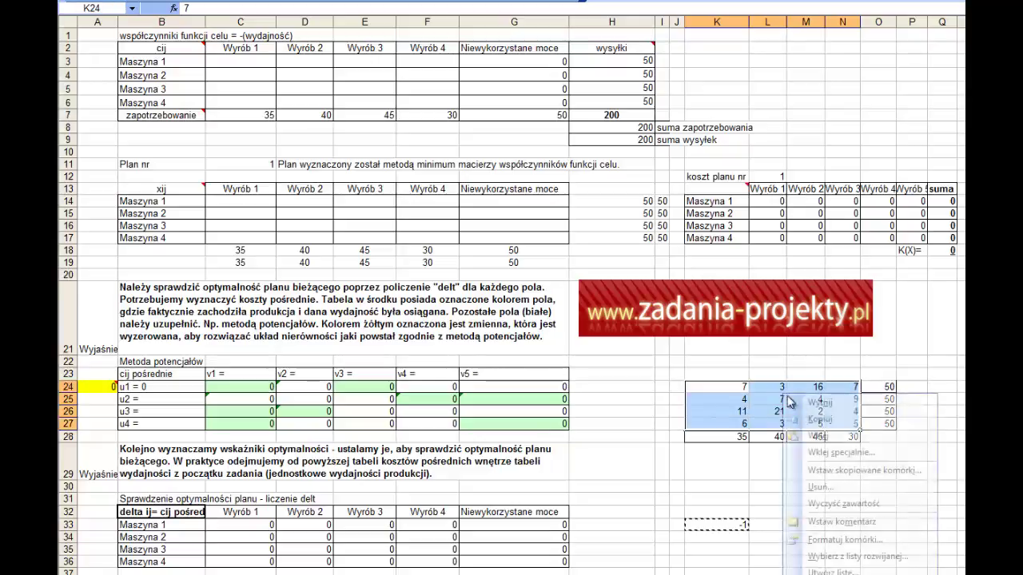
click(874, 452)
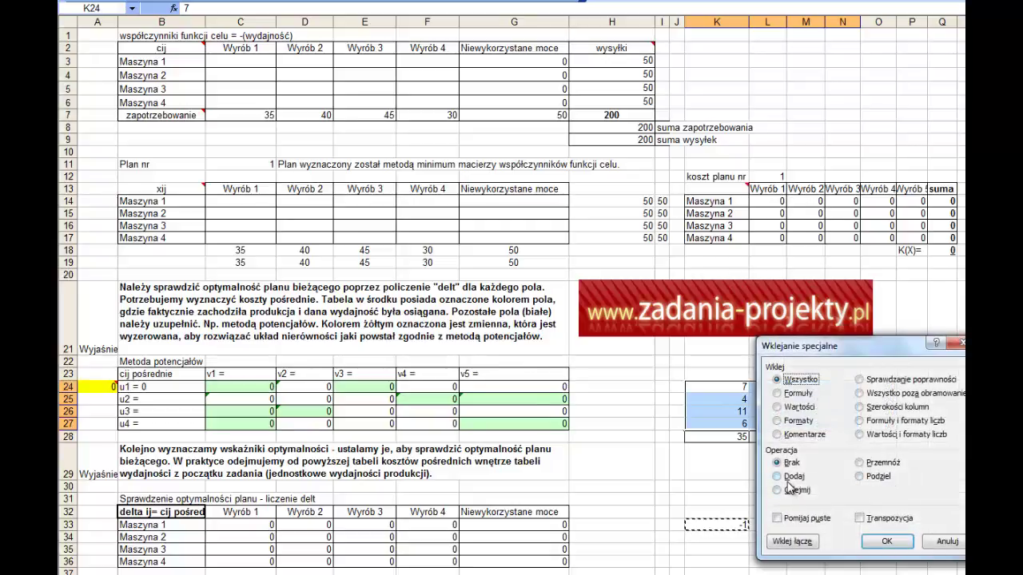
click(879, 463)
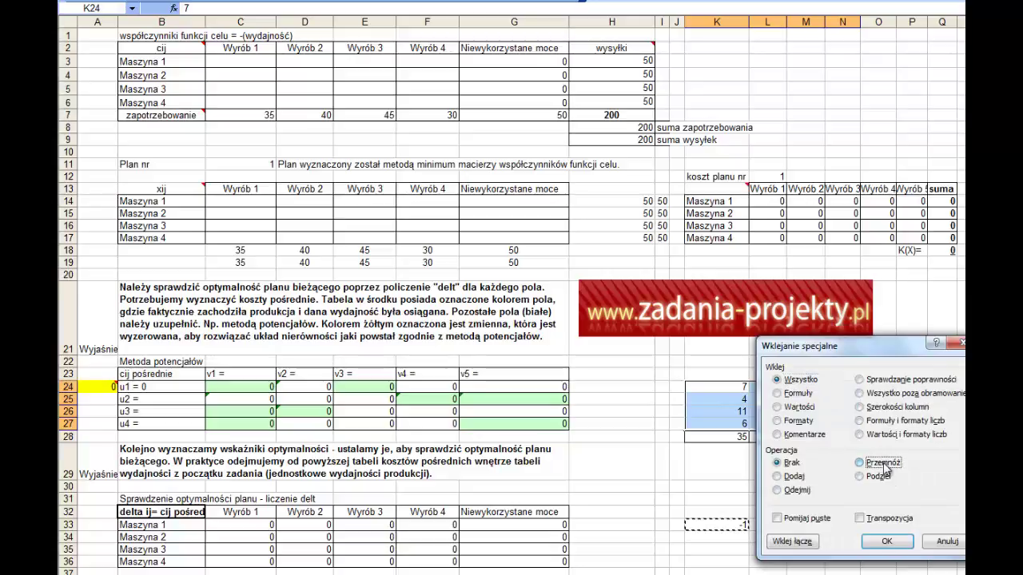
click(886, 542)
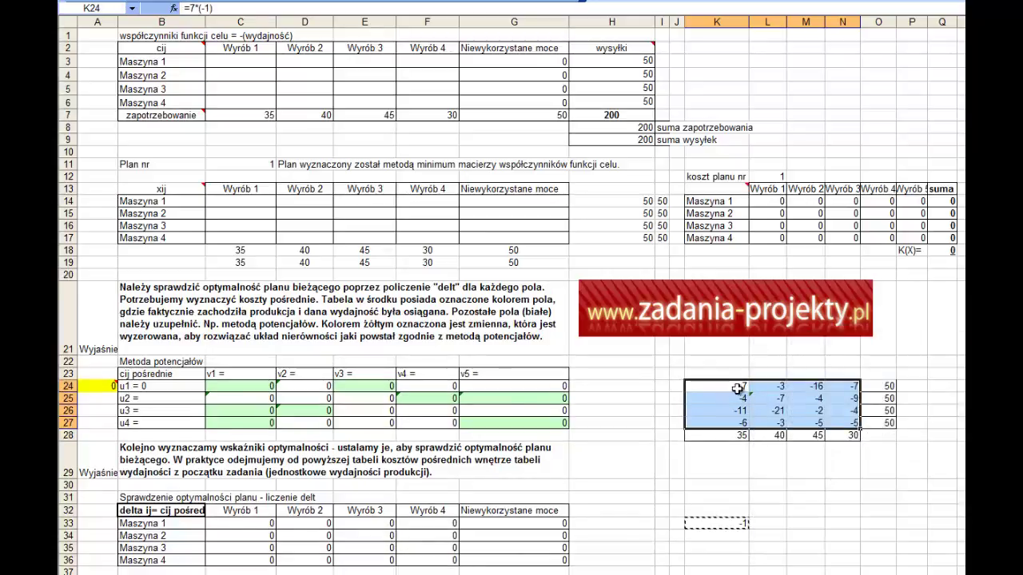
- Copy the negated matrix K24:N27 into the cij table starting at C3, pasting values only (Wartości)
key(ctrl+c)
right_click(239, 61)
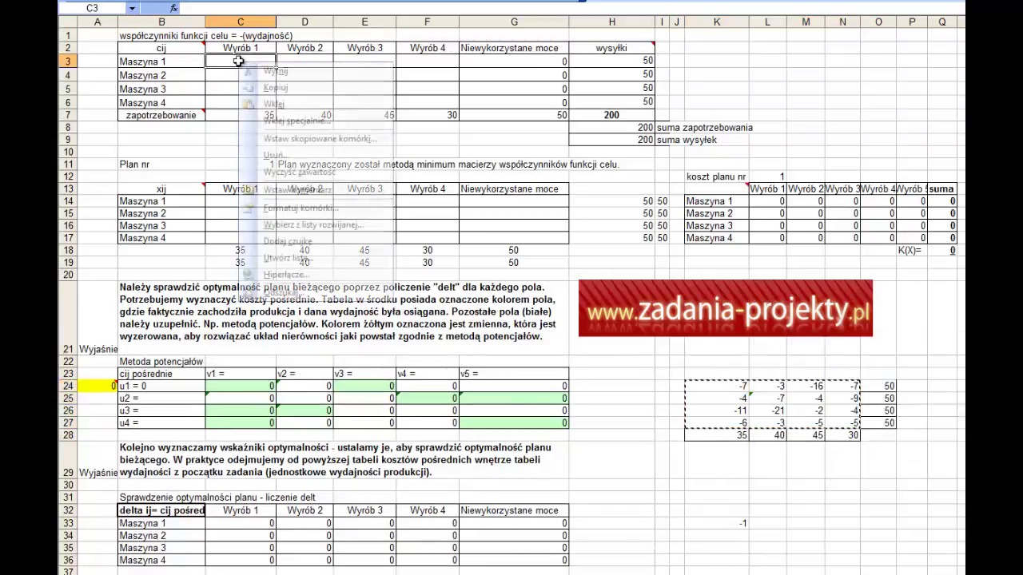
click(268, 120)
click(209, 67)
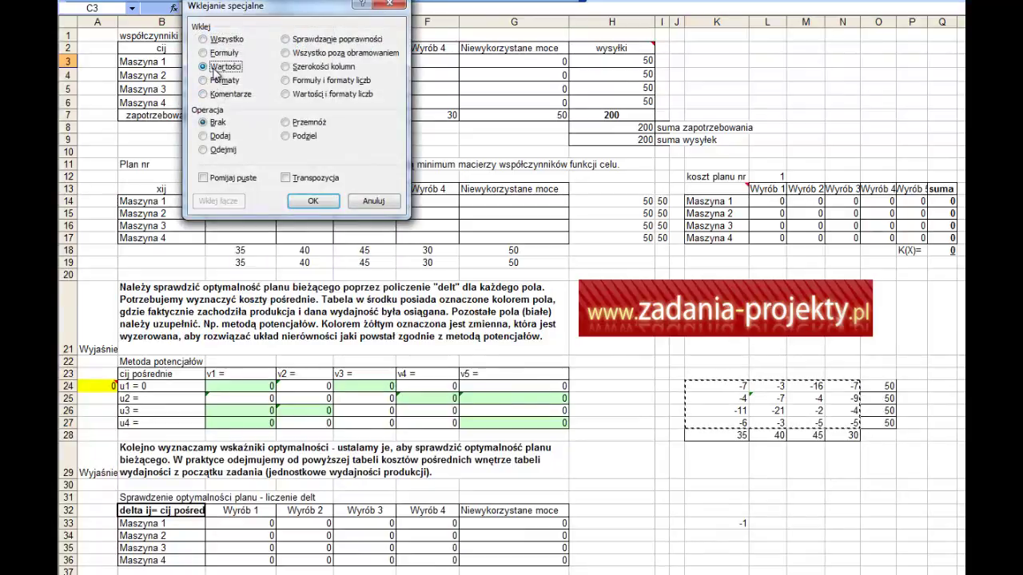
click(312, 201)
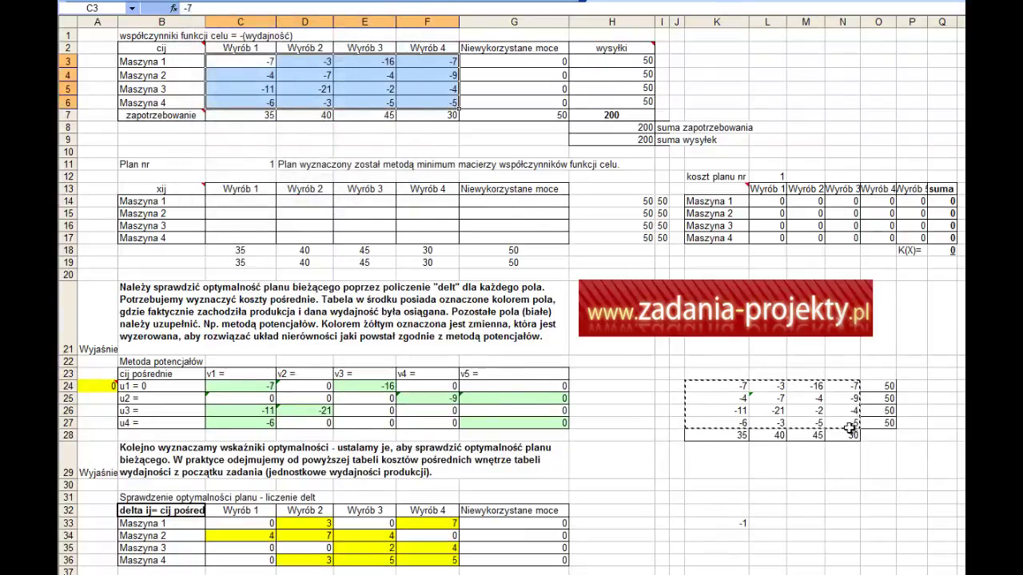
- Compare the zapotrzebowanie row with the source demands, and examine the wysyłki values and the Niewykorzystane moce column
drag(719, 435, 848, 436)
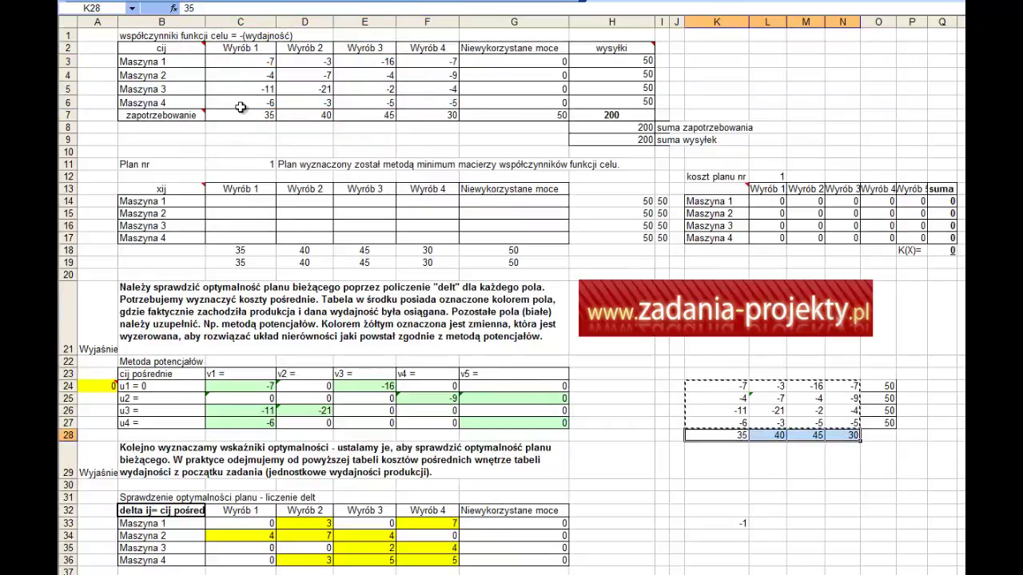
drag(238, 115, 429, 118)
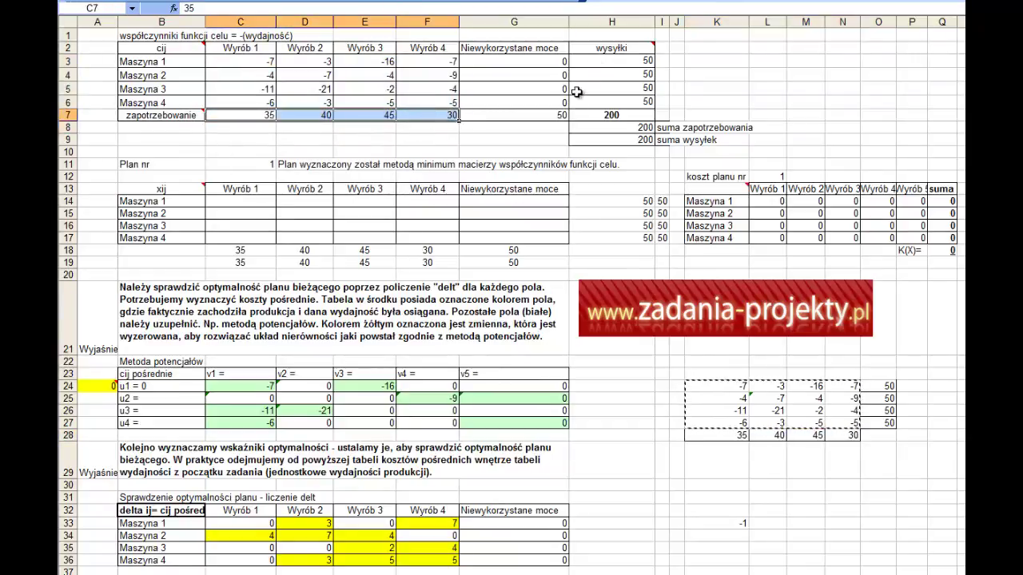
drag(612, 60, 605, 107)
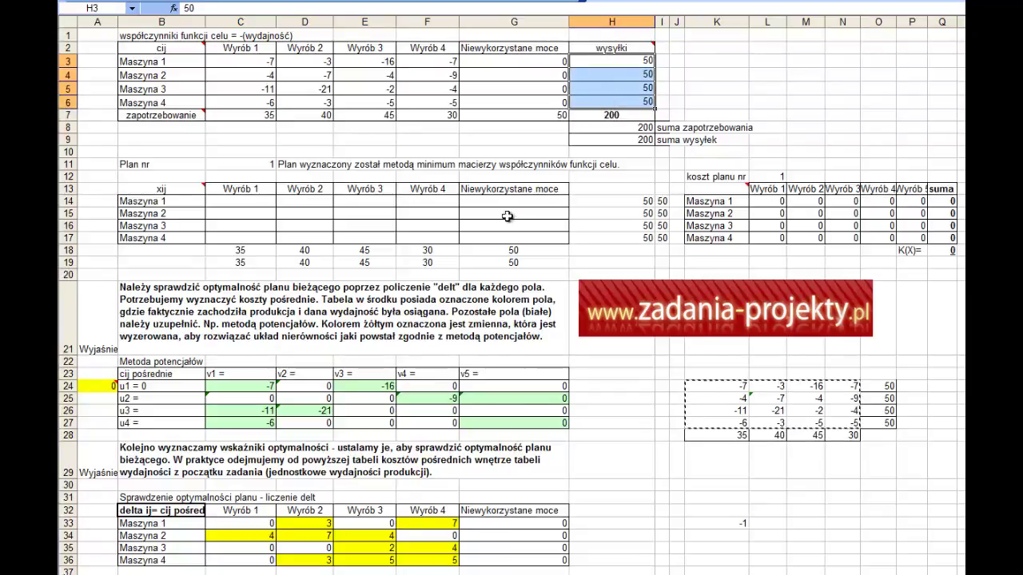
drag(238, 117, 423, 118)
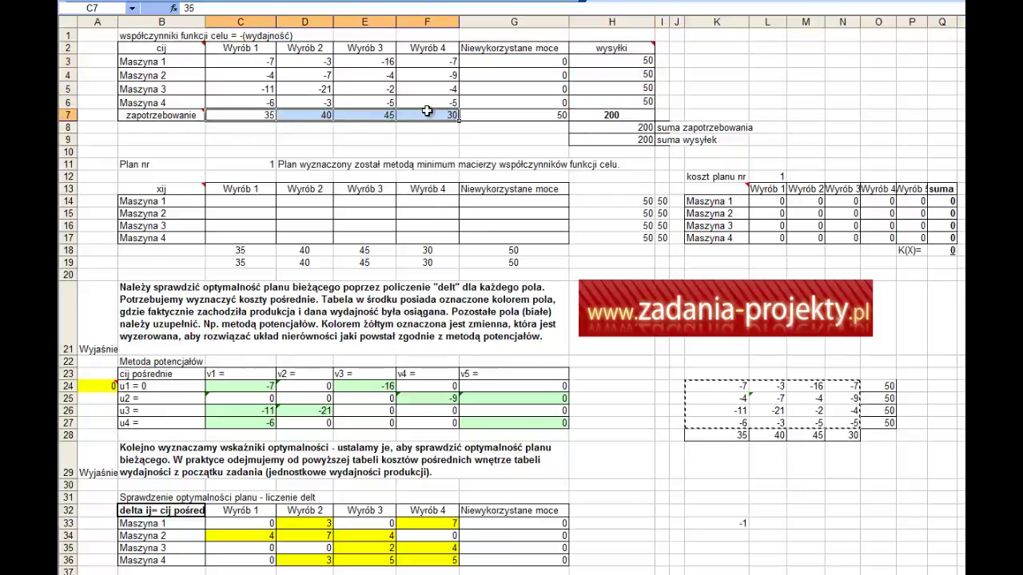
click(183, 118)
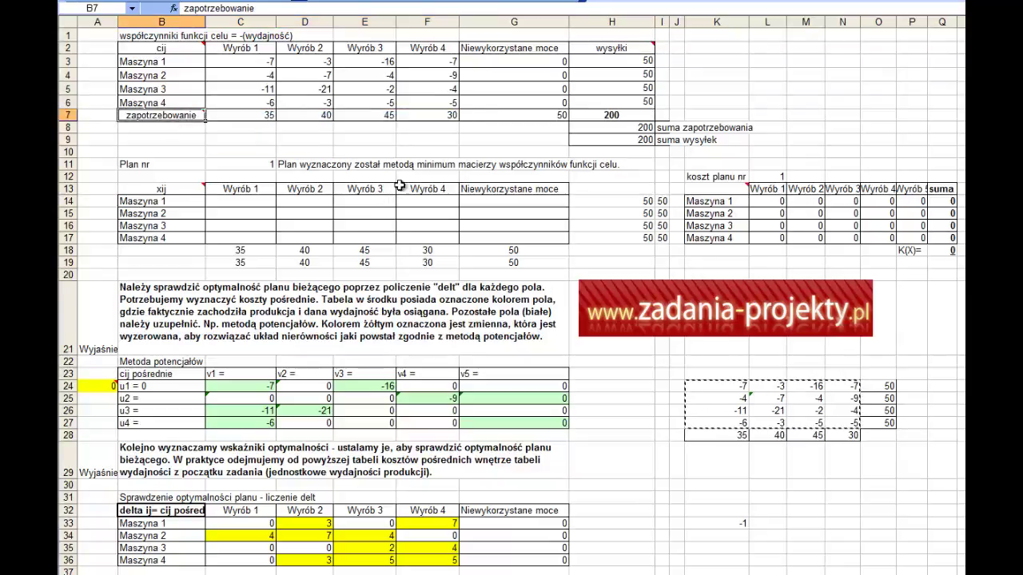
drag(519, 115, 525, 48)
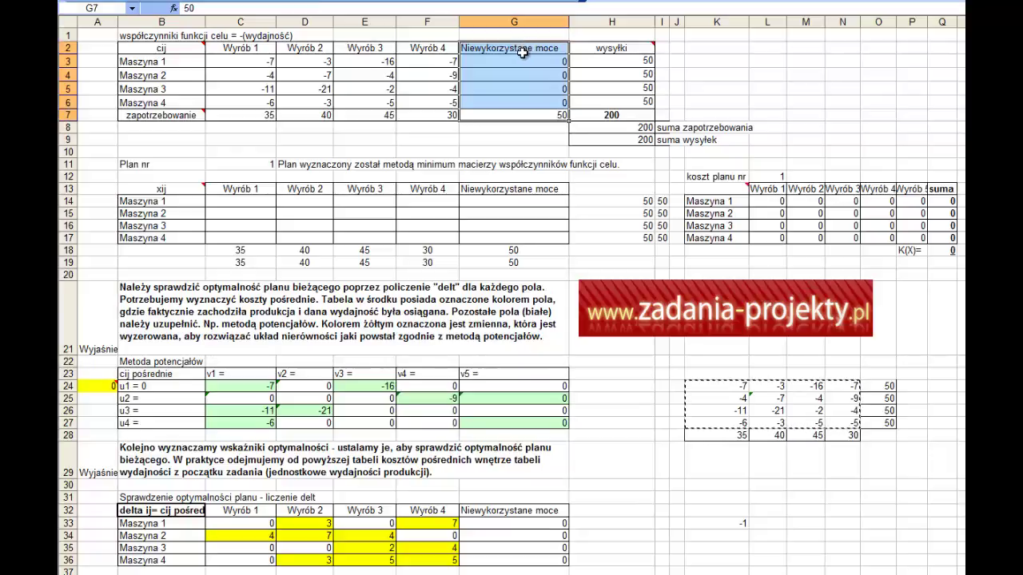
click(507, 118)
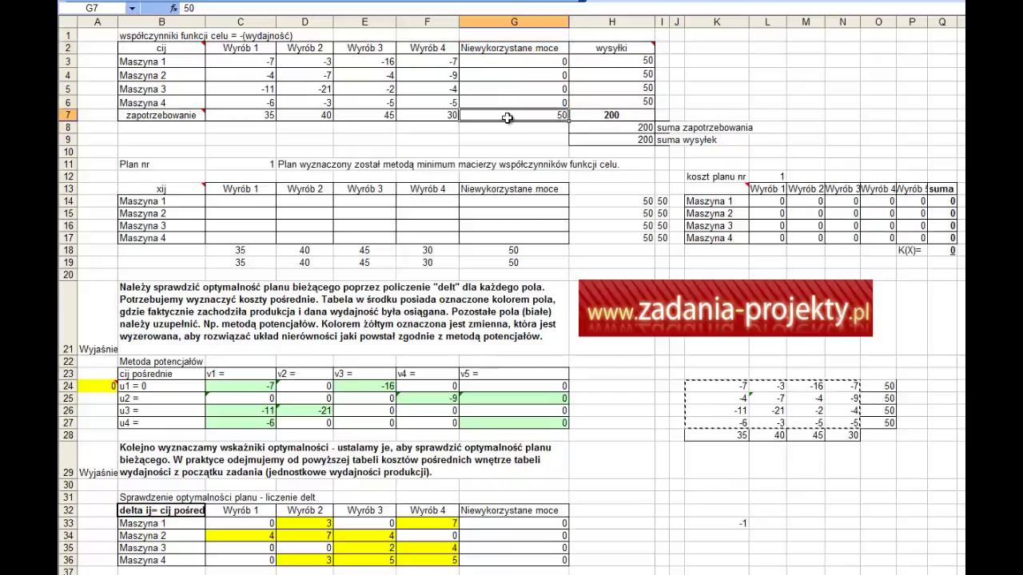
drag(250, 118, 426, 118)
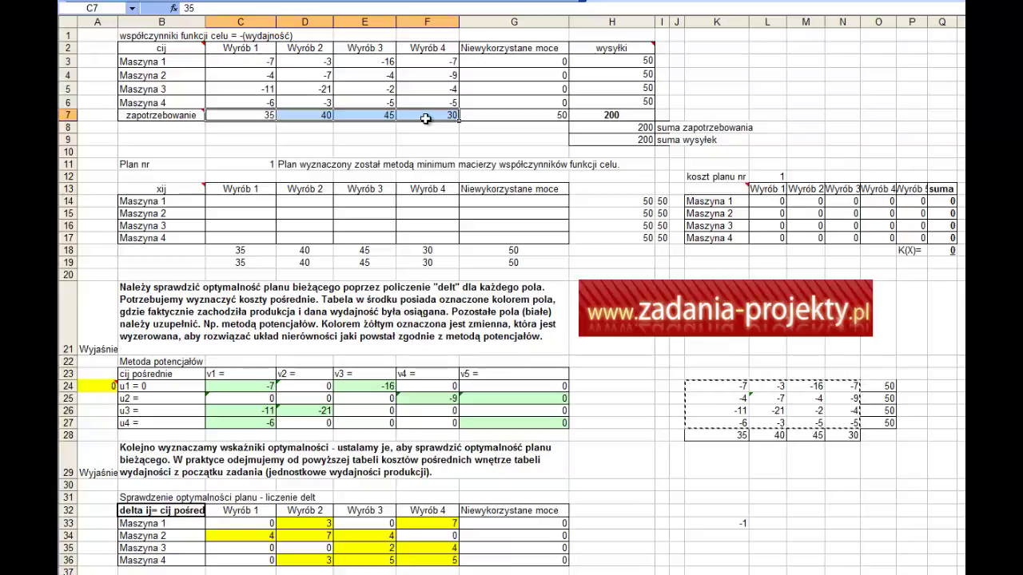
drag(610, 58, 604, 104)
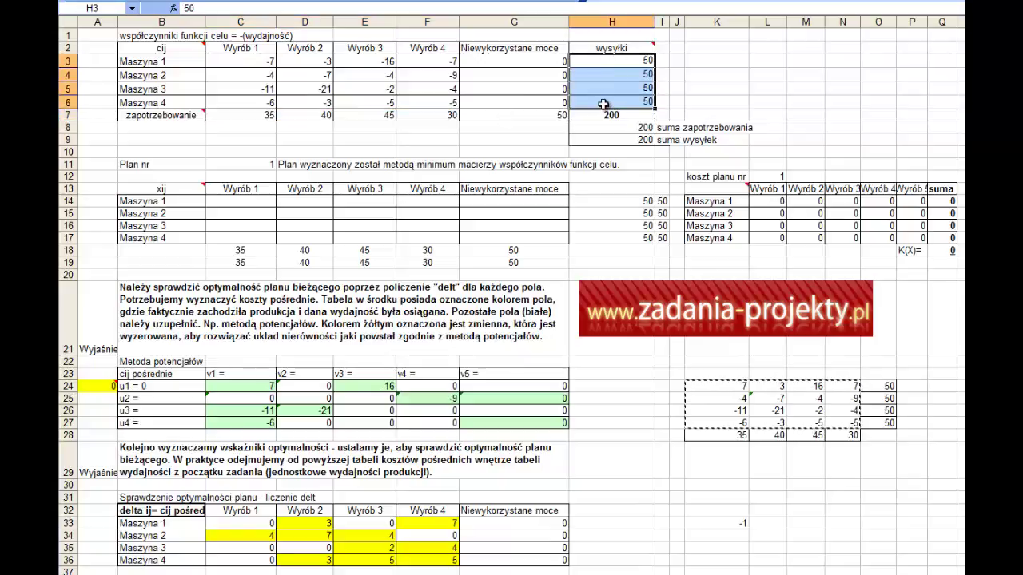
- Clear the Niewykorzystane moce value from the zapotrzebowanie row in cell G7
click(537, 117)
key(Delete)
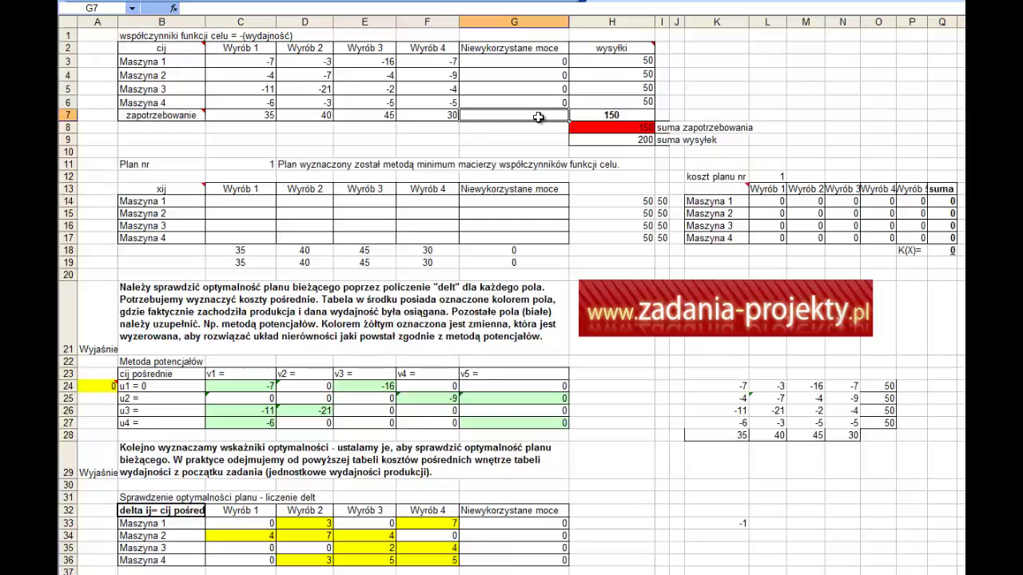
- Undo the clearing of the Niewykorzystane moce demand in G7 and check that column's coefficients in G3:G6
key(ctrl+z)
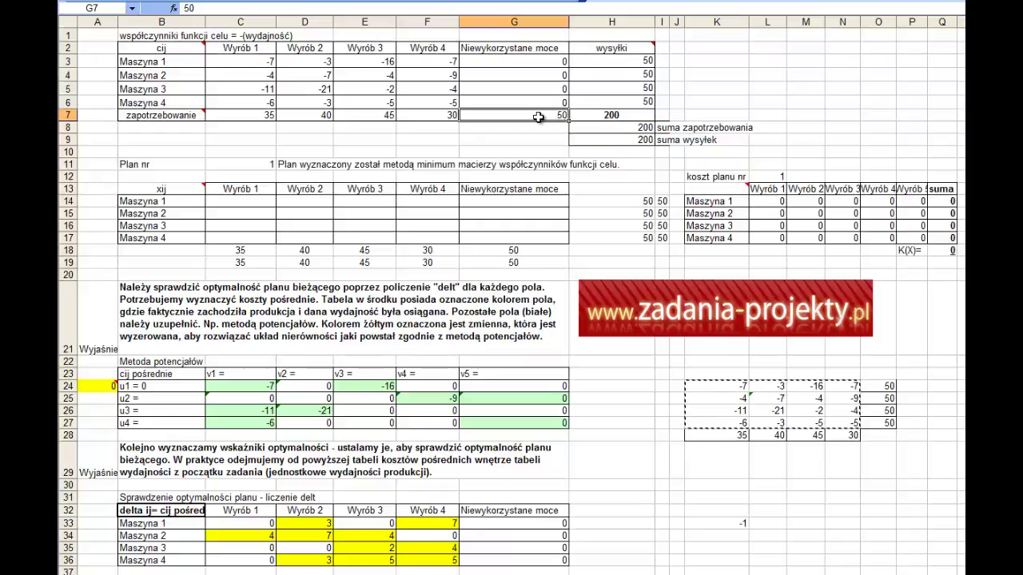
click(541, 60)
drag(542, 61, 540, 103)
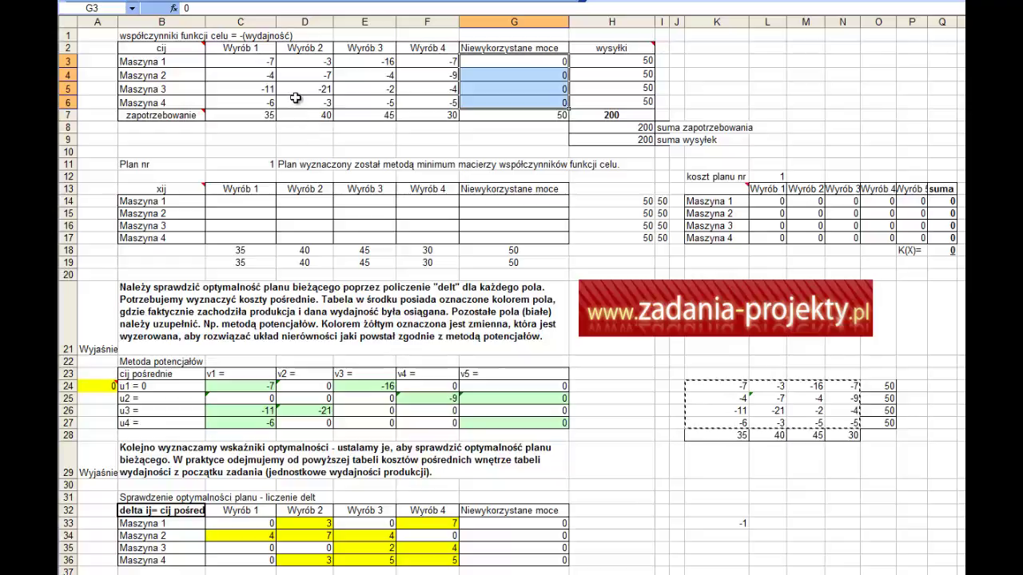
- Fill all cij coefficients in C3:G6 with yellow
drag(250, 57, 468, 101)
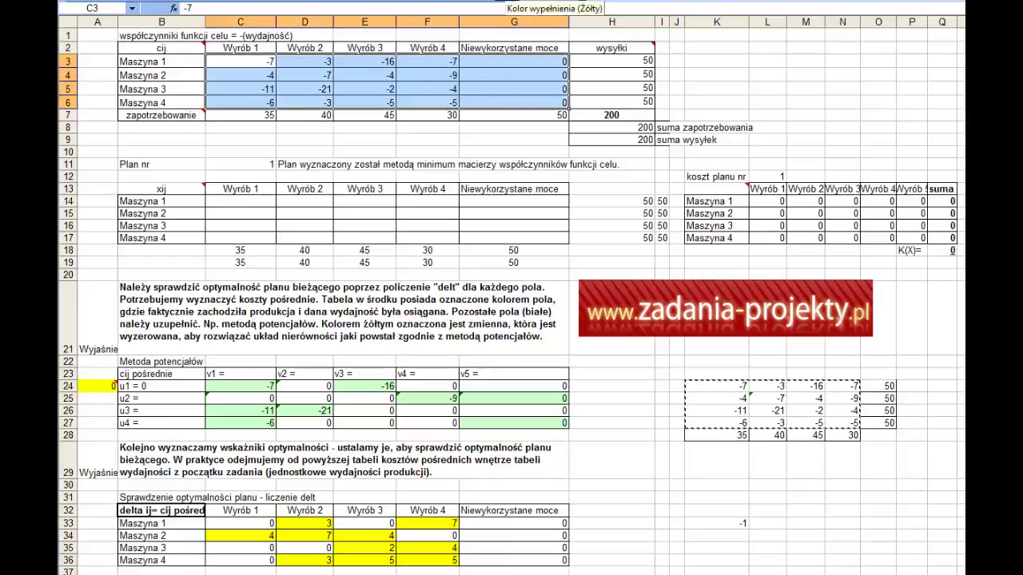
click(503, 4)
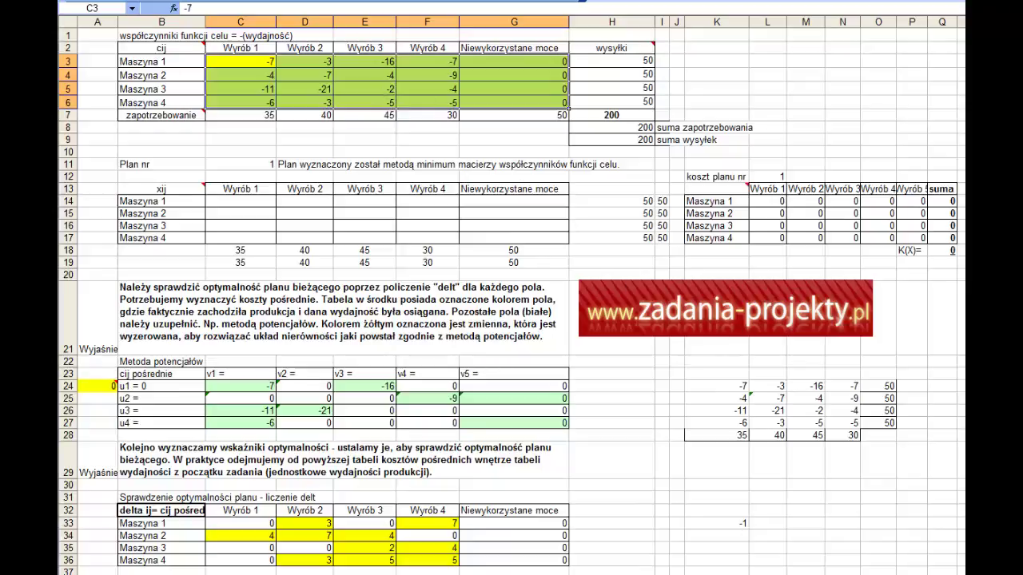
right_click(827, 573)
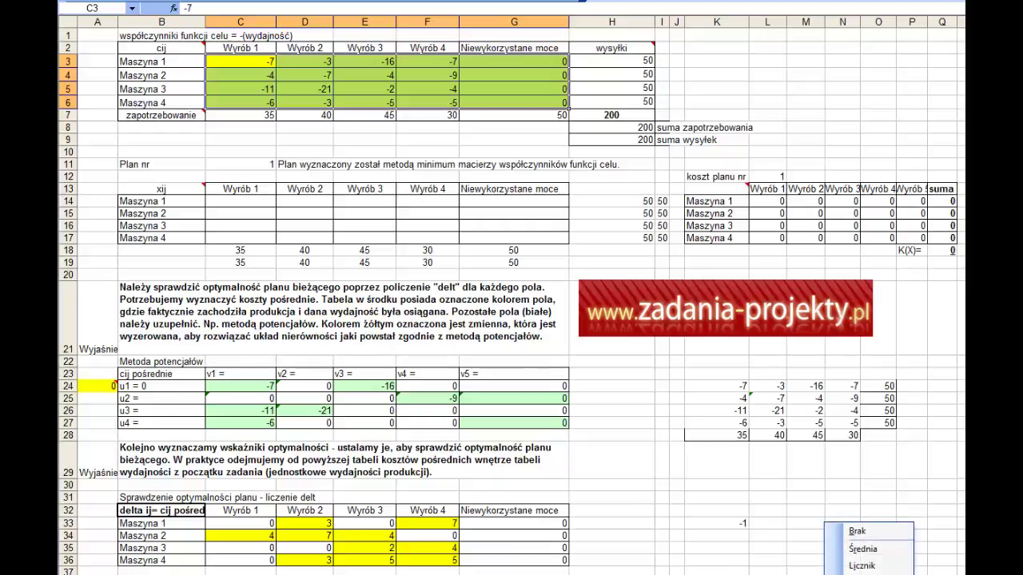
key(Escape)
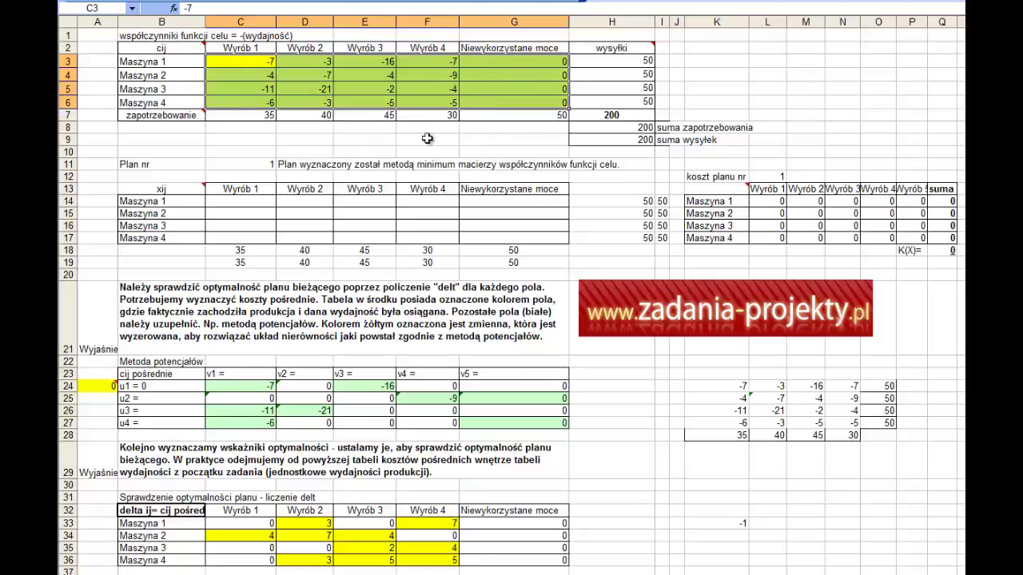
- Allocate 40 to Maszyna 3 for Wyrób 2 in cell D16 of the xij plan
click(322, 93)
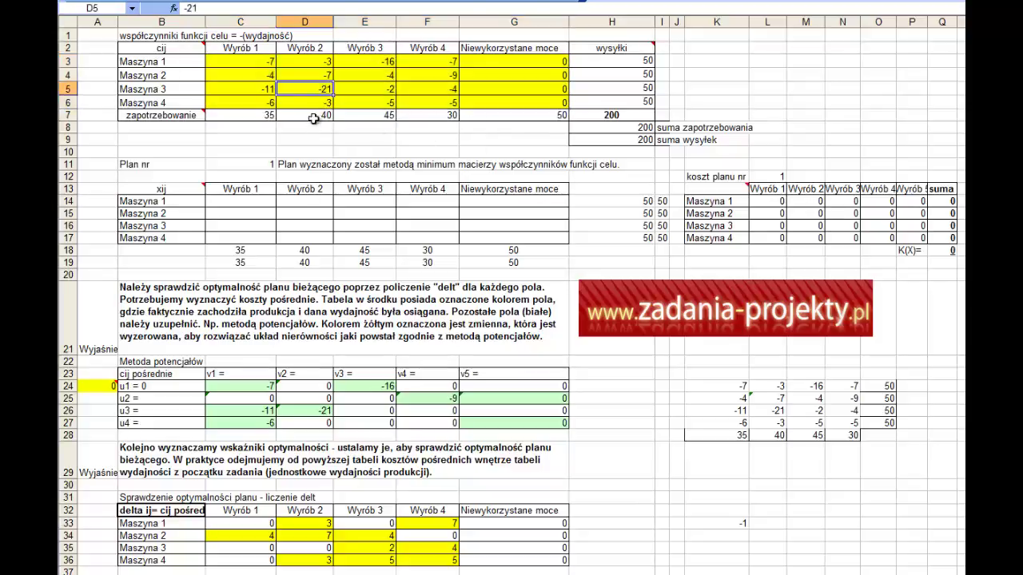
click(300, 225)
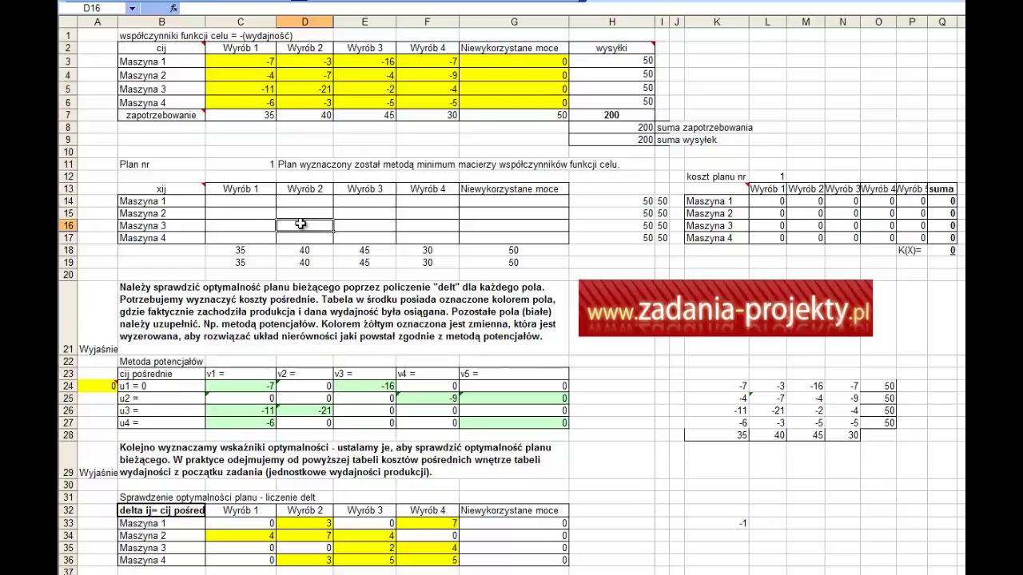
drag(300, 225, 649, 228)
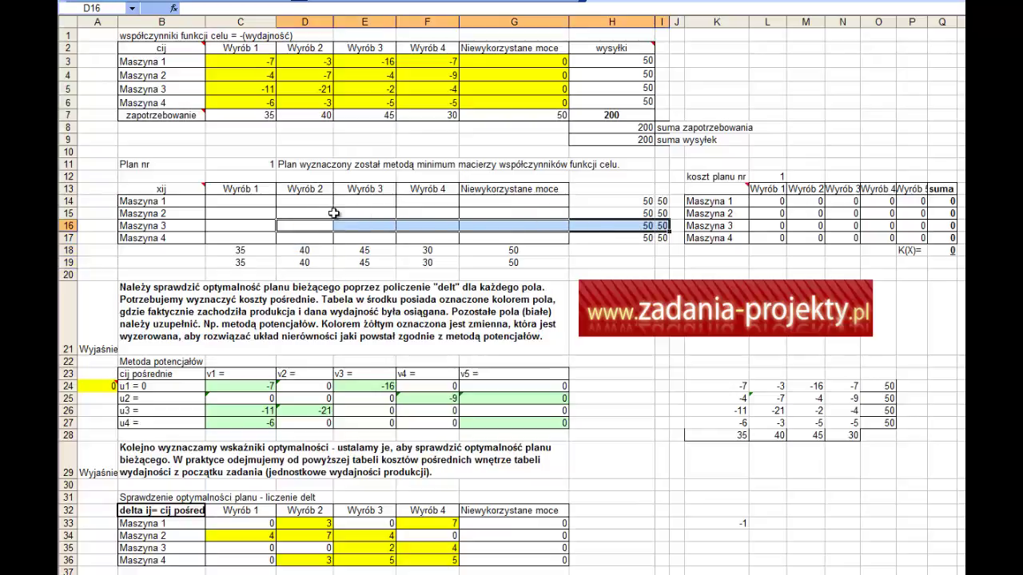
click(307, 226)
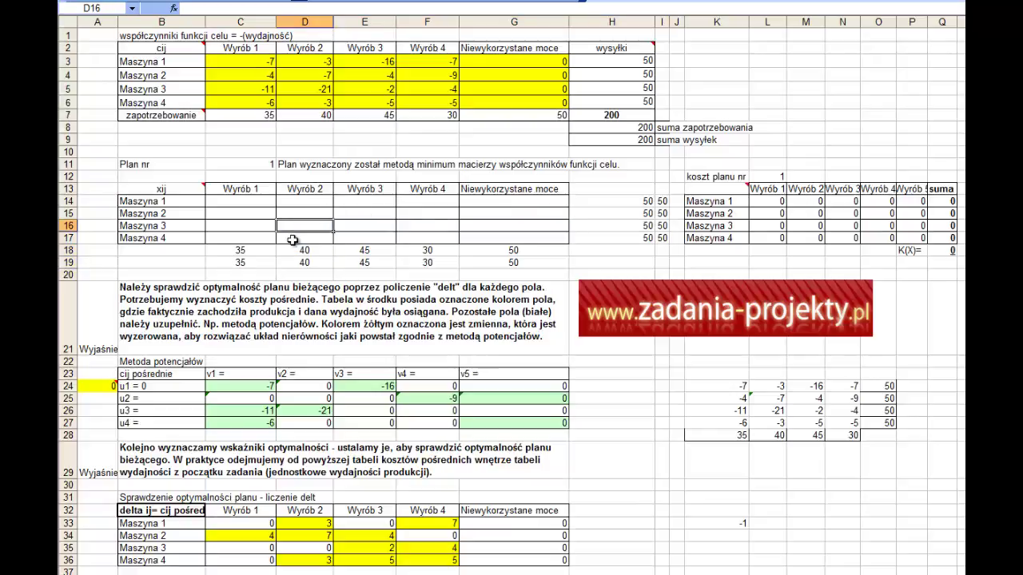
text(40)
key(Return)
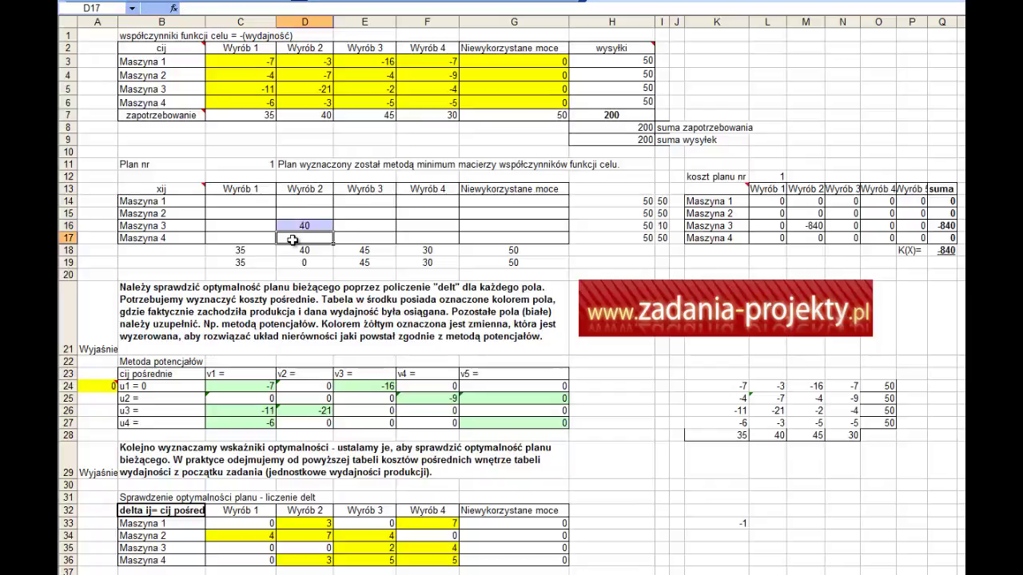
- Remove the yellow fill from the Wyrób 2 coefficients in the cij table's column D
drag(306, 126, 306, 58)
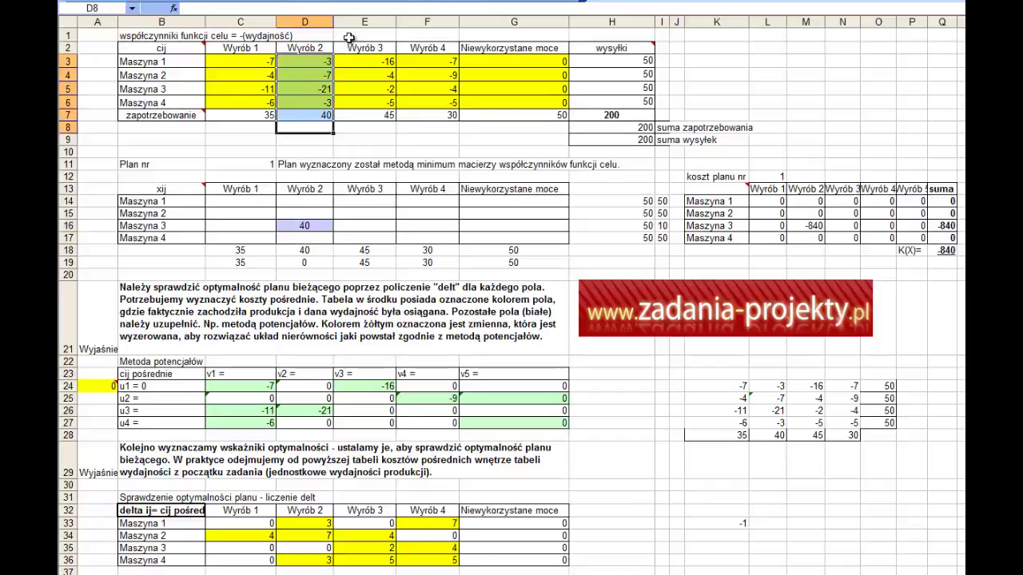
click(516, 2)
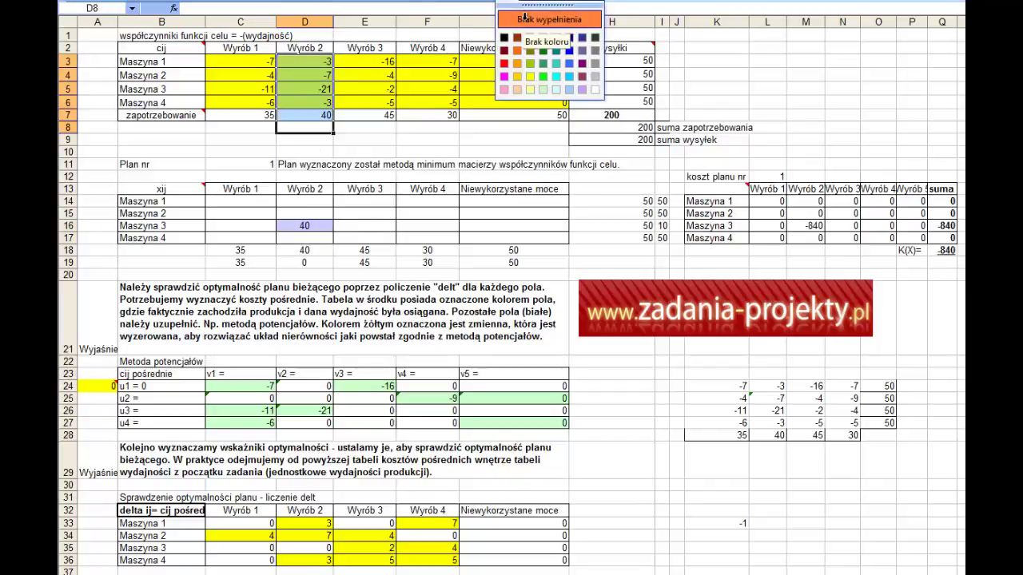
click(523, 17)
click(314, 227)
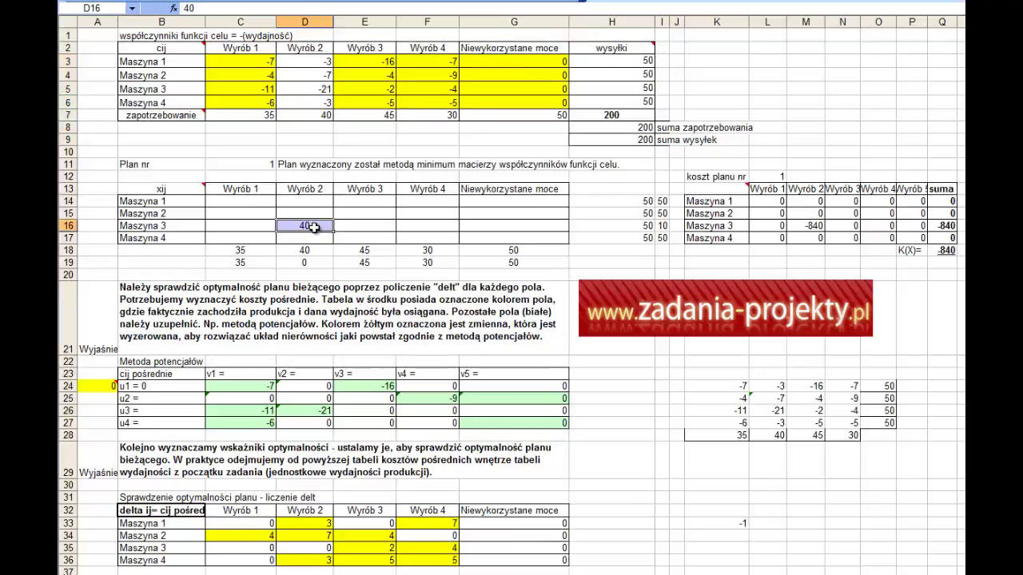
- Examine the remaining yellow coefficients for the smallest one, and check Maszyna 1's remaining capacity and Wyrób 3's demand
click(240, 62)
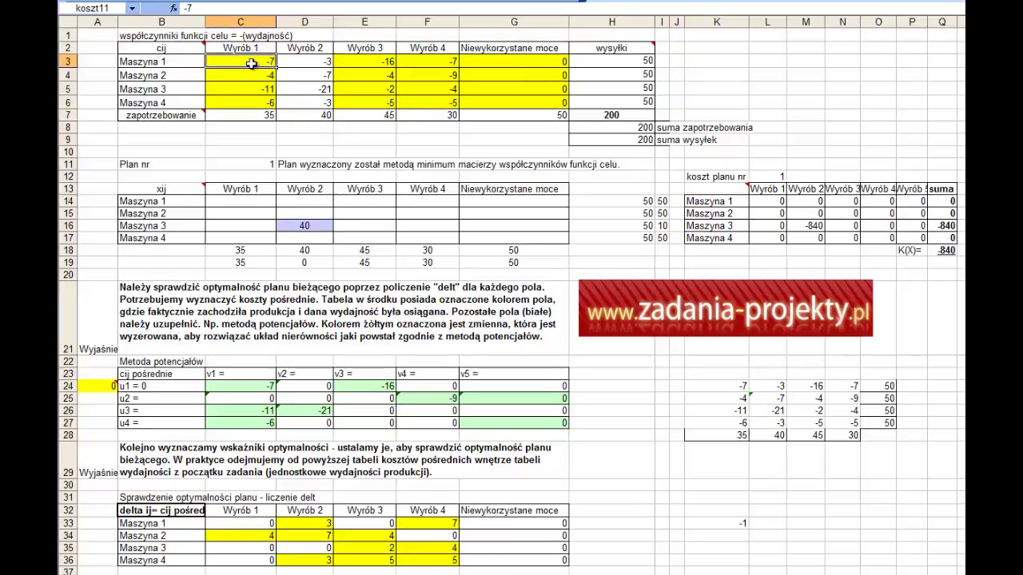
mouse_move(251, 64)
mouse_down()
mouse_move(254, 120)
mouse_move(256, 106)
mouse_up()
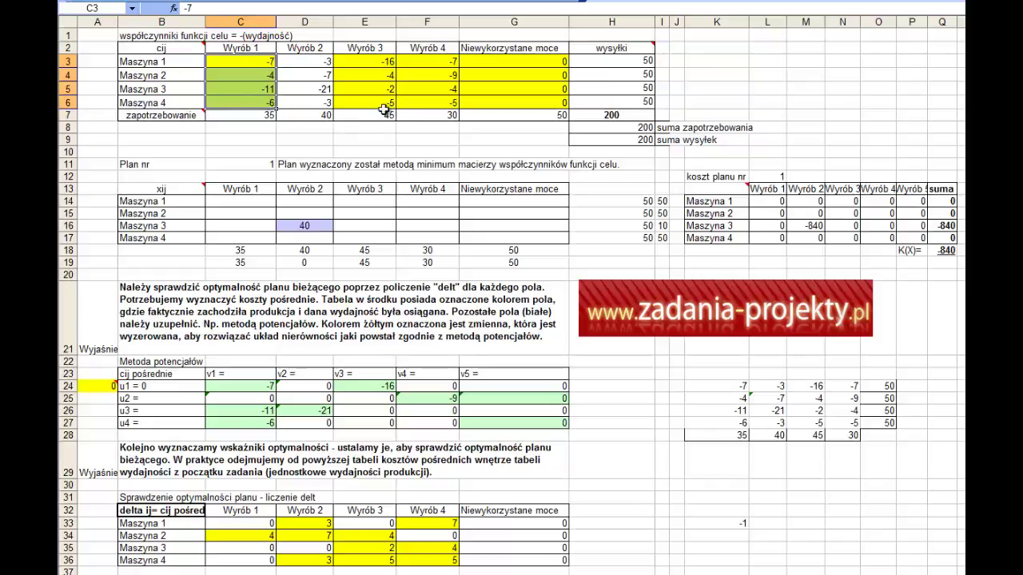
drag(385, 104, 512, 58)
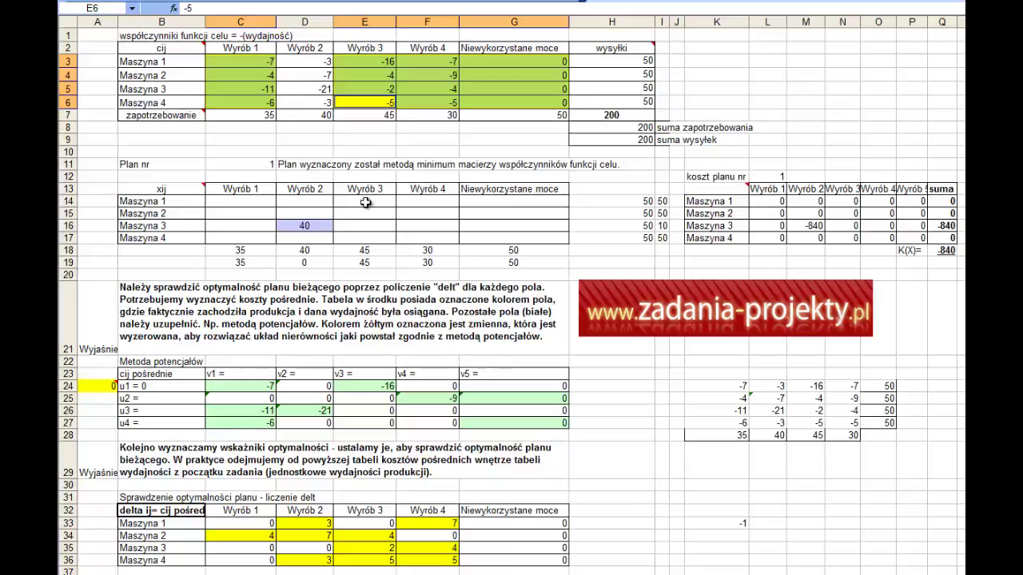
click(367, 59)
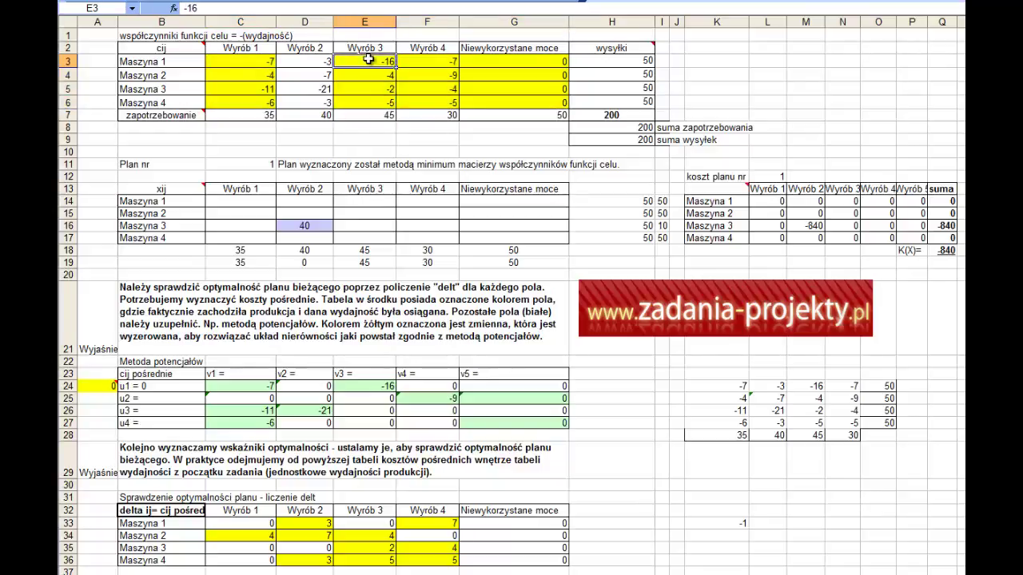
click(356, 199)
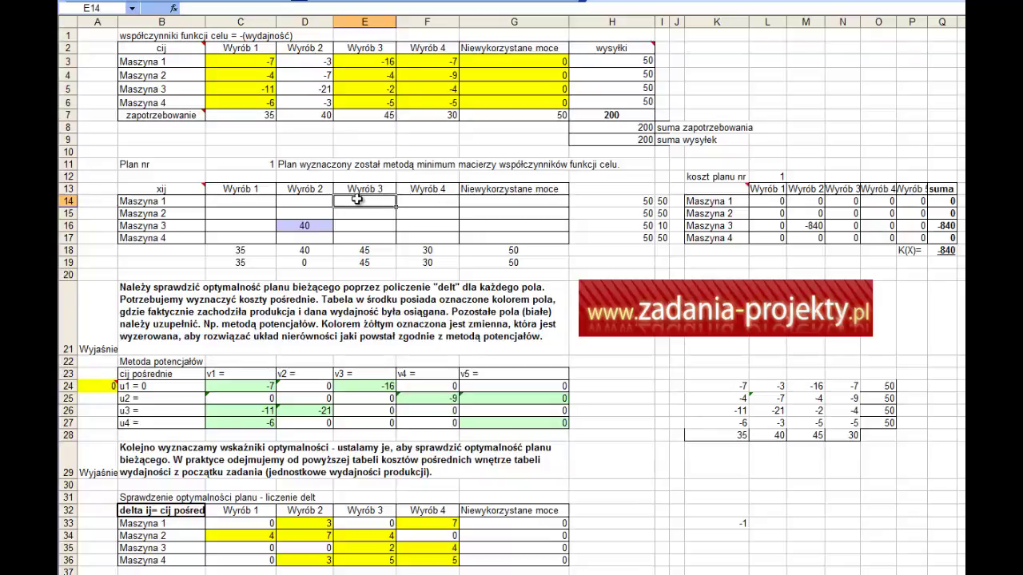
click(652, 201)
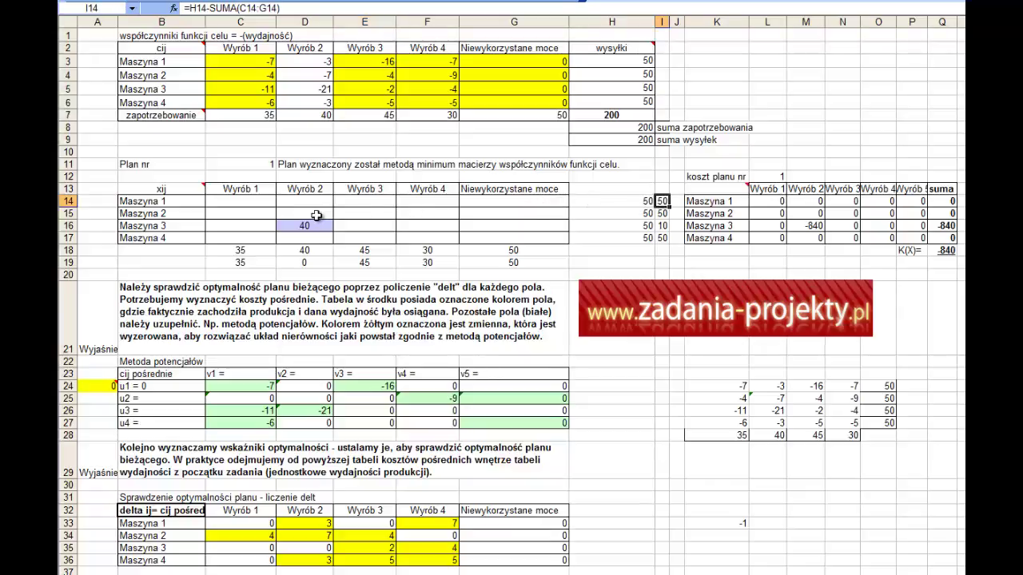
click(349, 188)
click(363, 254)
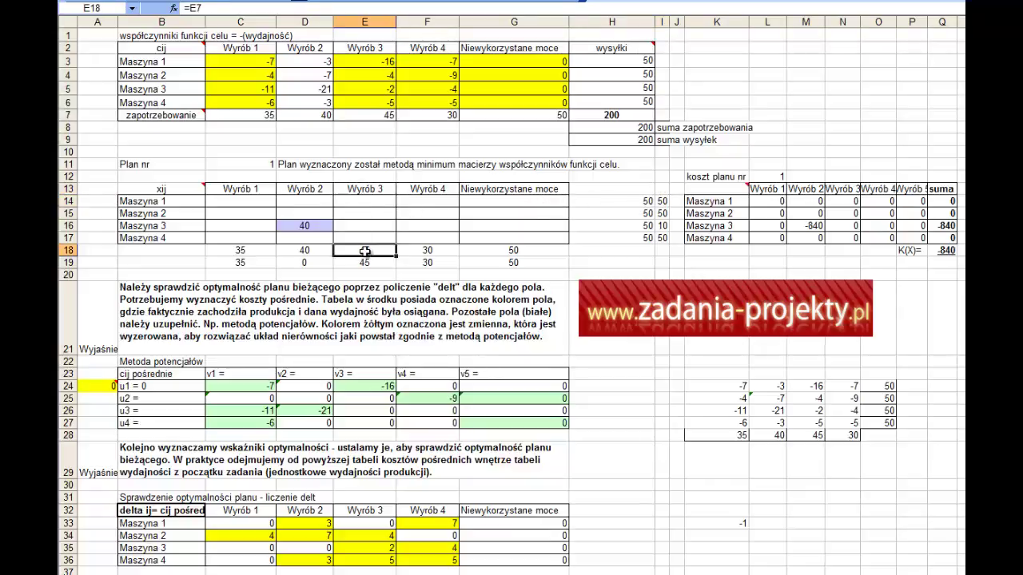
- Allocate 45 to Maszyna 1 for Wyrób 3 in cell E14 of the xij plan
click(370, 204)
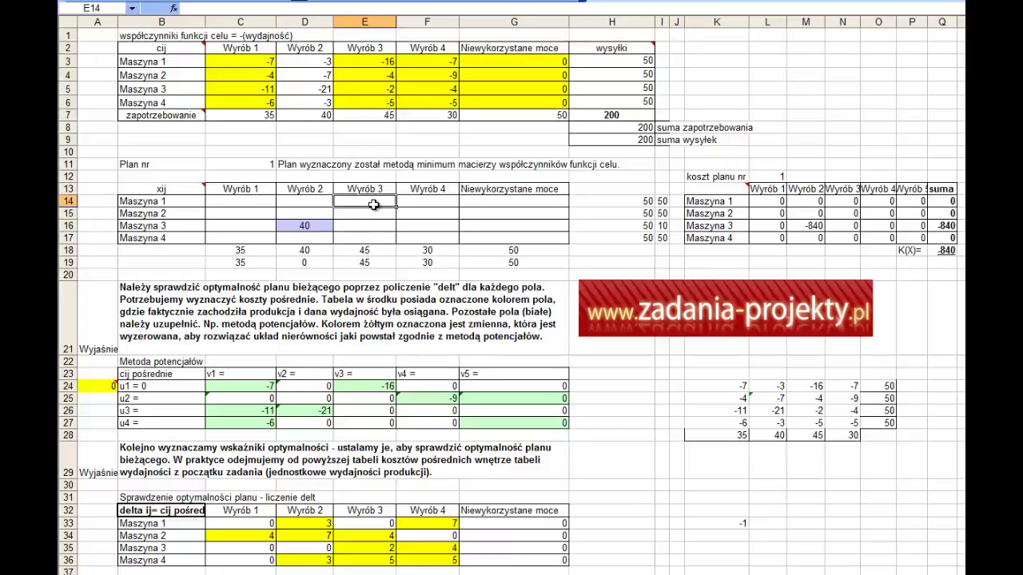
text(15)
key(Return)
click(373, 205)
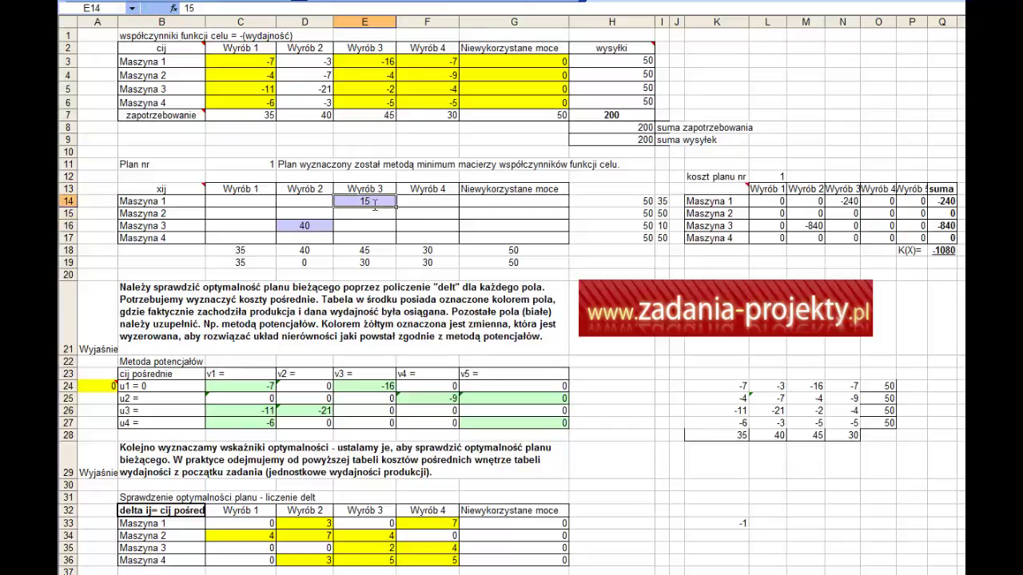
text(45)
key(Return)
click(374, 203)
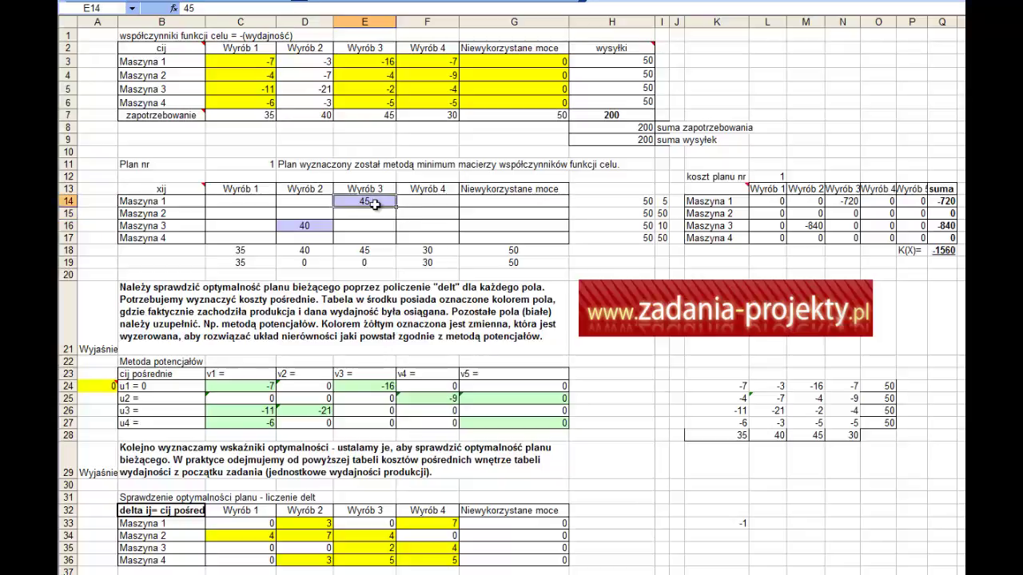
- Remove the yellow fill from the Wyrób 3 coefficients in E3:E6
drag(376, 104, 380, 64)
click(449, 89)
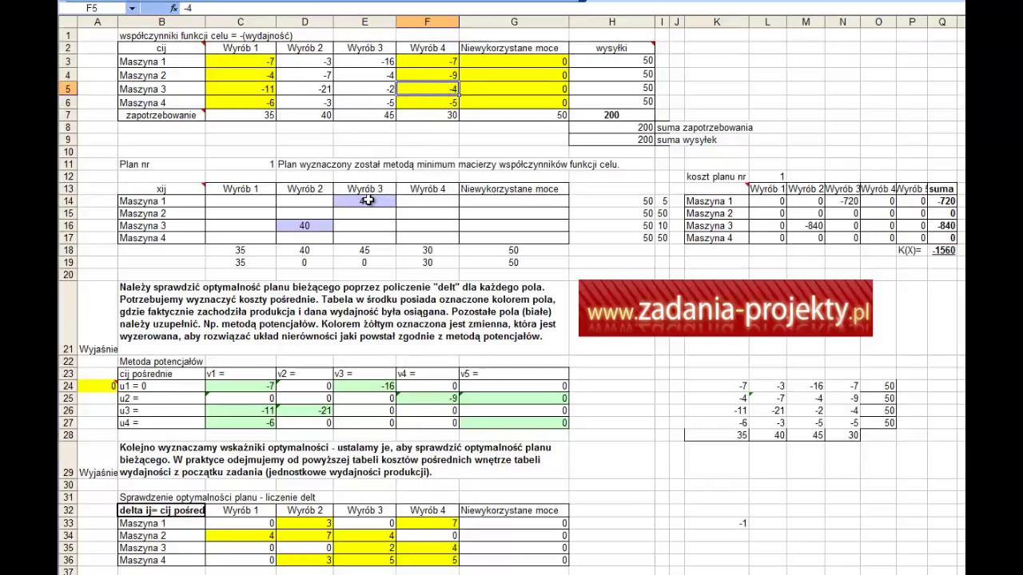
- Compare the remaining yellow coefficients and allocate 10 to Maszyna 3 for Wyrób 1 in cell C16 of the xij plan
drag(240, 62, 239, 103)
drag(452, 105, 499, 62)
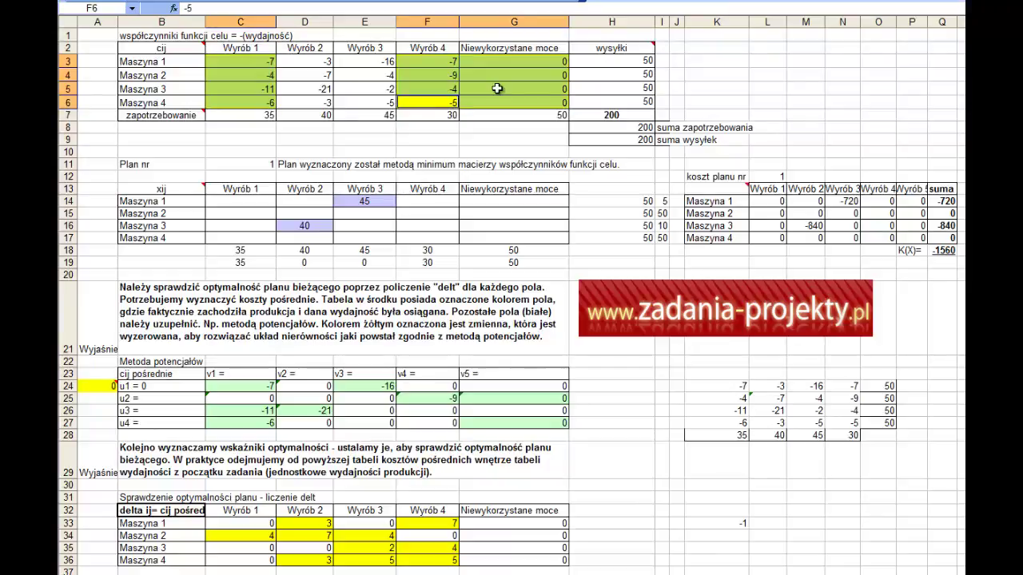
click(266, 87)
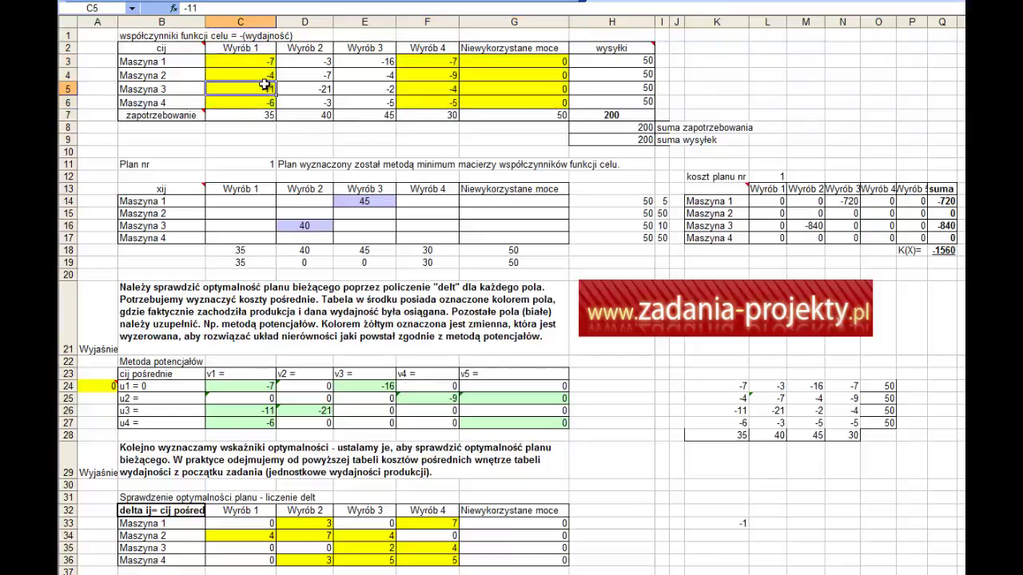
click(248, 225)
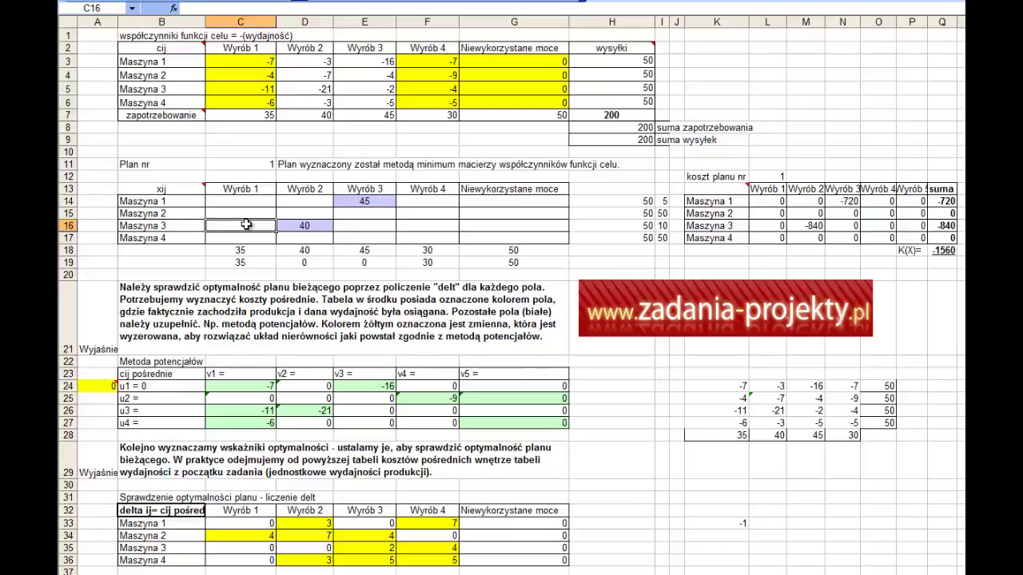
drag(177, 230, 663, 229)
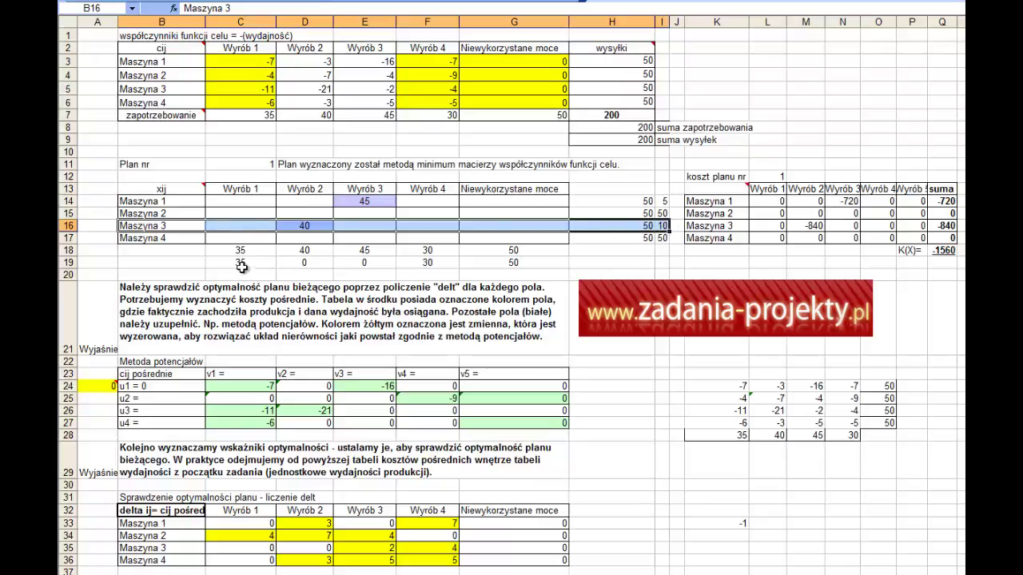
drag(242, 252, 248, 205)
click(247, 226)
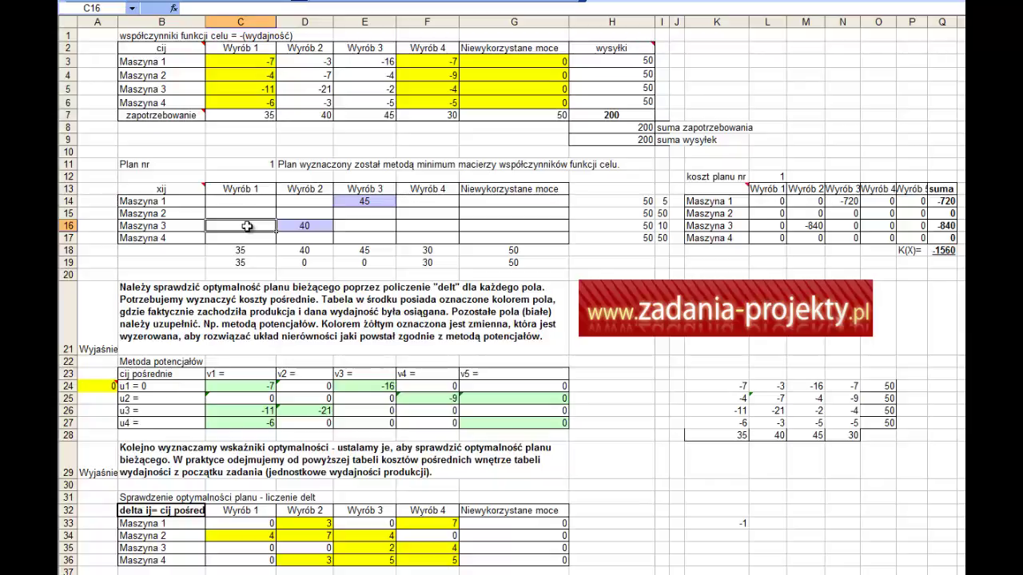
text(10)
key(Return)
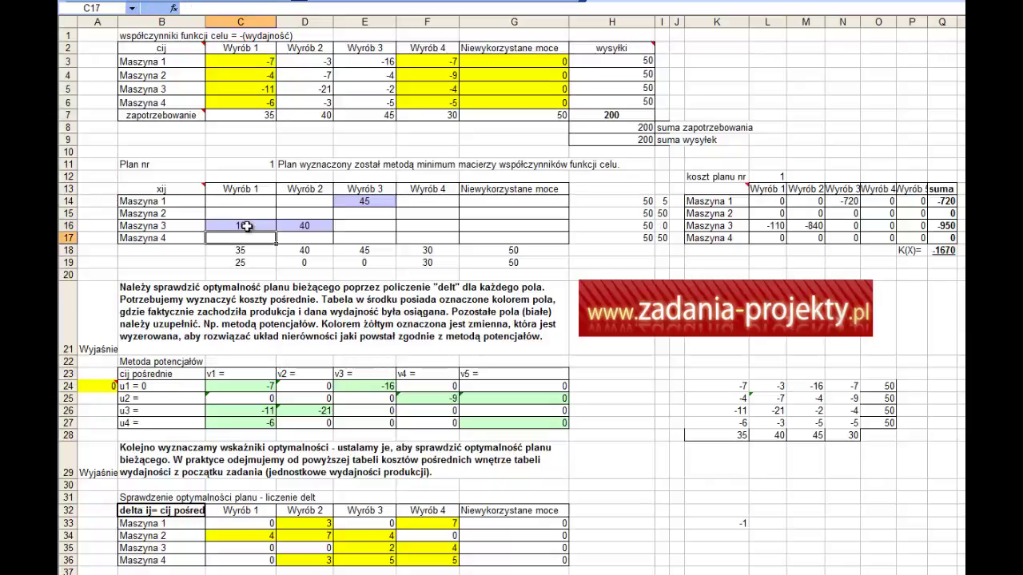
click(247, 226)
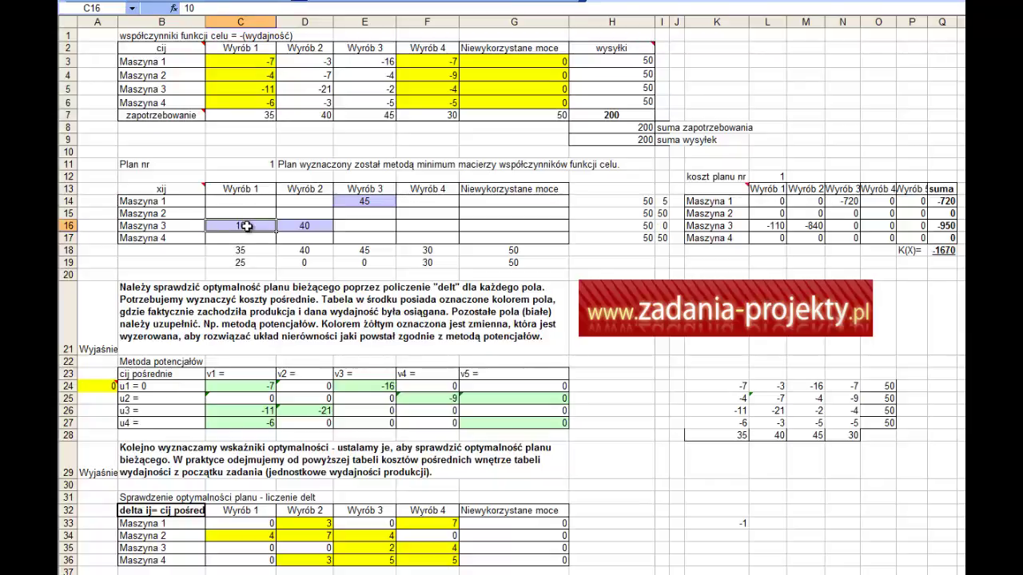
- Remove the yellow fill from the Maszyna 3 coefficients in C5:G5
click(237, 89)
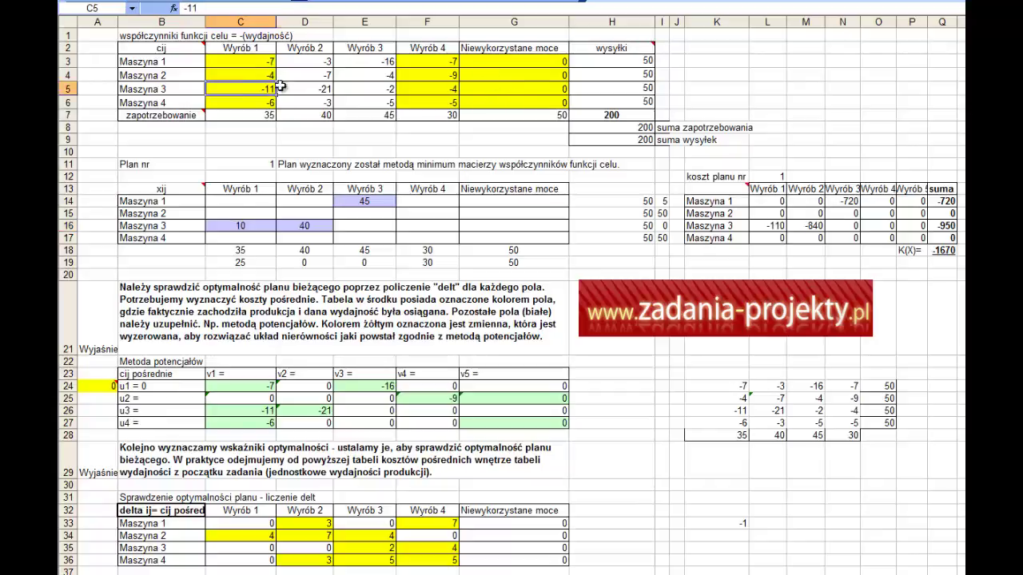
drag(280, 87, 562, 88)
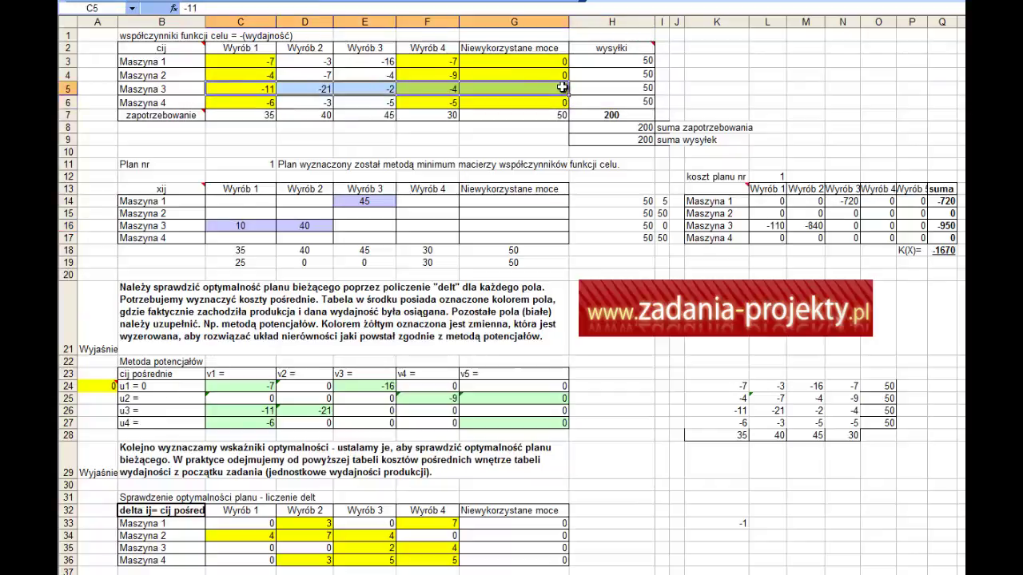
click(505, 2)
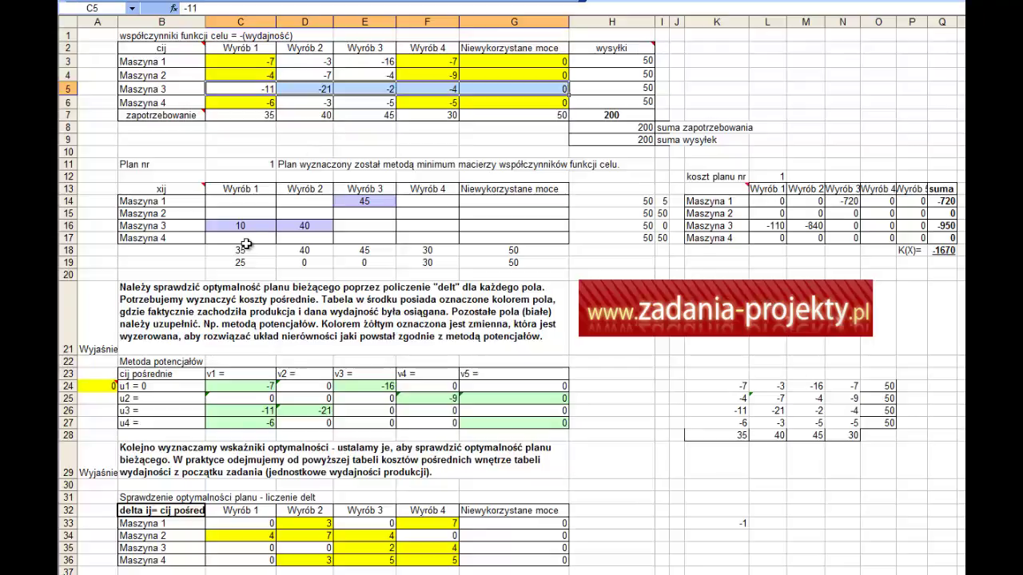
- Check the unallocated Wyrób 1 demand in C19 and compare the remaining yellow coefficients to find the smallest one
click(250, 188)
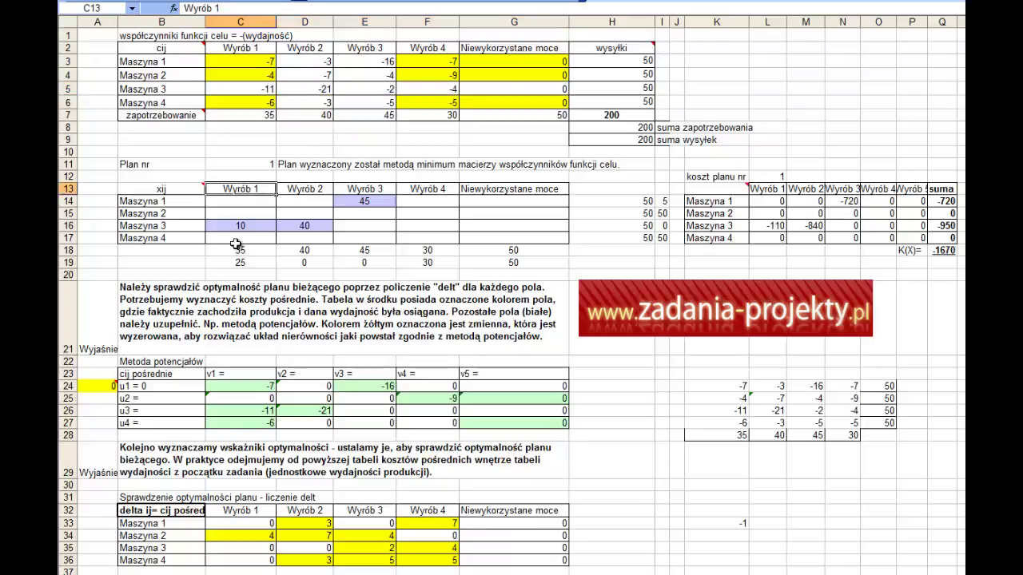
click(234, 260)
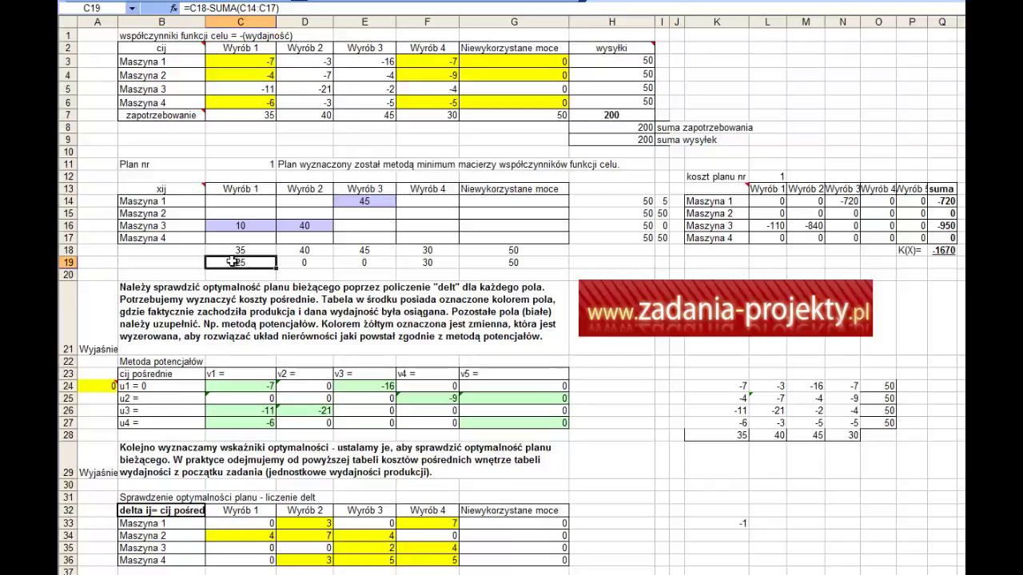
drag(240, 62, 238, 76)
ctrl+click(242, 103)
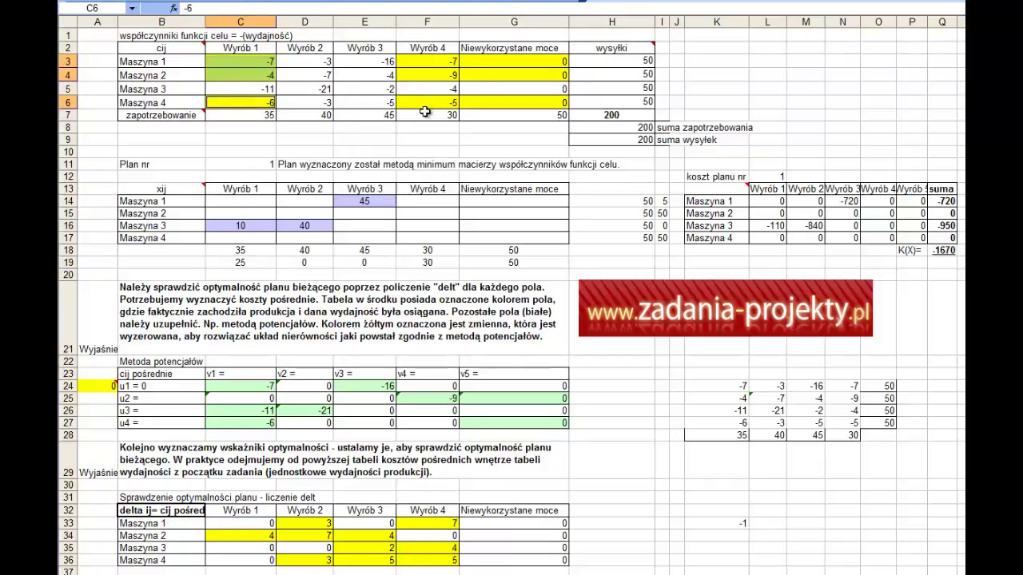
ctrl+click(445, 102)
ctrl+click(472, 102)
ctrl+click(471, 75)
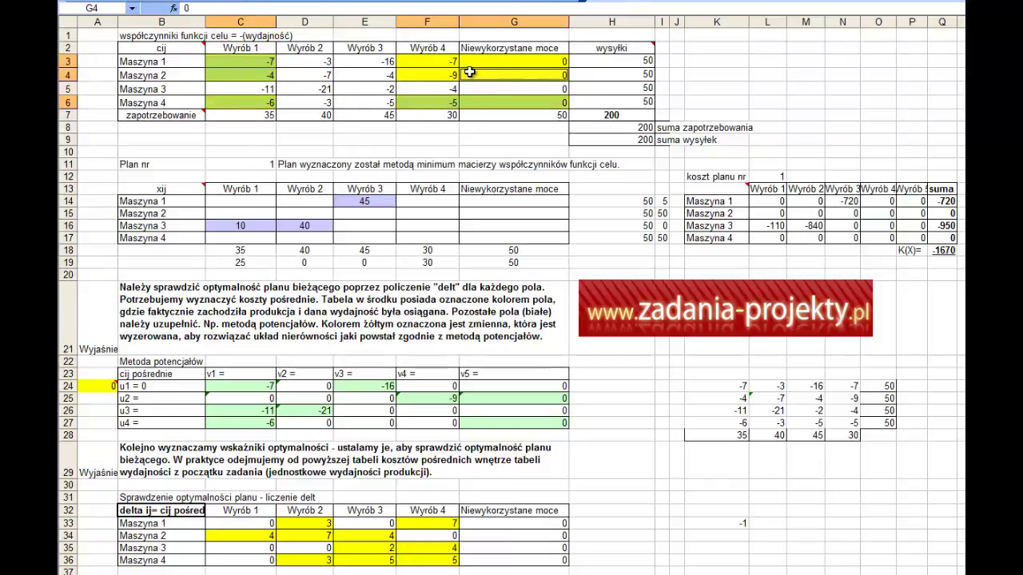
mouse_move(470, 73)
mouse_down()
mouse_move(470, 62)
mouse_move(449, 60)
mouse_up()
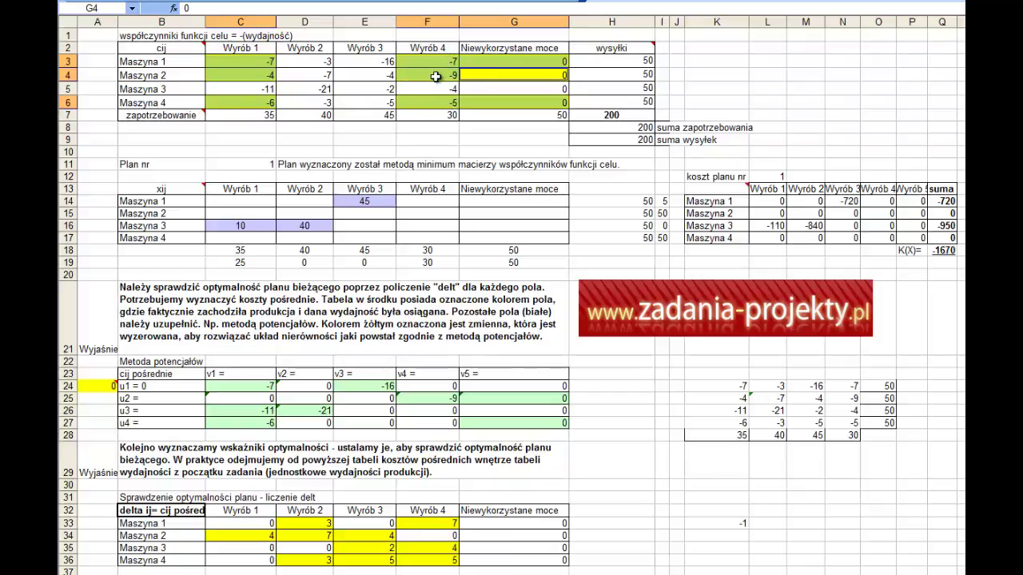
click(443, 74)
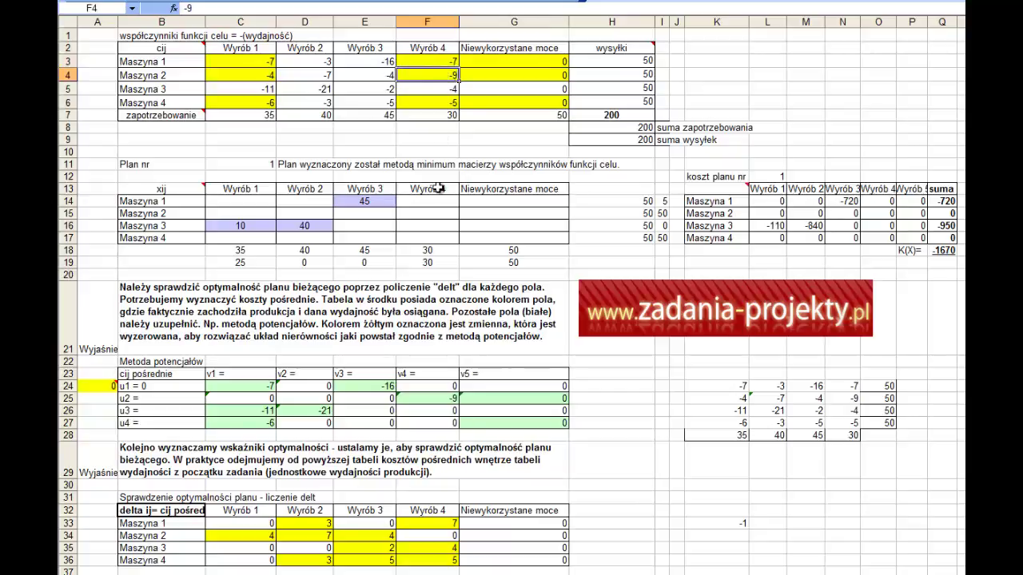
- Check the remaining Maszyna 2 capacity and Wyrób 4 demand, and allocate 30 in cell F15 of the xij plan
click(413, 213)
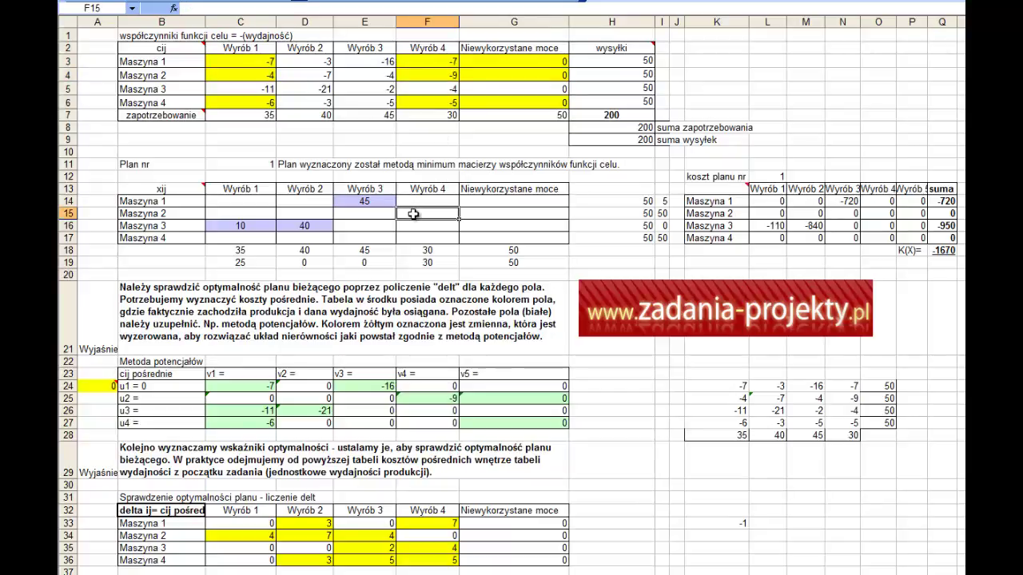
drag(164, 214, 663, 214)
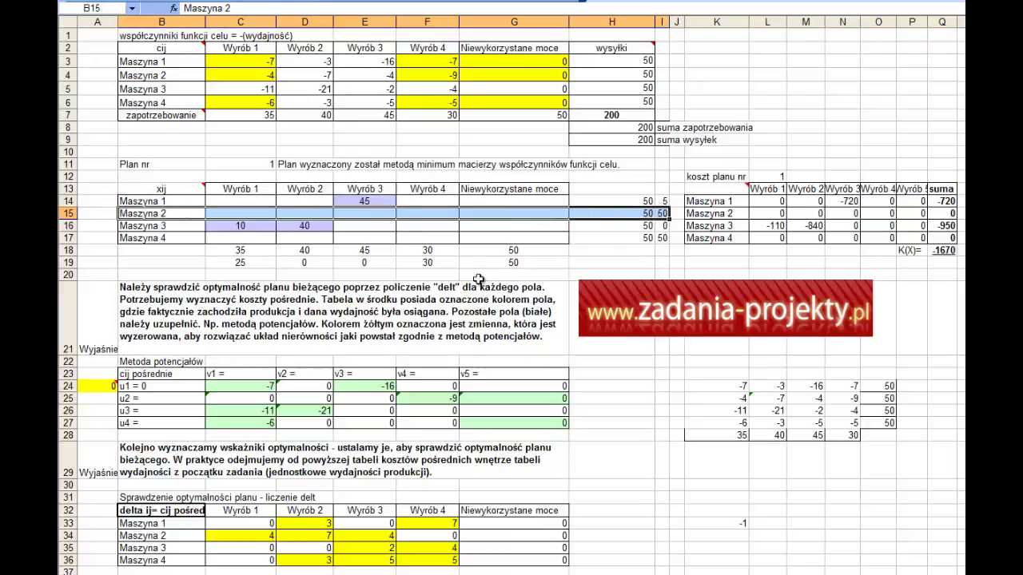
drag(417, 262, 424, 192)
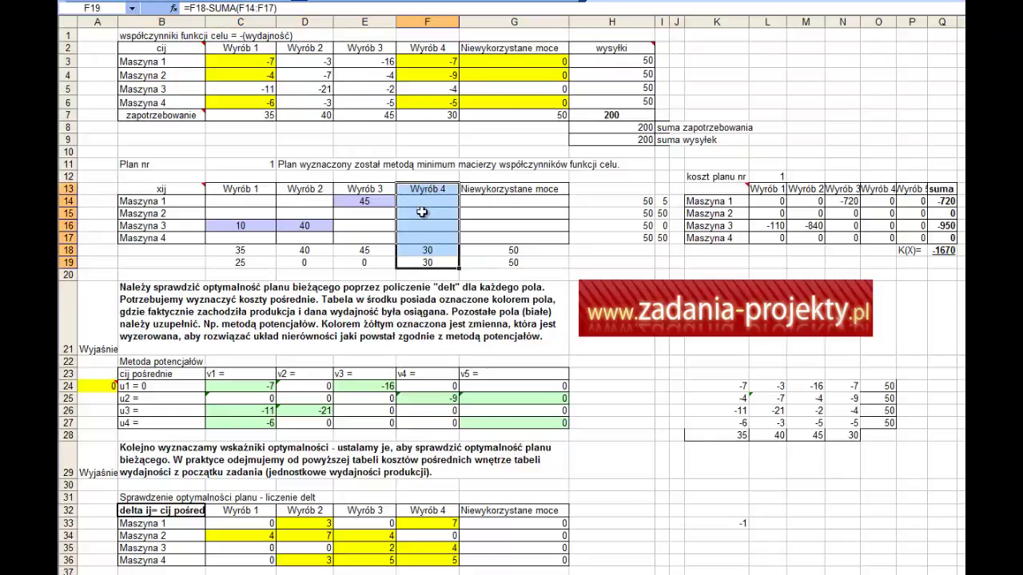
click(421, 211)
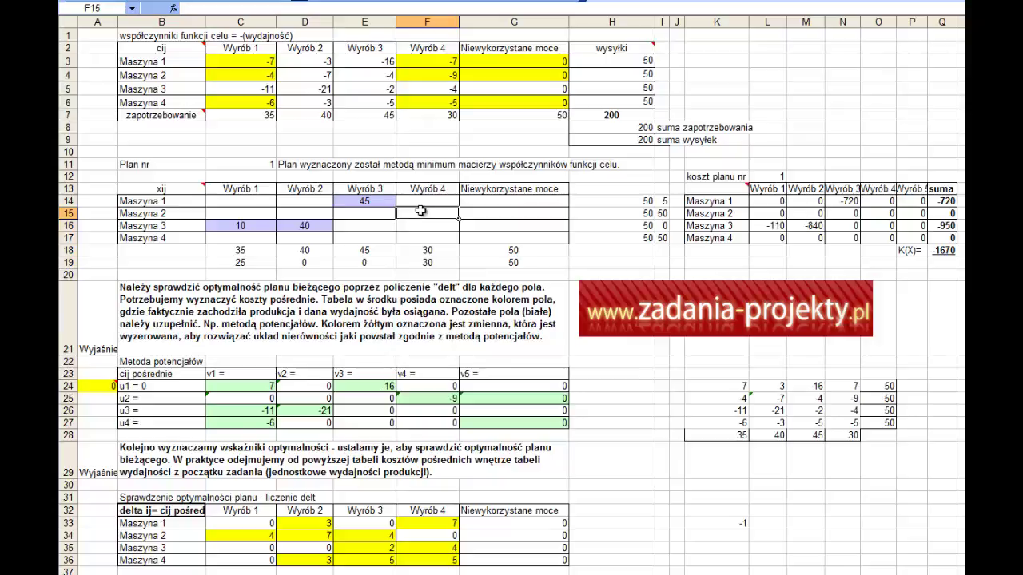
text(30)
key(Return)
click(421, 211)
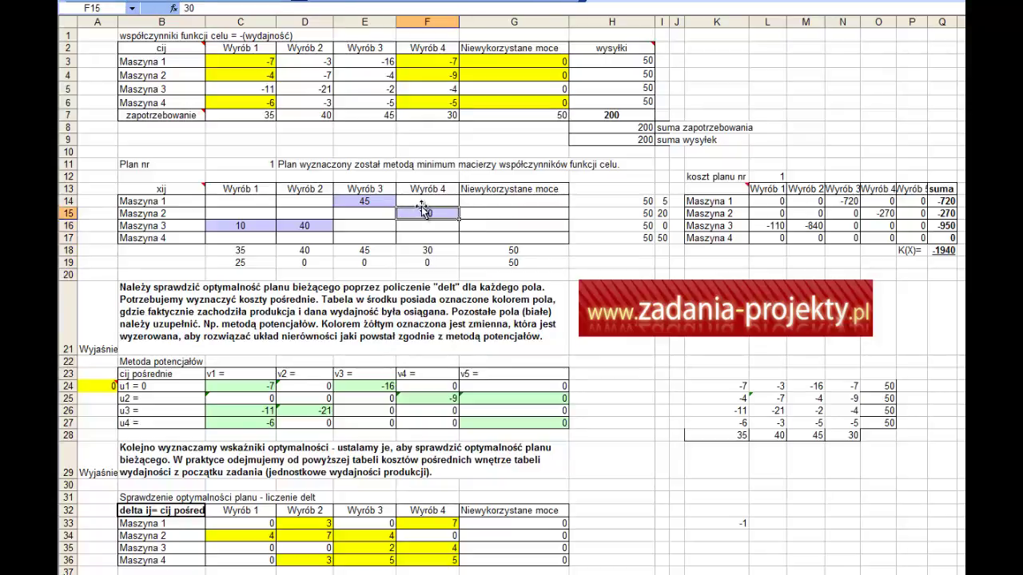
- Remove the yellow fill from the Wyrób 4 coefficients in F3:F6 and check the remaining Maszyna 2 capacity in I15
drag(411, 123, 417, 60)
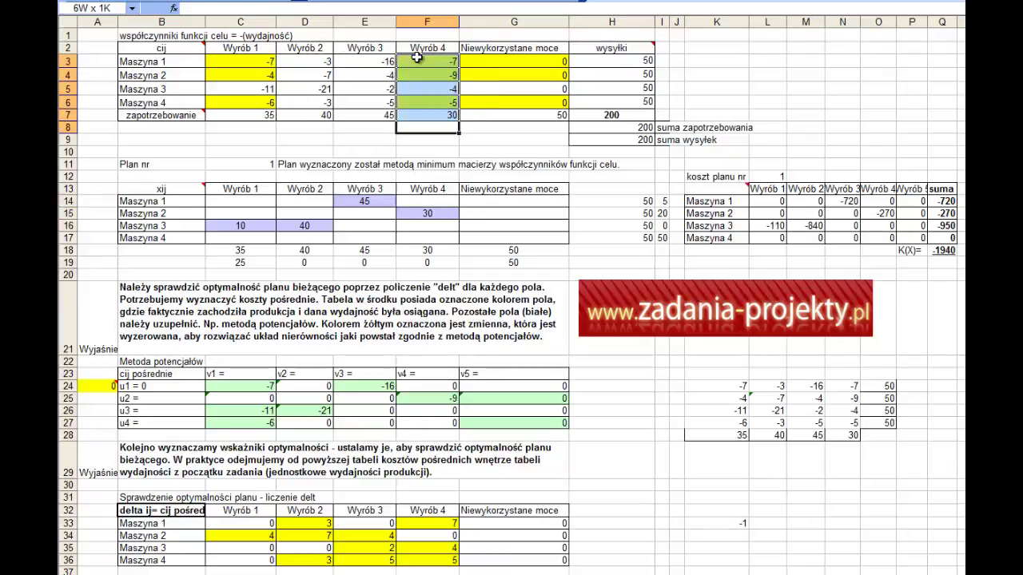
click(508, 1)
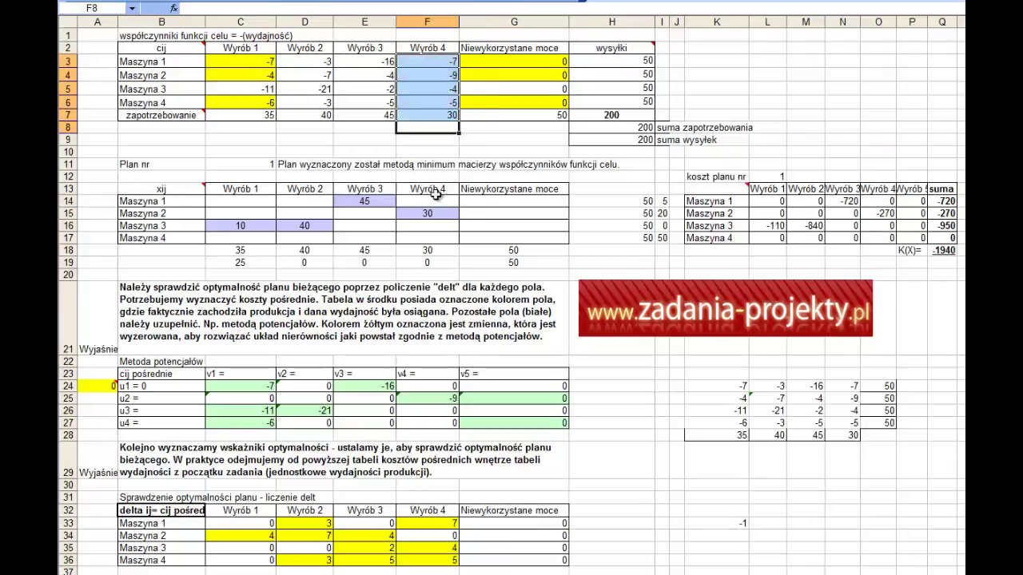
click(662, 210)
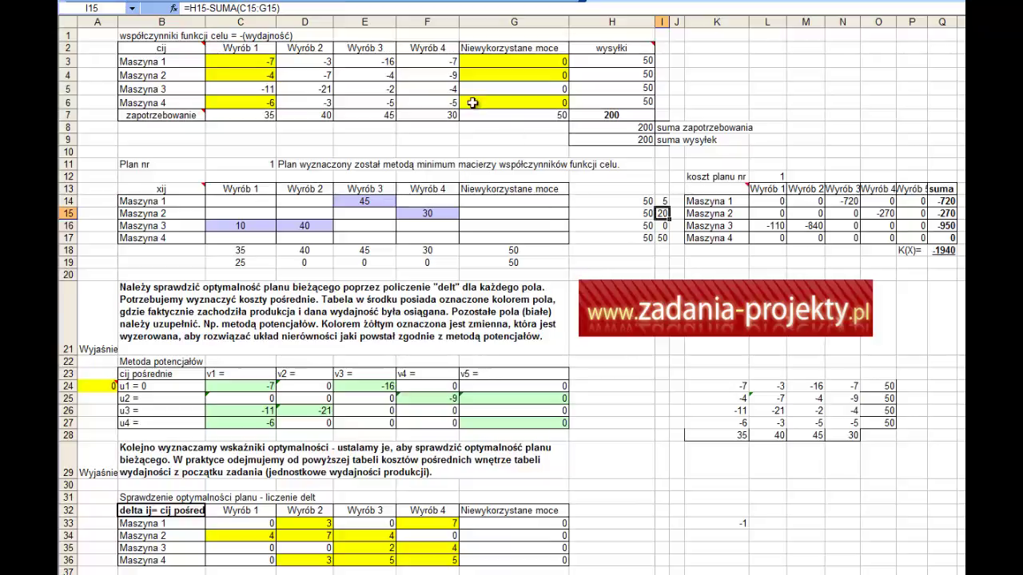
- Compare the yellow coefficients still open under Wyrób 1 and Niewykorzystane moce to find the smallest one
drag(234, 61, 227, 75)
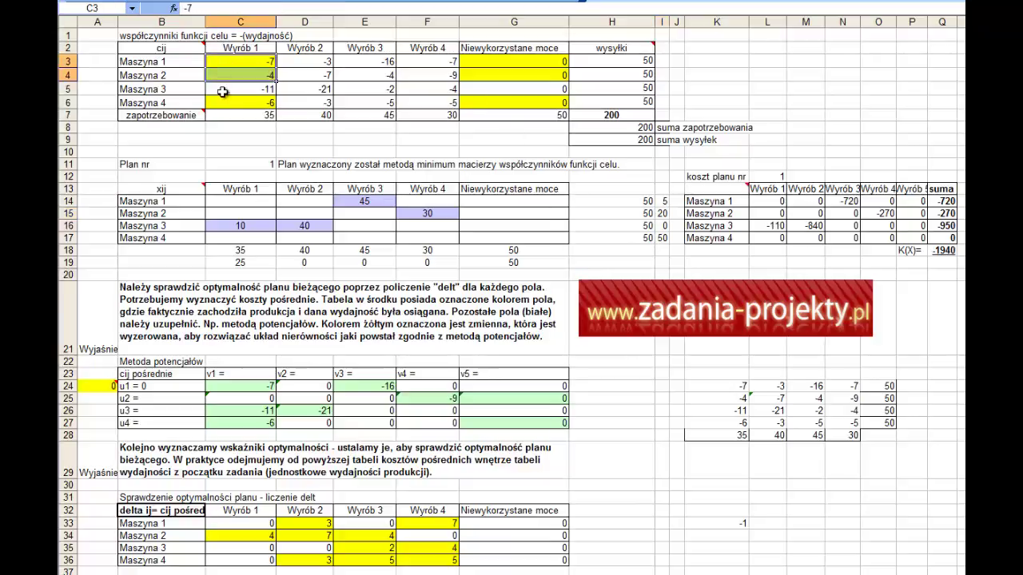
key(F4)
click(229, 103)
key(F4)
click(492, 105)
key(F4)
click(498, 73)
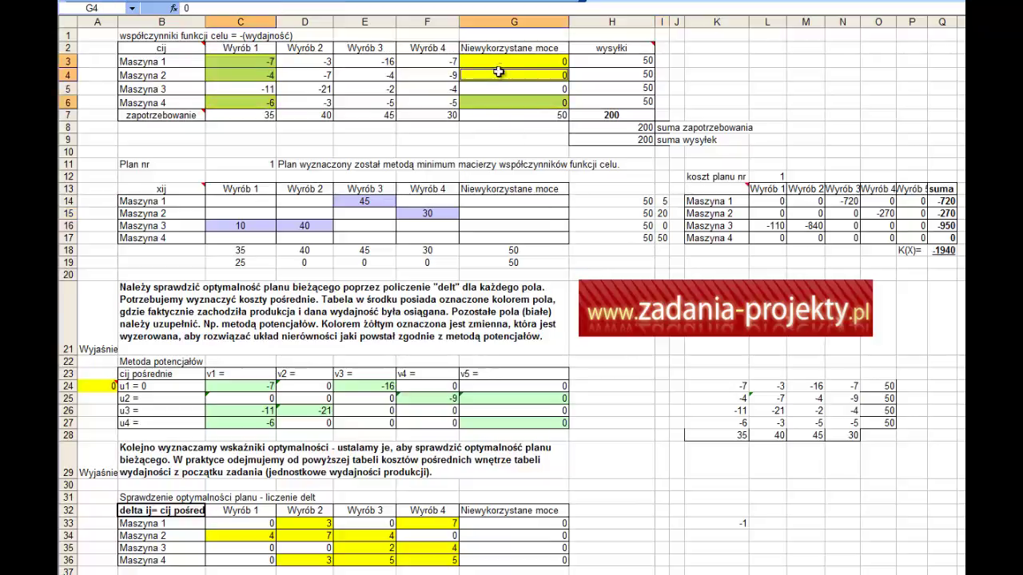
click(498, 62)
key(F4)
click(501, 73)
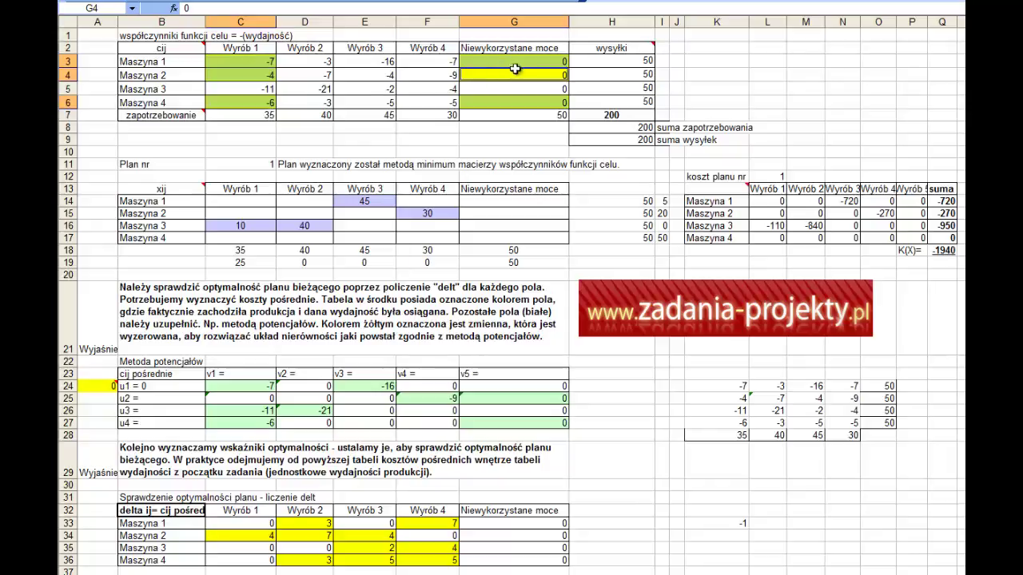
- Check the remaining Wyrób 1 demand against the Maszyna 1 capacity and allocate 5 in cell C14 of the xij plan
click(251, 205)
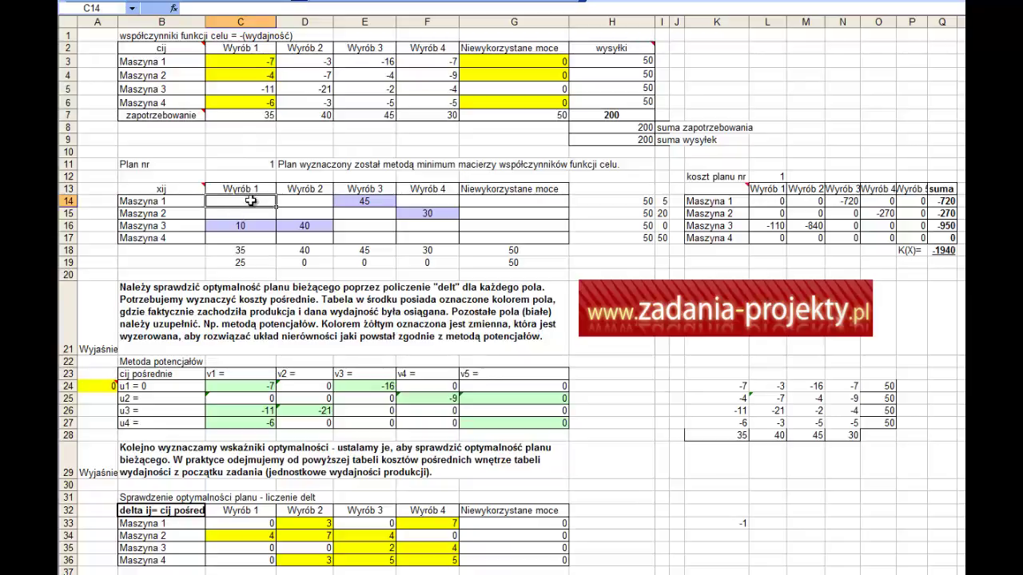
drag(236, 190, 240, 262)
drag(171, 205, 660, 212)
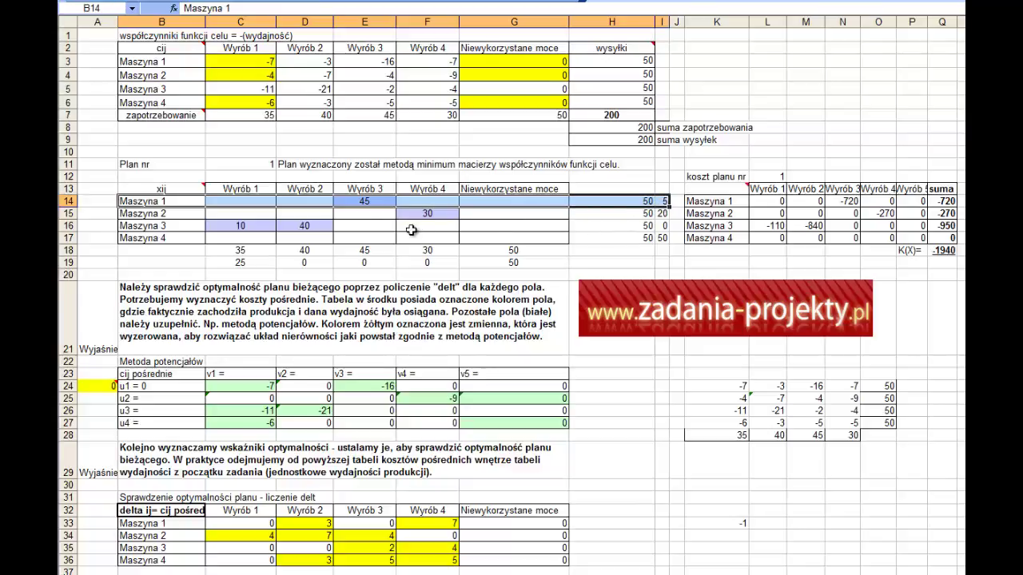
drag(239, 262, 251, 196)
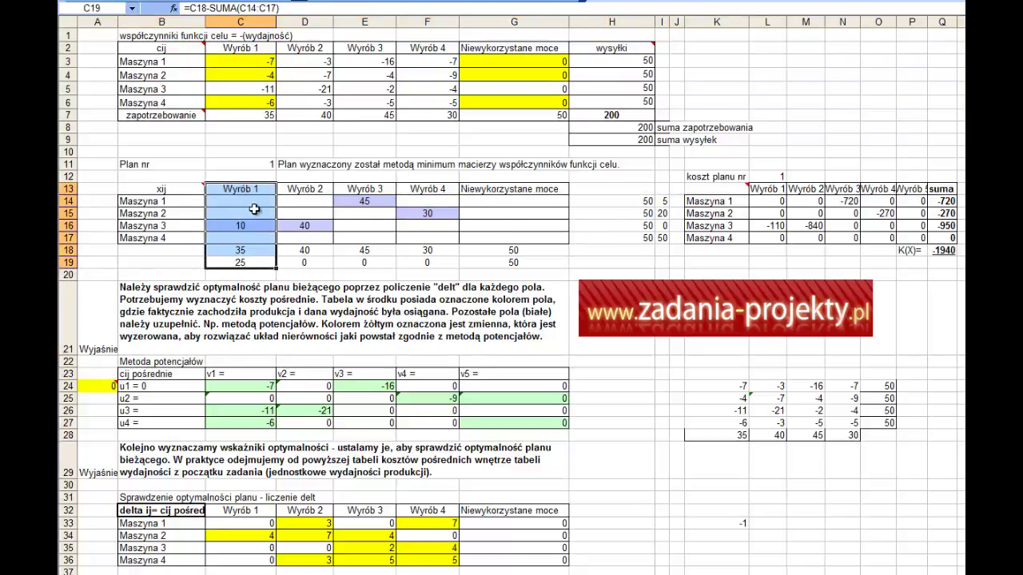
click(253, 263)
click(230, 201)
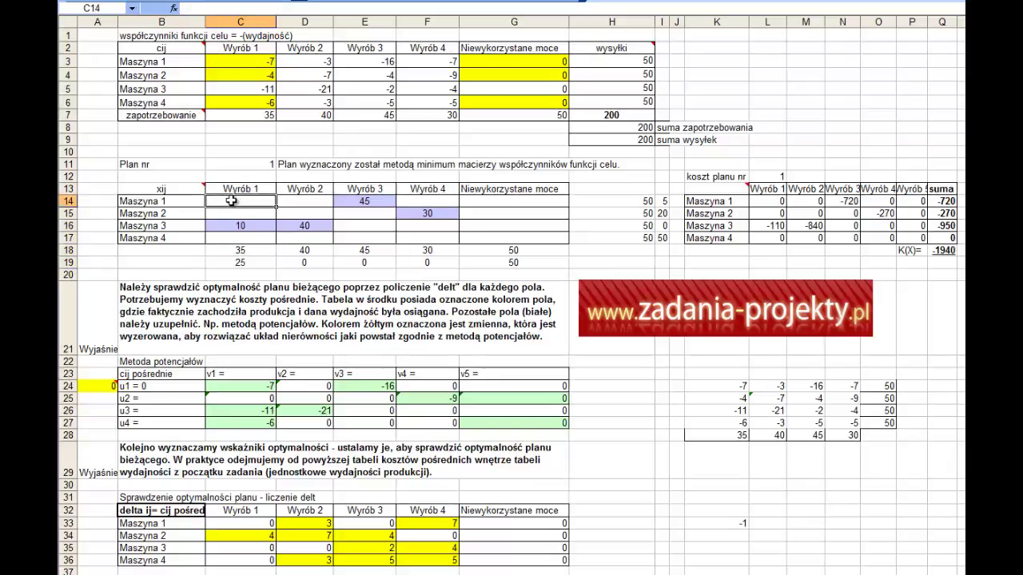
text(5)
key(Return)
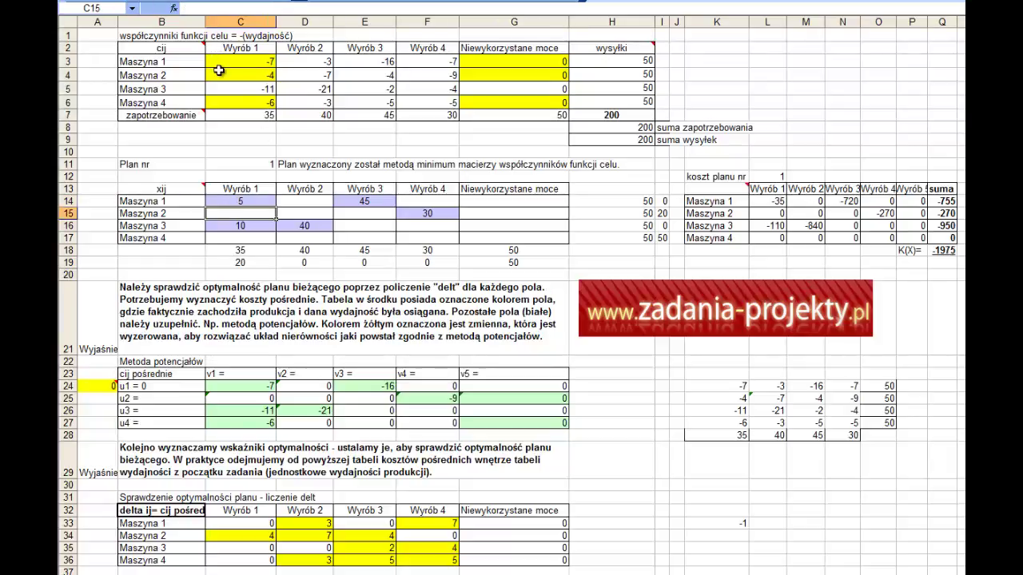
- Remove the yellow fill from the Maszyna 1 coefficients in C3:G3
drag(227, 61, 523, 61)
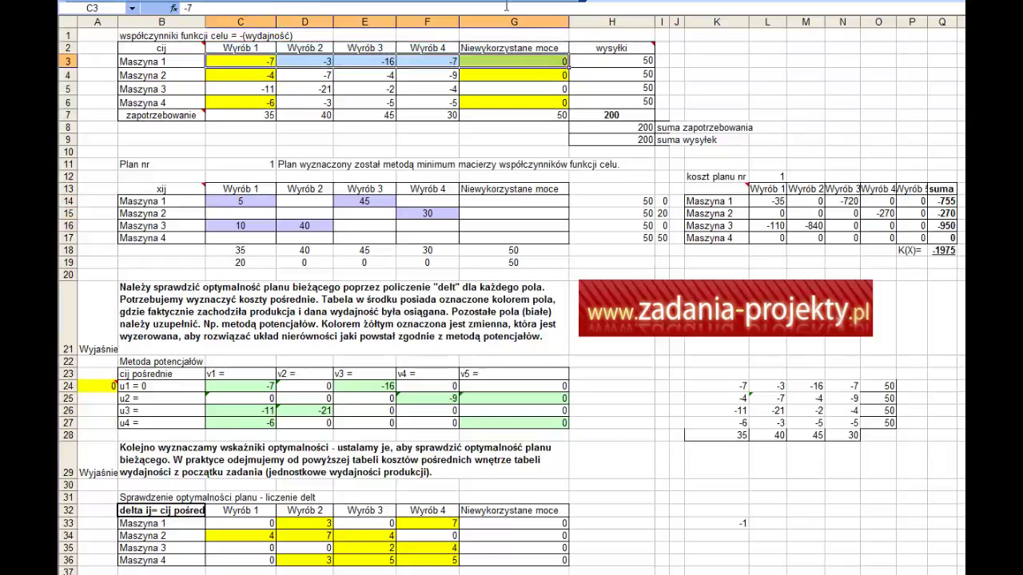
click(361, 129)
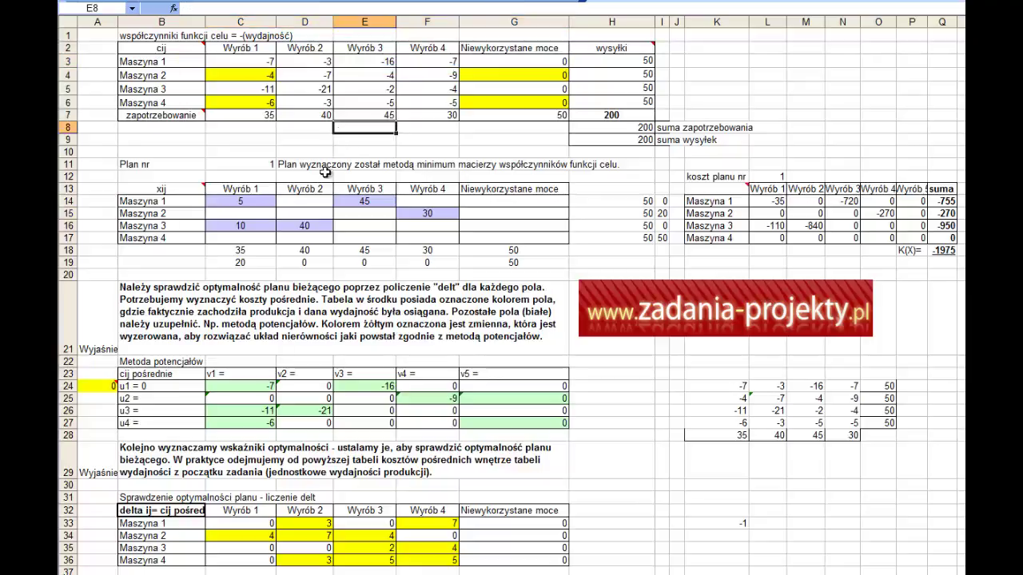
- Compare the remaining yellow coefficients and allocate 20 to Maszyna 4 for Wyrób 1 in cell C17 of the xij plan
click(266, 72)
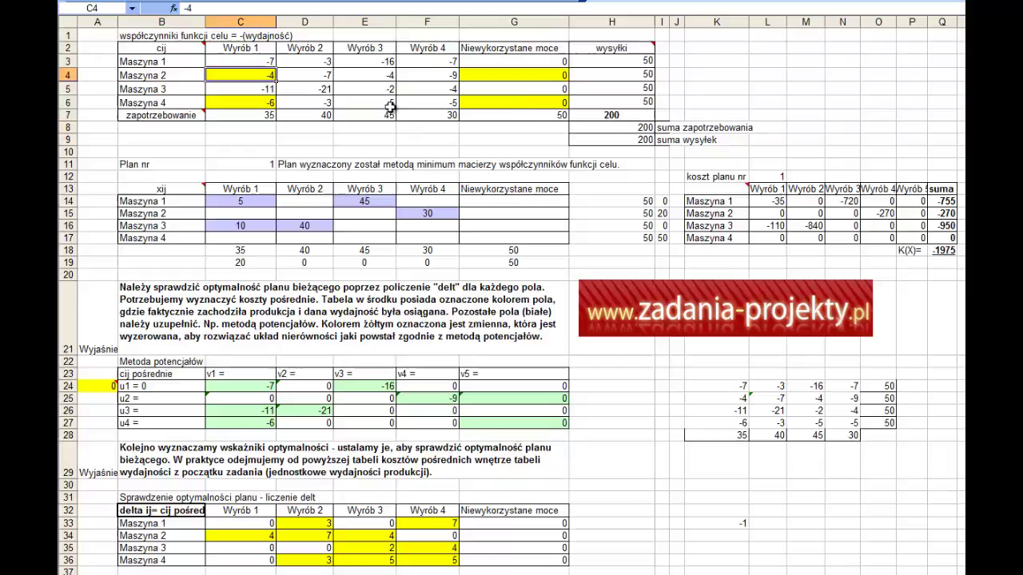
ctrl+click(545, 72)
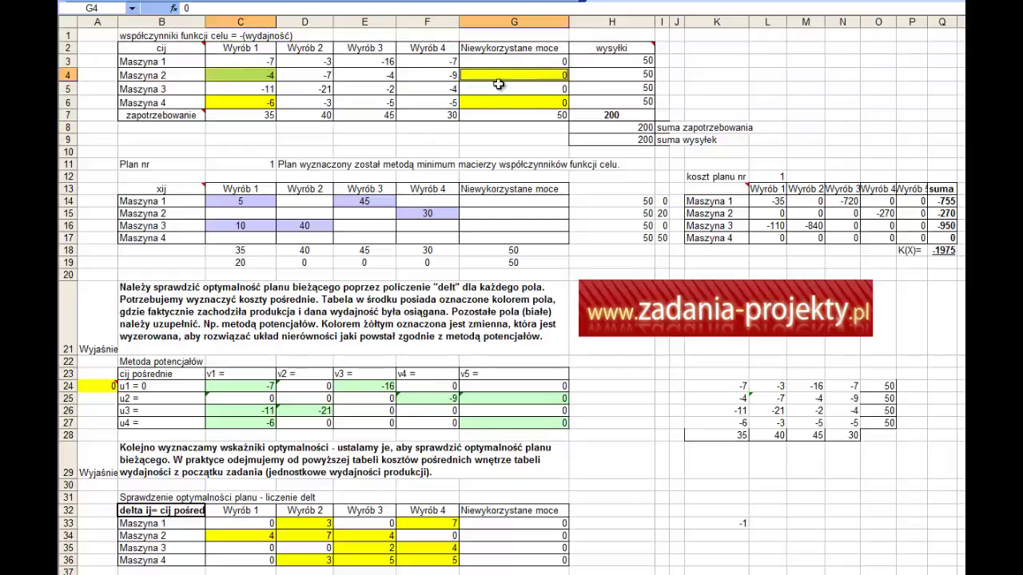
ctrl+click(481, 102)
ctrl+click(266, 105)
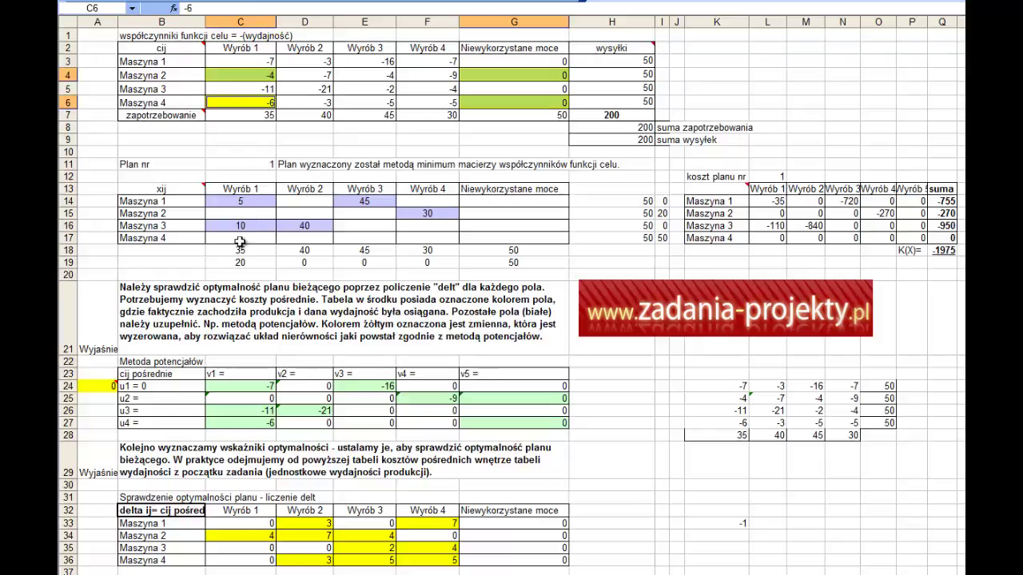
click(260, 102)
click(230, 237)
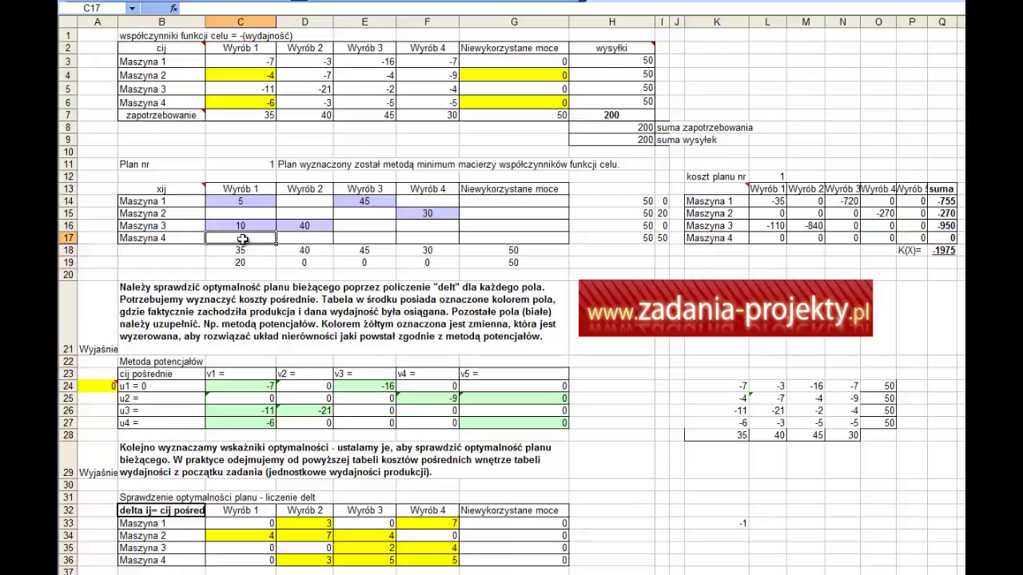
drag(174, 237, 647, 237)
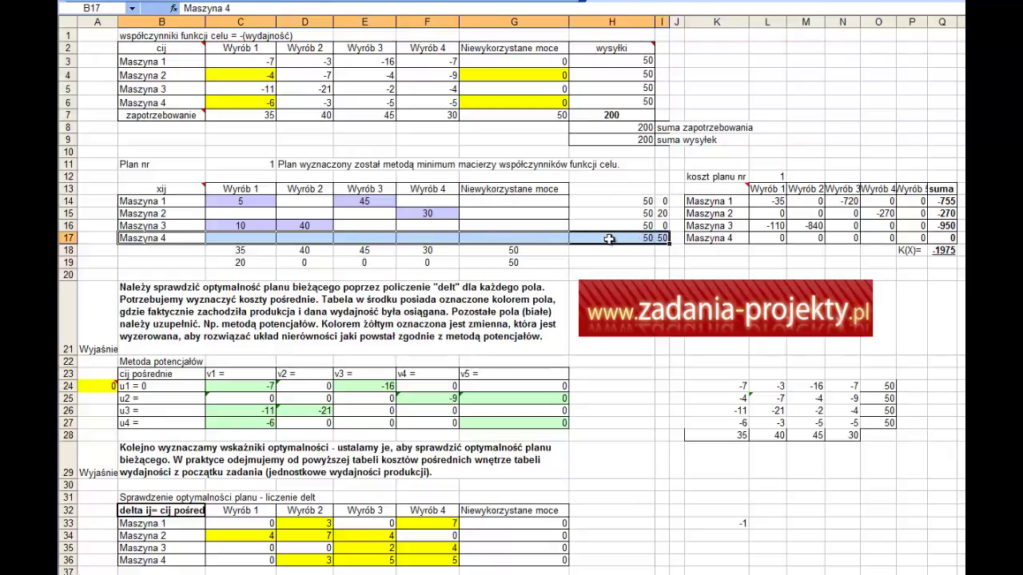
drag(240, 262, 270, 192)
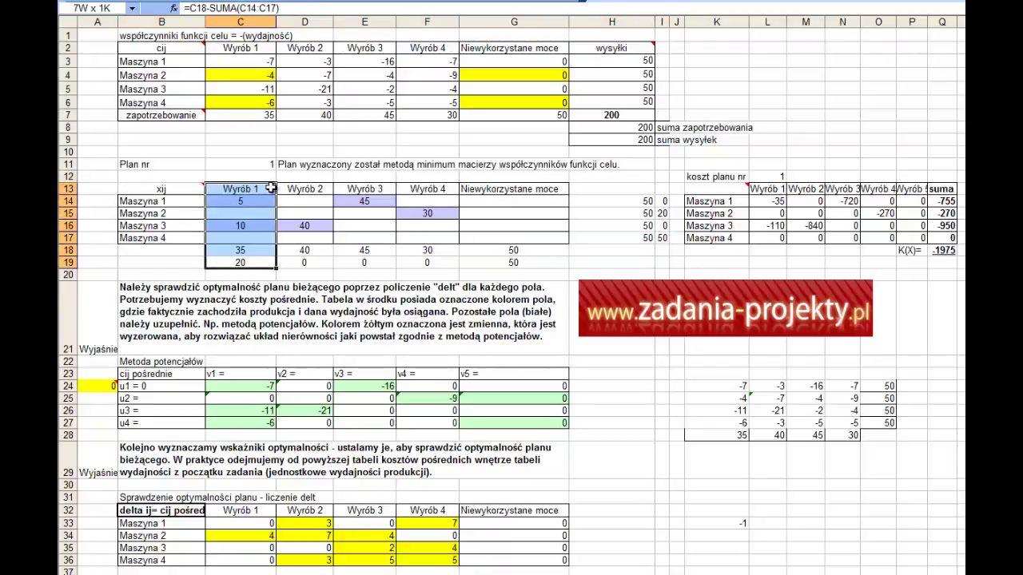
click(249, 237)
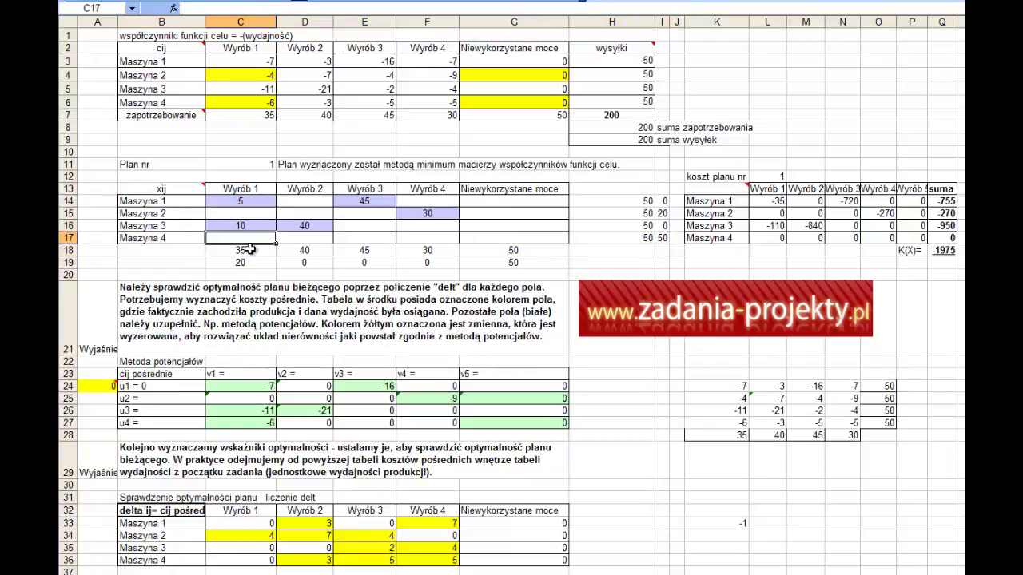
text(20)
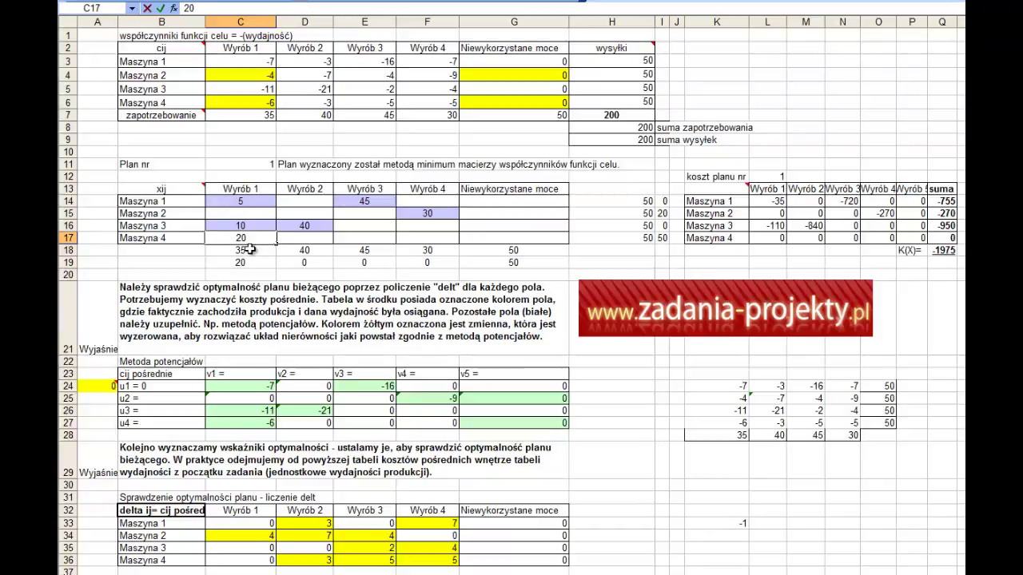
key(Return)
click(240, 237)
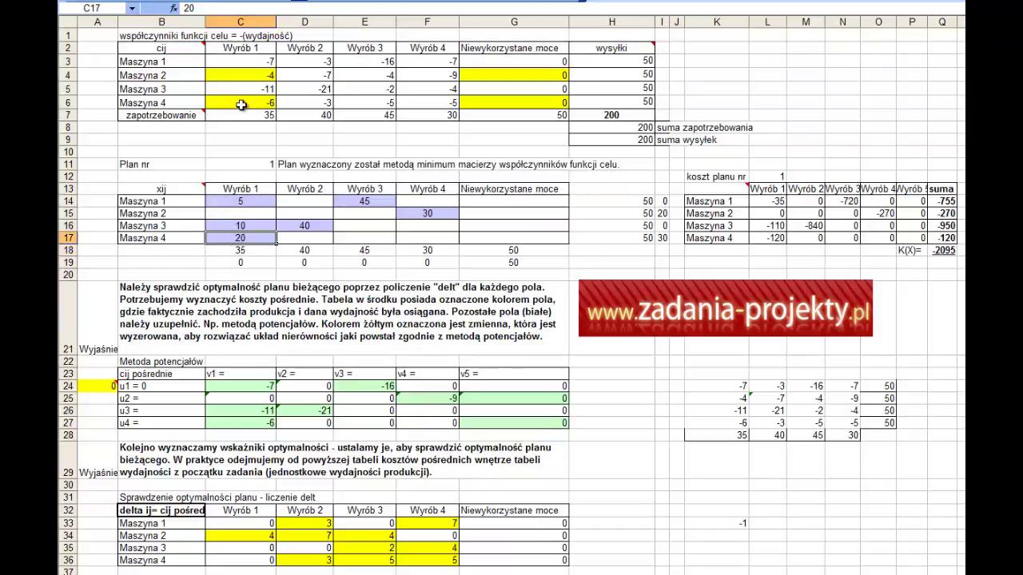
- Remove the yellow fill from the Wyrób 1 coefficients in C3:C6
drag(241, 105, 241, 50)
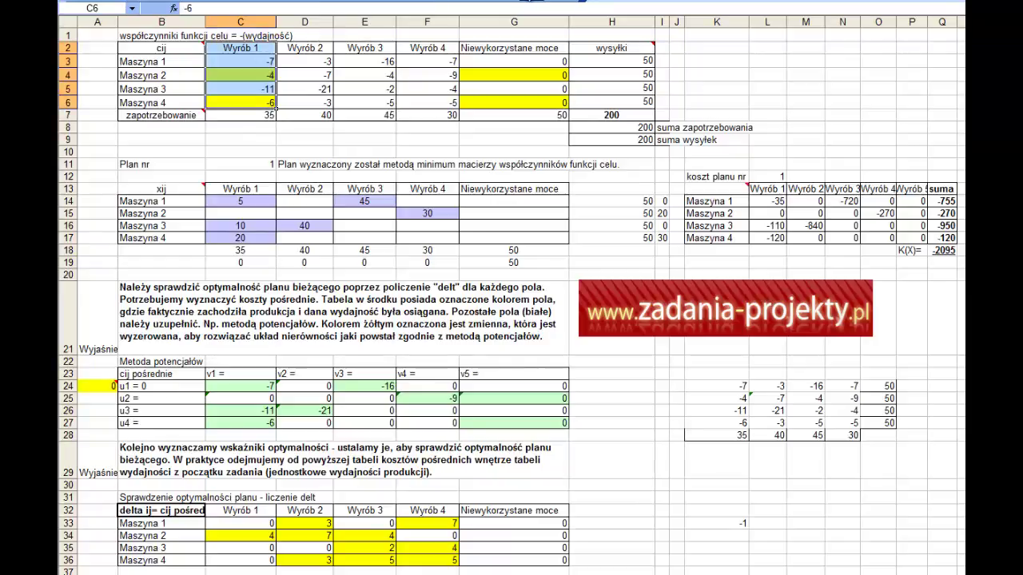
click(329, 112)
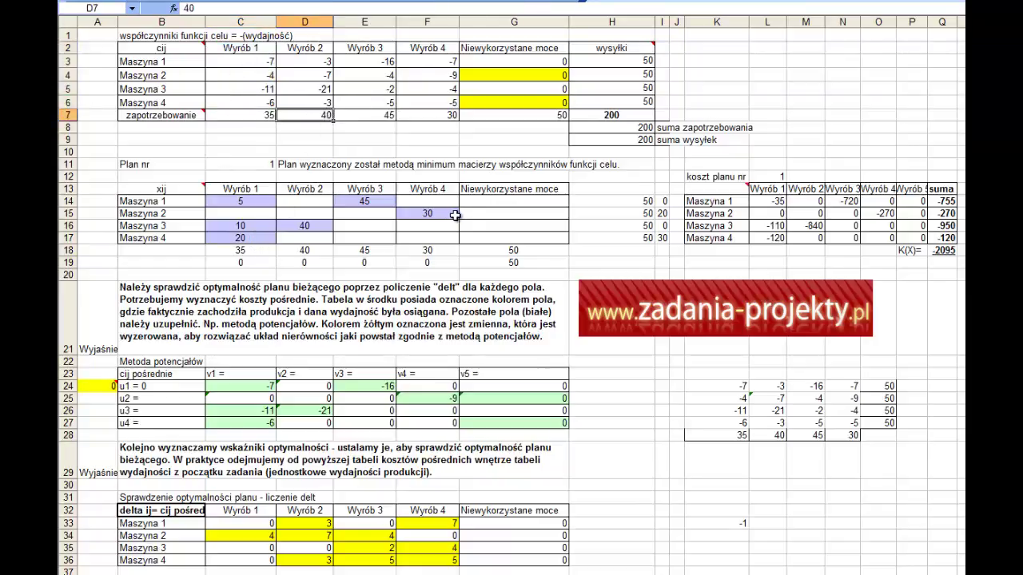
- Compare the remaining yellow Niewykorzystane moce coefficients and allocate 20 to Maszyna 2 in cell G15 of the xij plan
click(533, 76)
ctrl+click(520, 104)
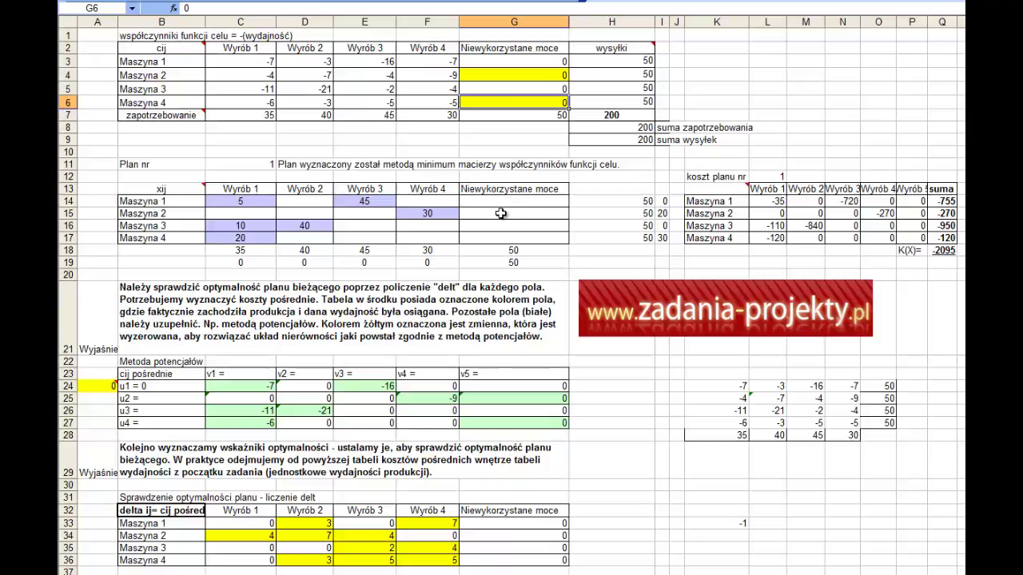
click(501, 211)
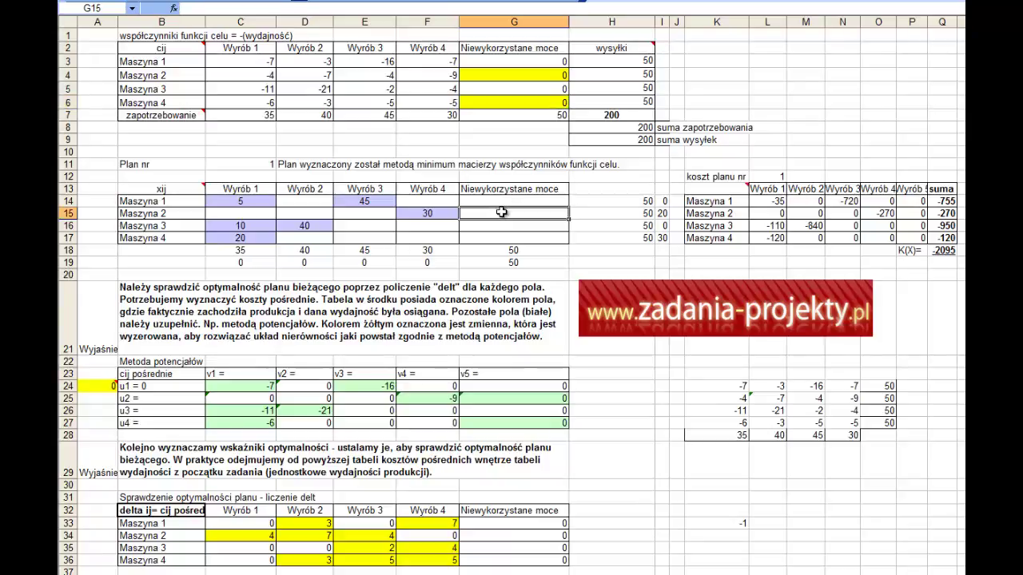
text(20)
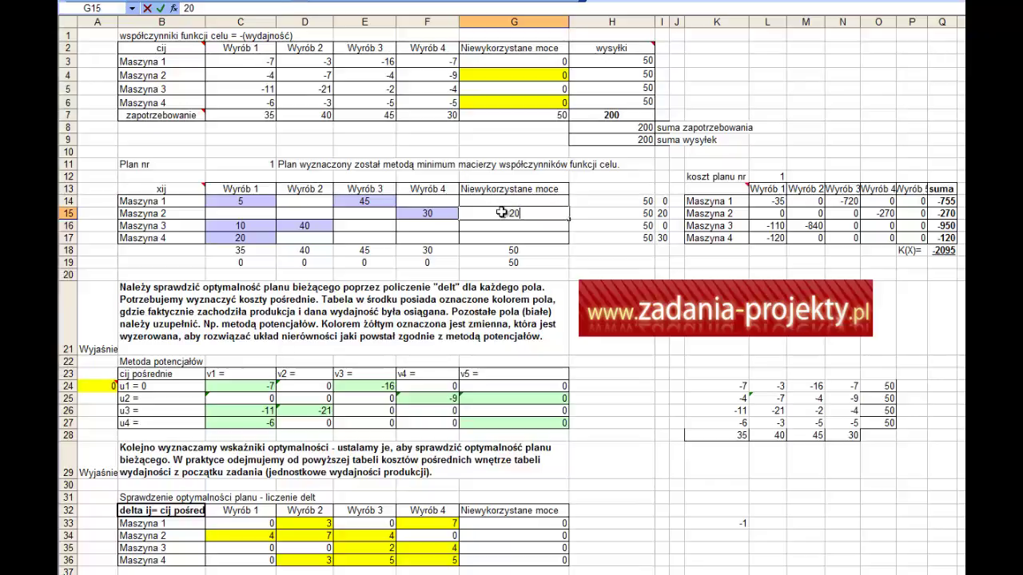
key(Return)
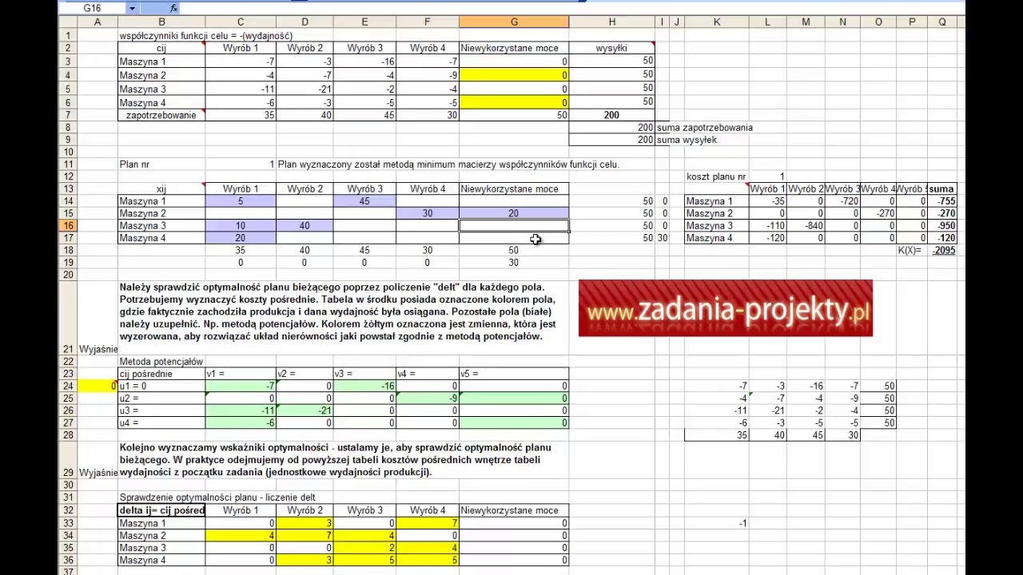
- Allocate 30 of Niewykorzystane moce to Maszyna 4 in cell G17 of the xij plan
click(540, 104)
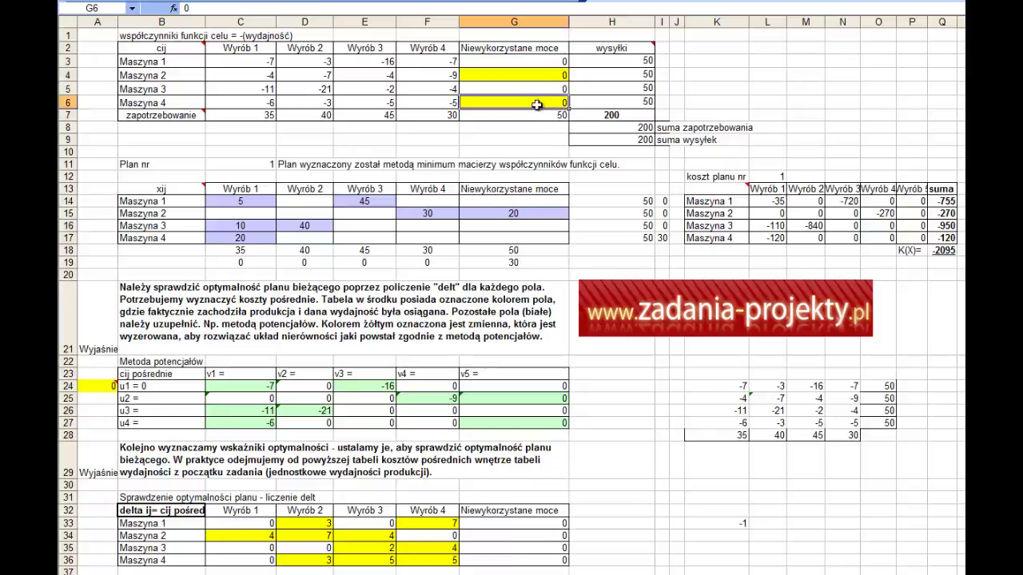
click(491, 238)
text(30)
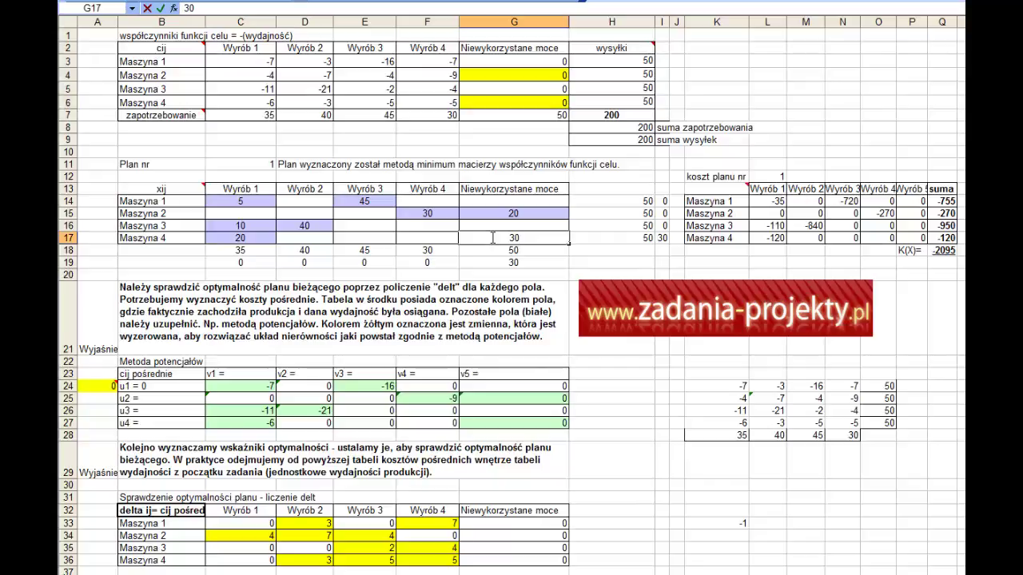
key(Return)
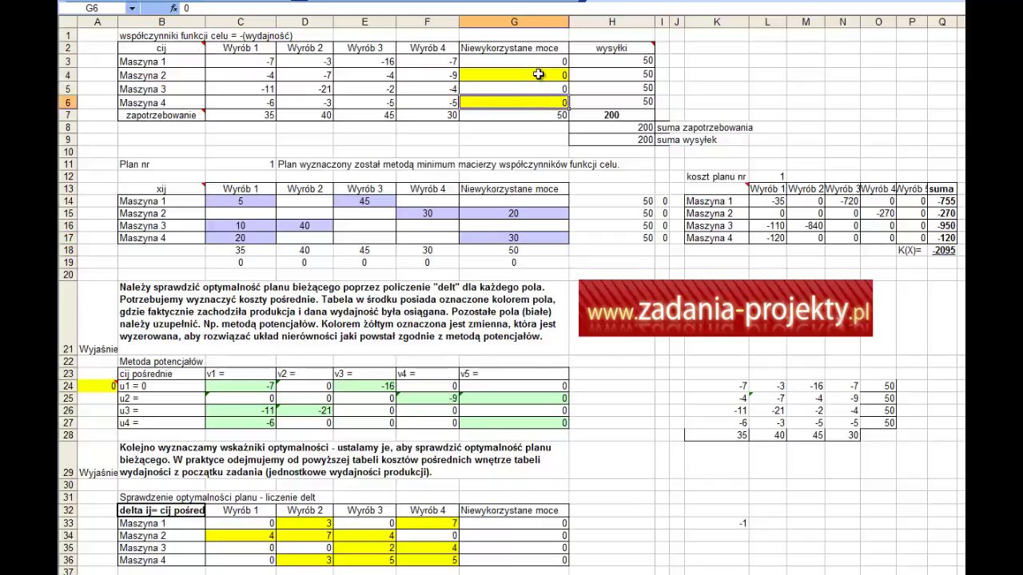
- Remove the yellow fill from the Niewykorzystane moce coefficients in G4:G6
drag(534, 102, 539, 74)
click(510, 6)
click(461, 116)
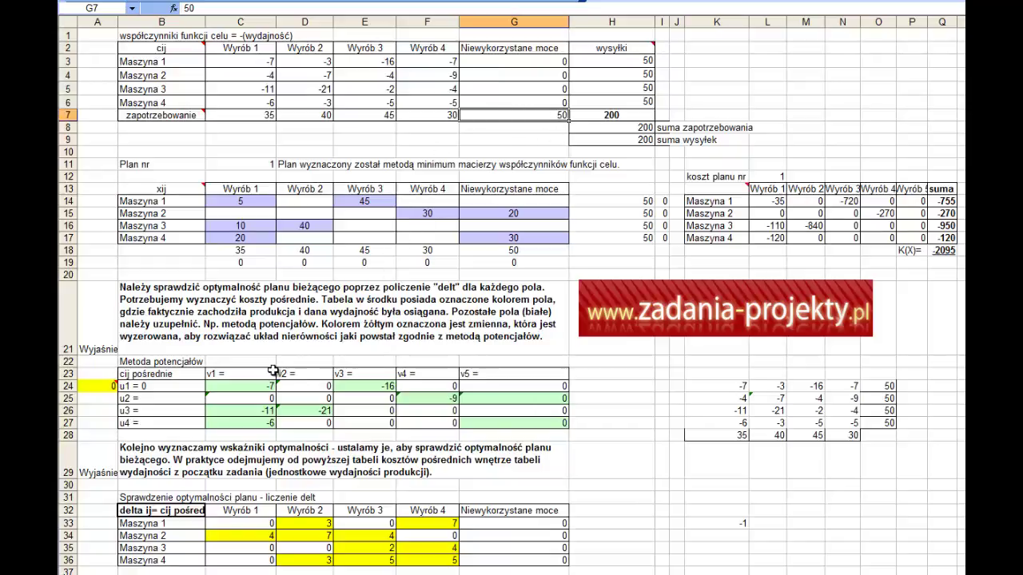
- Examine the formulas in the green cells of the Metoda potencjałów table and the coefficients they reference
click(162, 362)
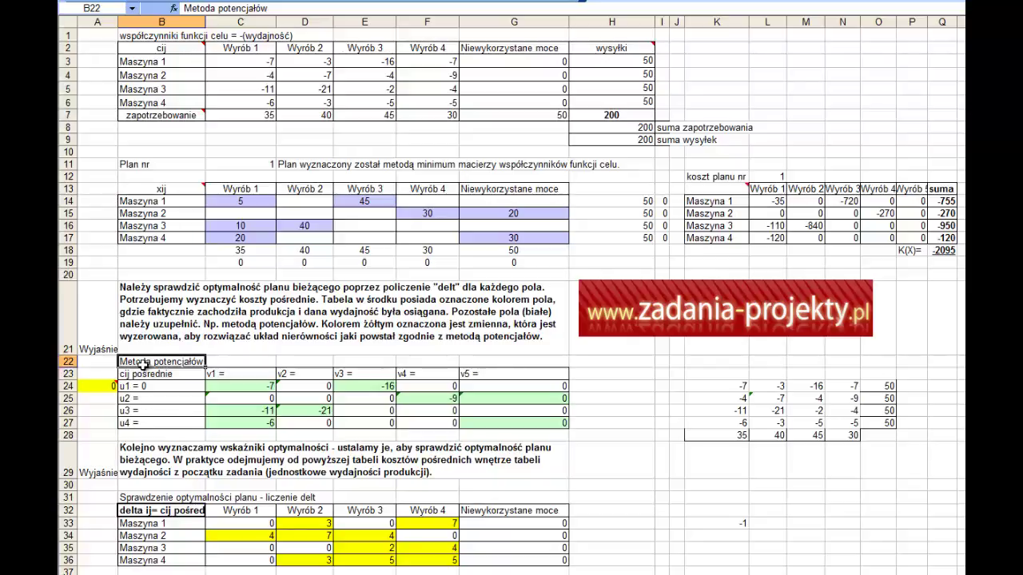
click(216, 386)
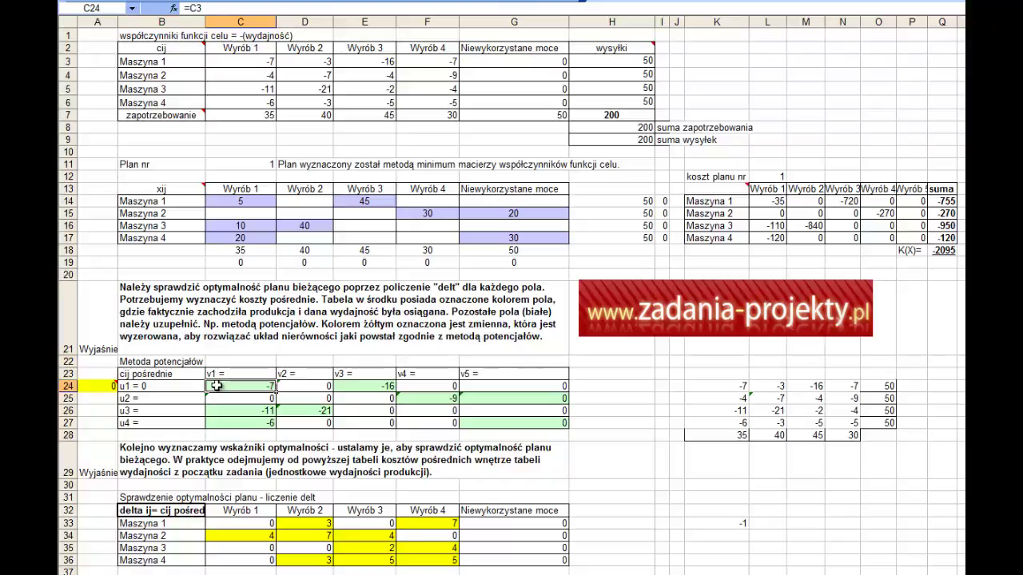
double_click(216, 386)
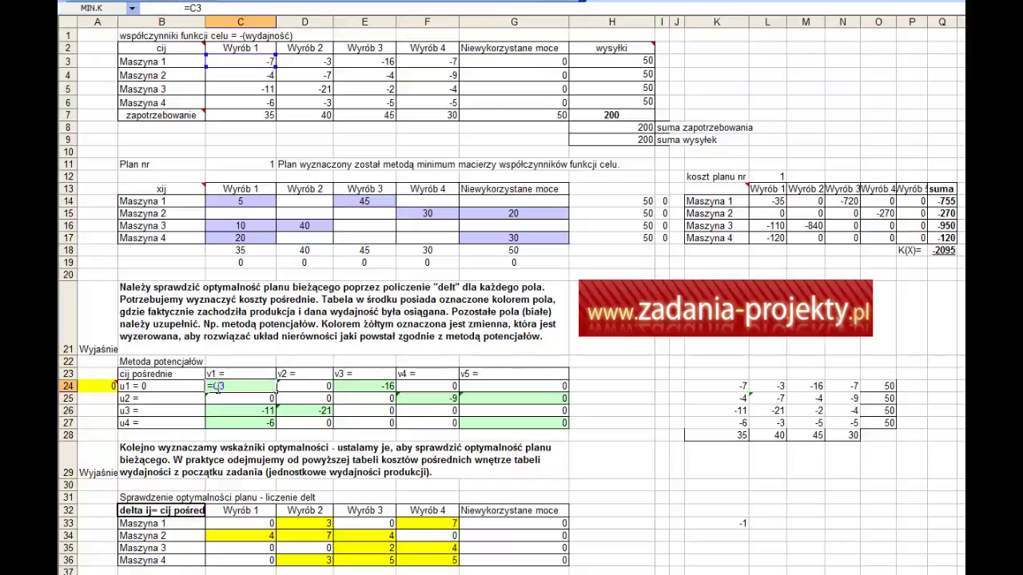
key(Escape)
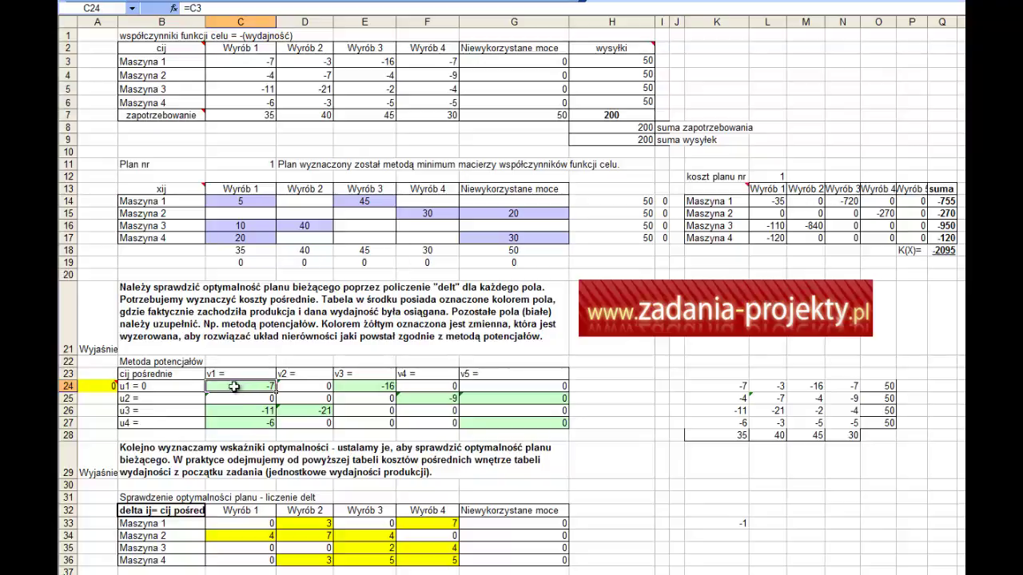
click(234, 423)
click(290, 411)
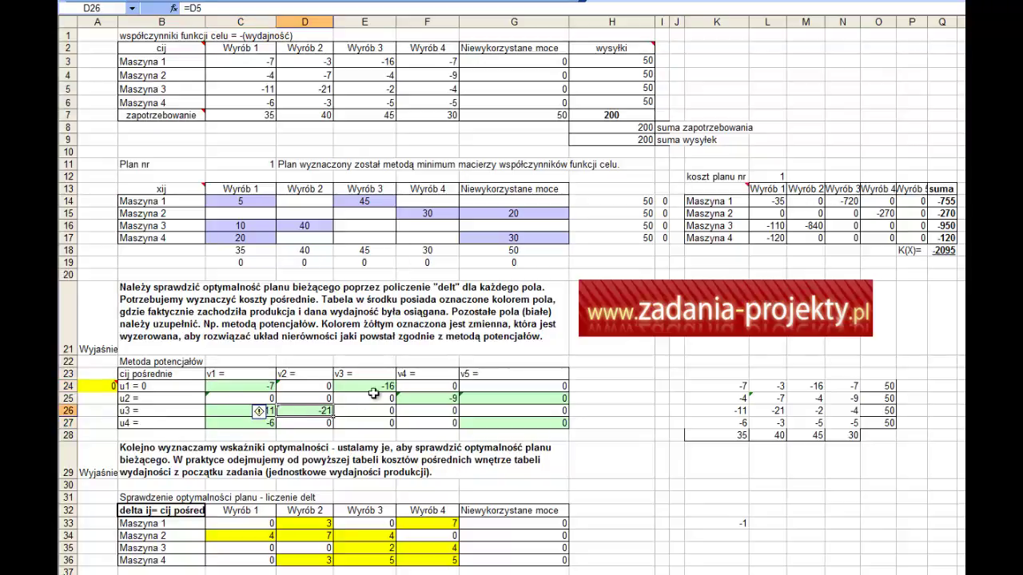
click(376, 389)
click(427, 397)
click(484, 399)
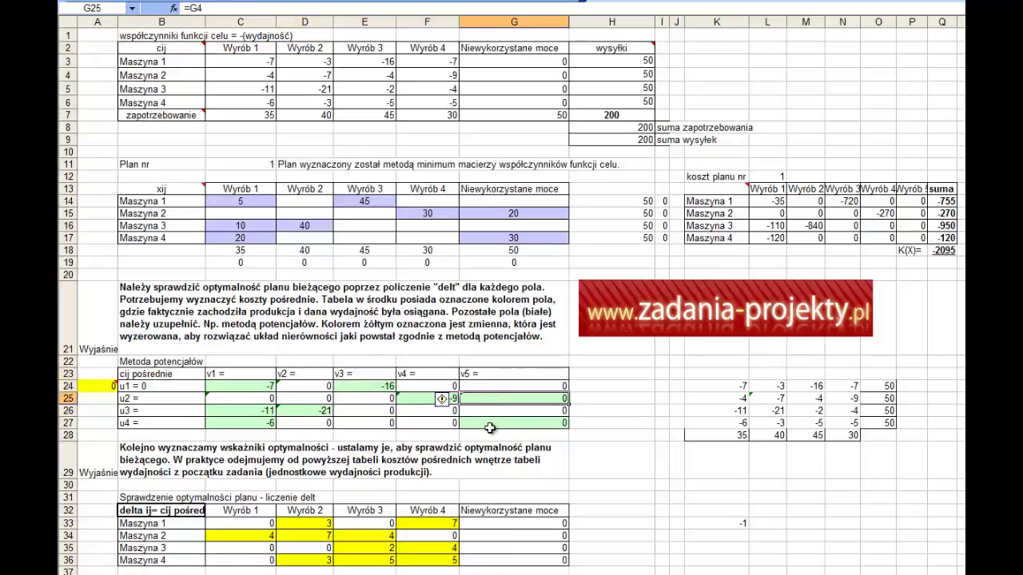
click(495, 423)
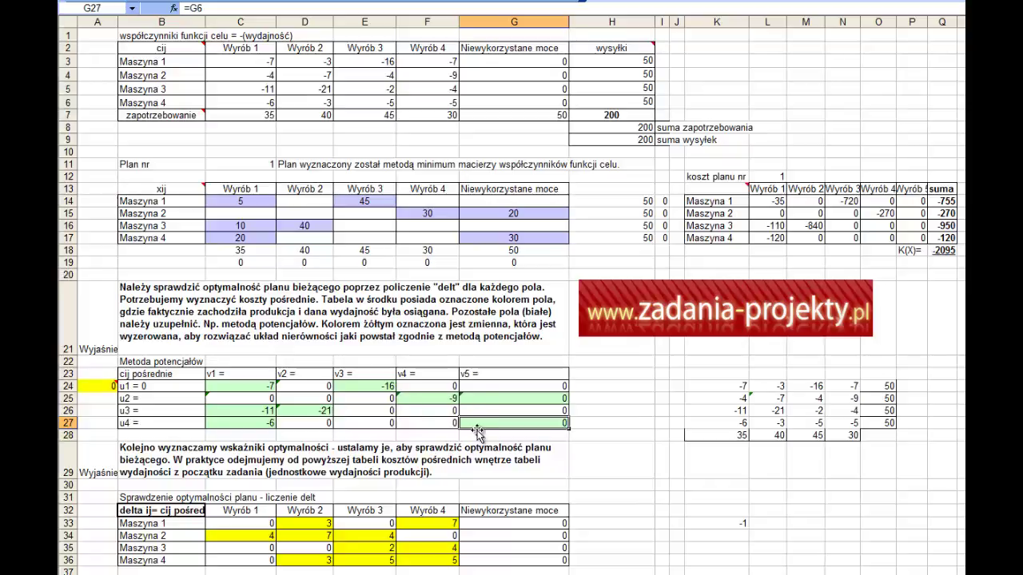
click(246, 384)
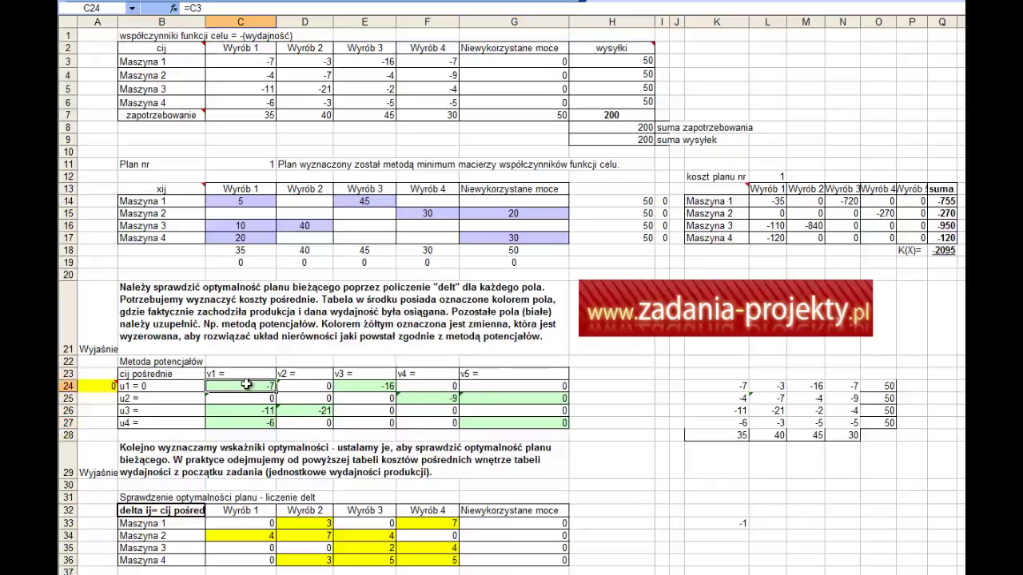
text(=)
click(264, 64)
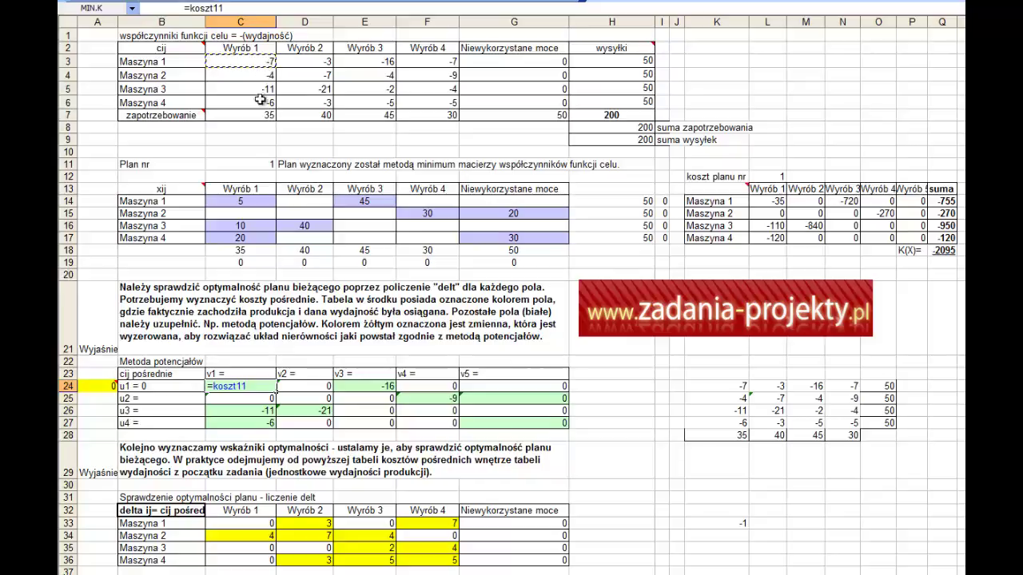
key(Return)
- Match the allocated xij cells for Maszyna 1 and Maszyna 2 with their coefficients in the cij table
click(240, 203)
text(5)
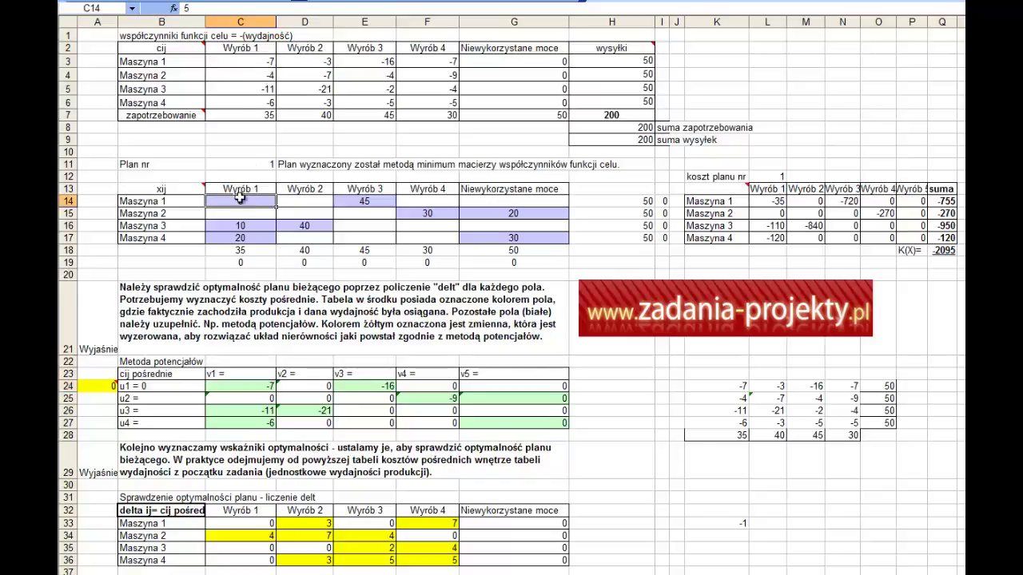
click(245, 59)
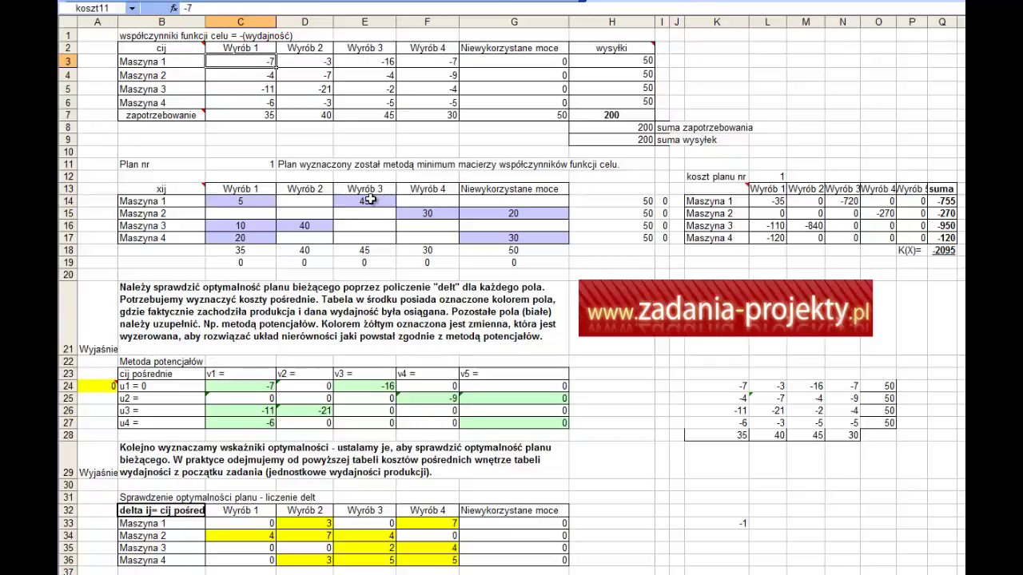
click(369, 199)
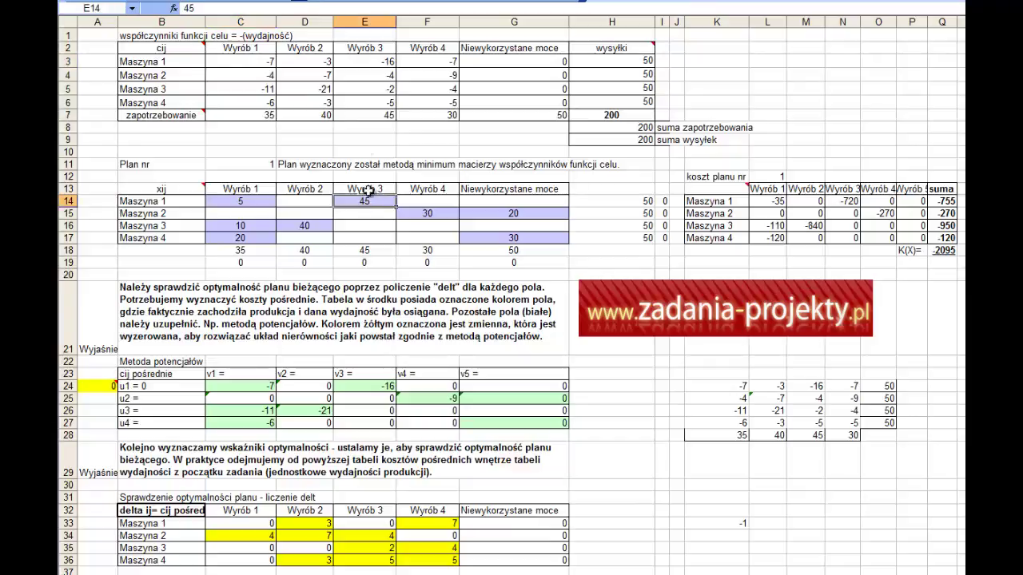
click(349, 71)
click(431, 213)
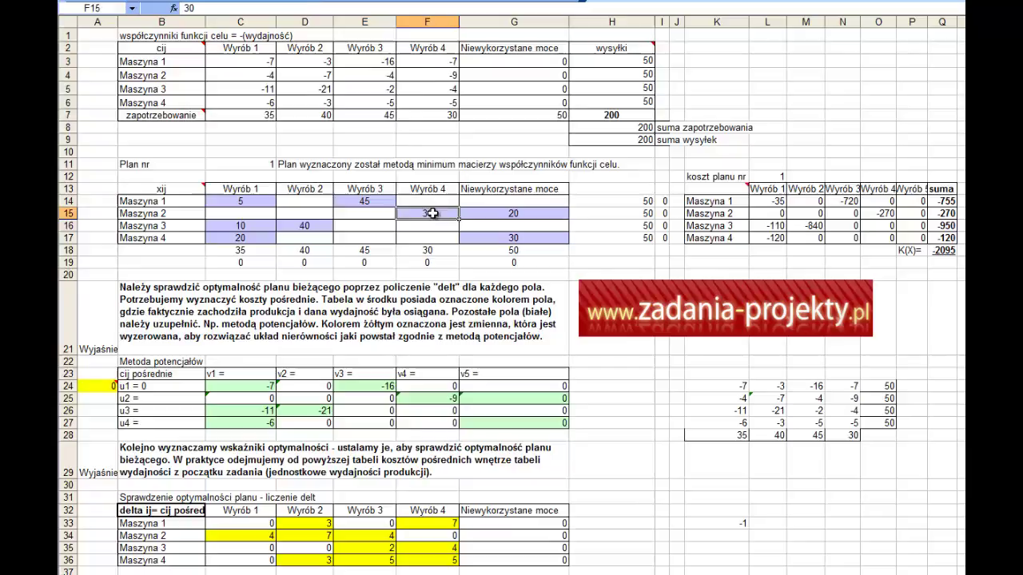
click(423, 74)
click(493, 213)
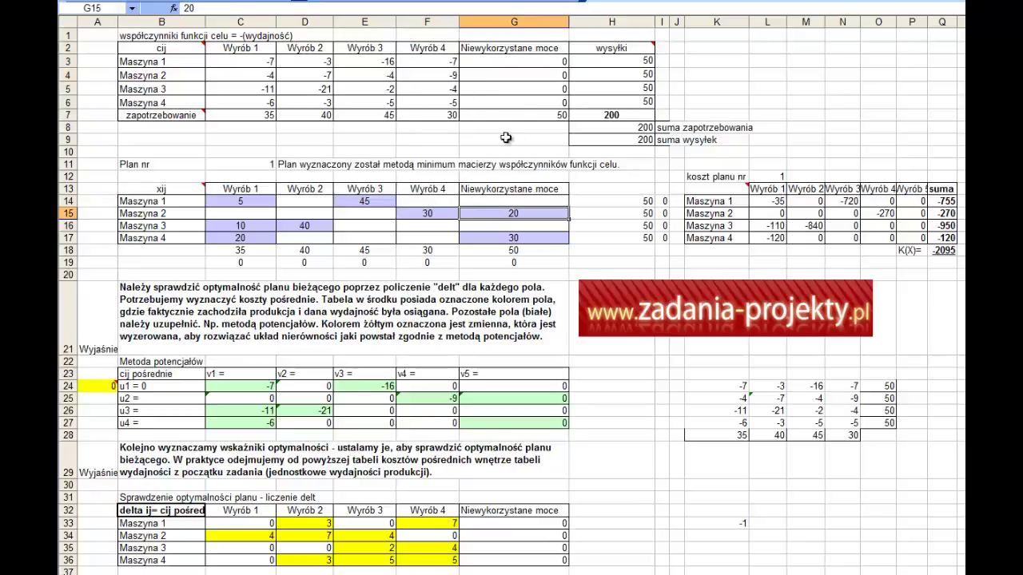
click(524, 74)
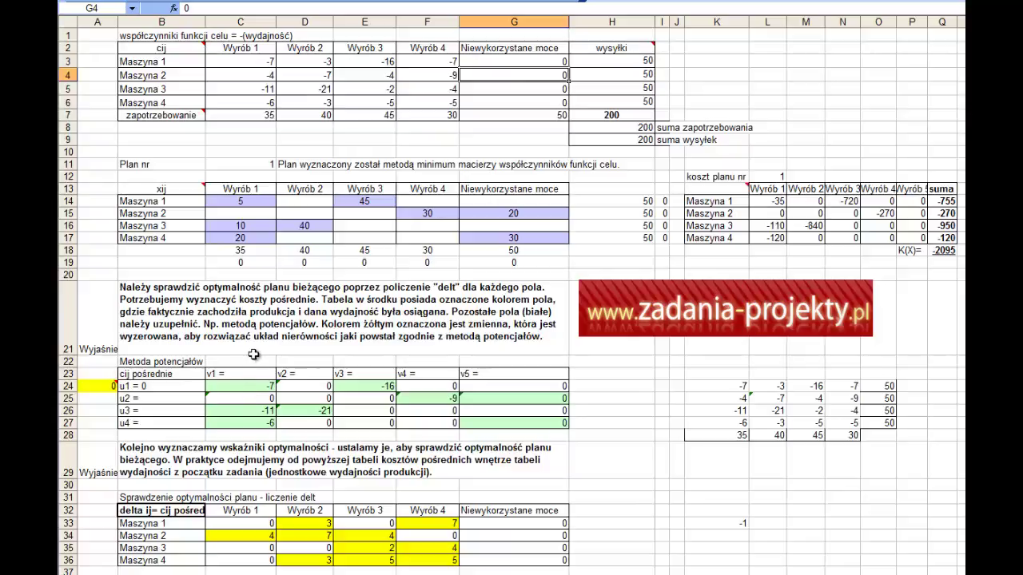
- Examine the potential input ranges C22:G22 and A24:A27 together with the green cost cells of the Metoda potencjałów table
drag(257, 361, 524, 361)
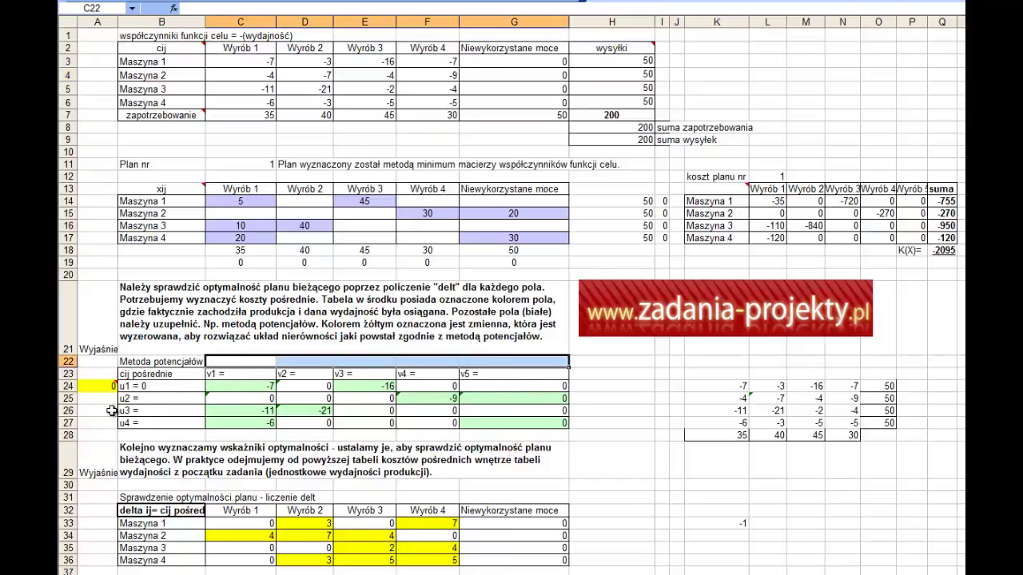
drag(106, 386, 106, 421)
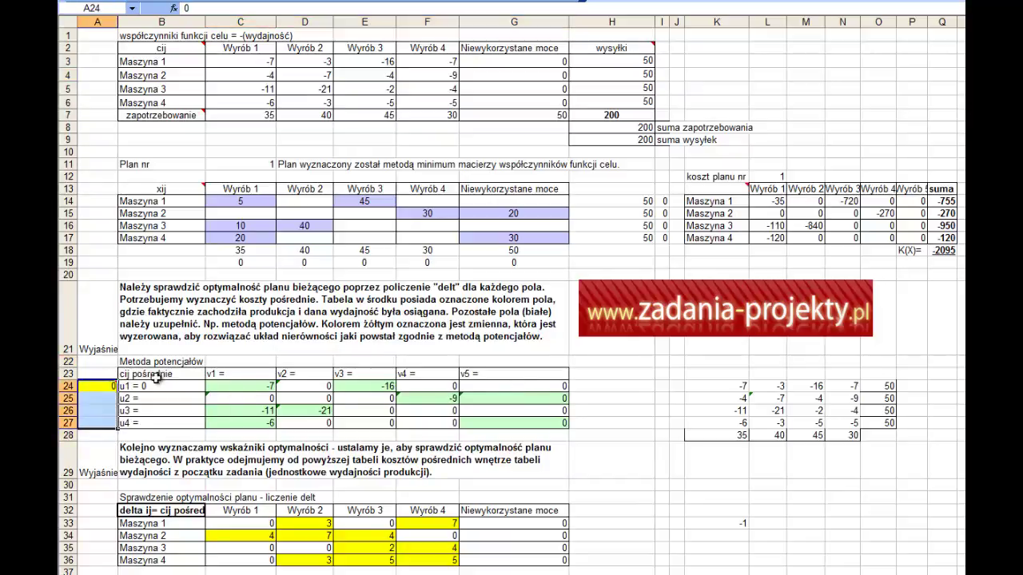
click(244, 386)
click(373, 386)
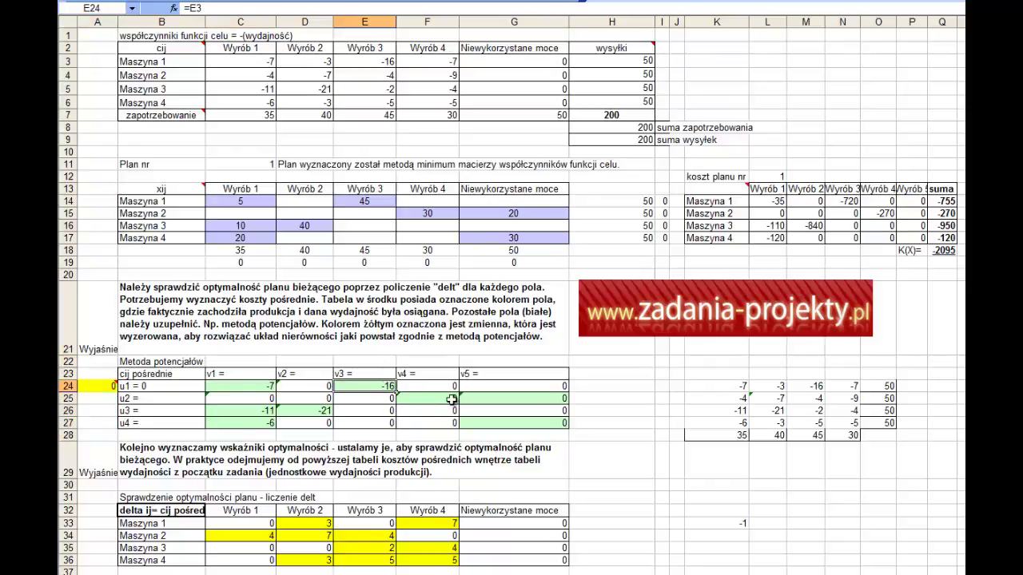
click(452, 399)
click(477, 399)
click(480, 423)
drag(328, 407, 264, 409)
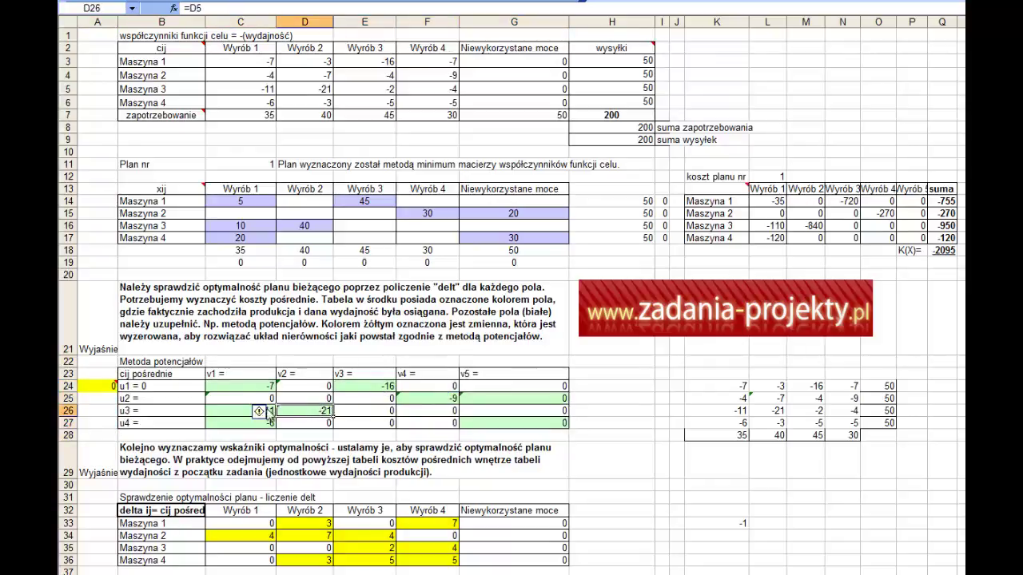
right_click(251, 408)
click(240, 411)
click(233, 422)
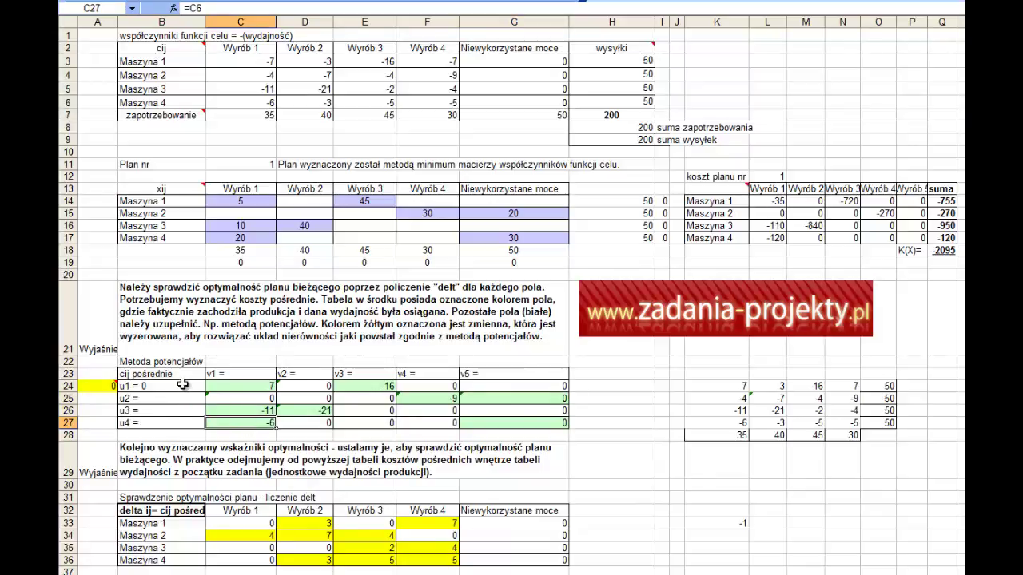
- Review how the u labels in B24:B27 and v labels in C23:G23 relate to C24 and the yellow cell A24
drag(182, 384, 169, 421)
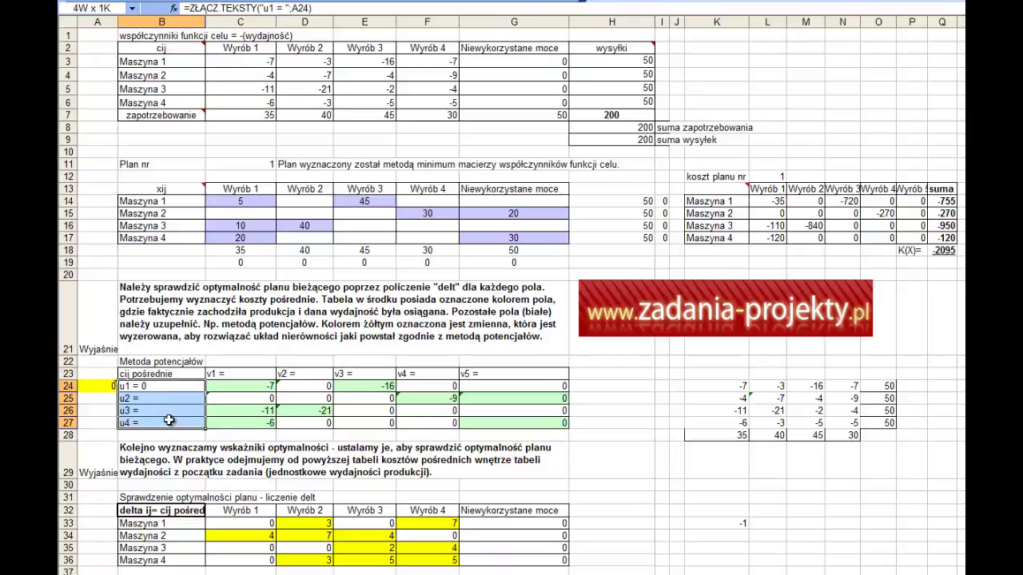
drag(169, 420, 170, 421)
drag(227, 373, 490, 373)
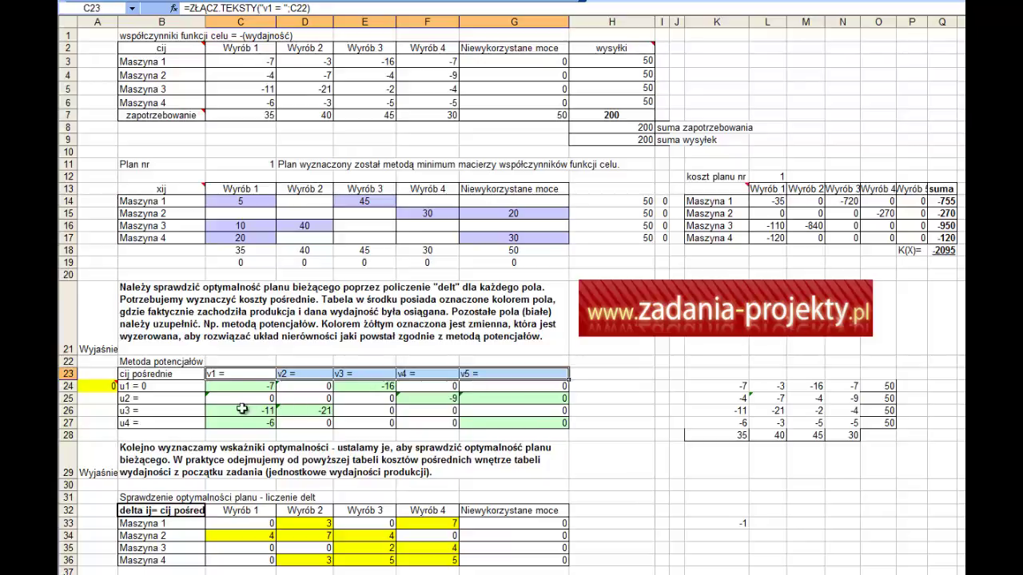
click(226, 385)
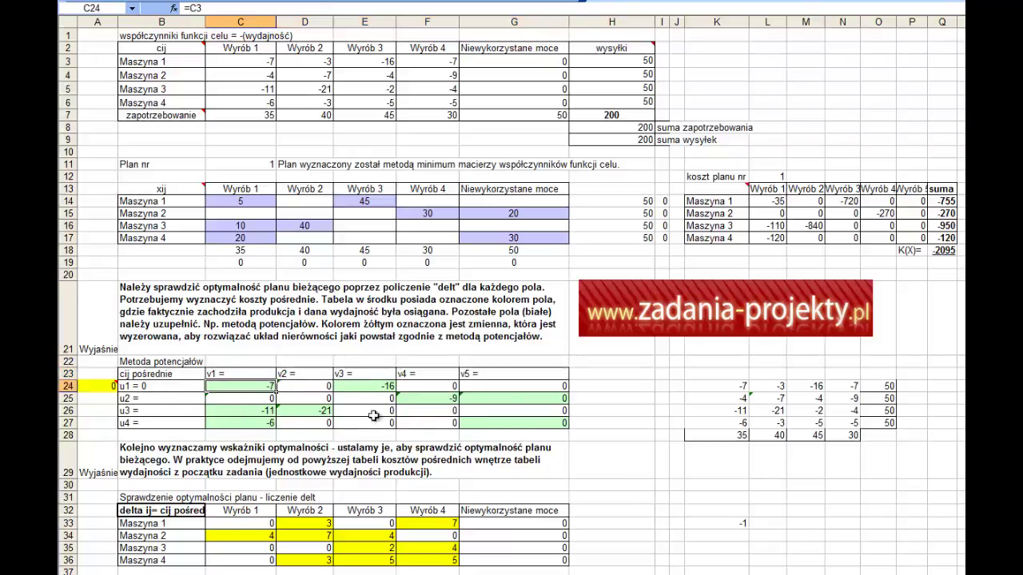
click(152, 386)
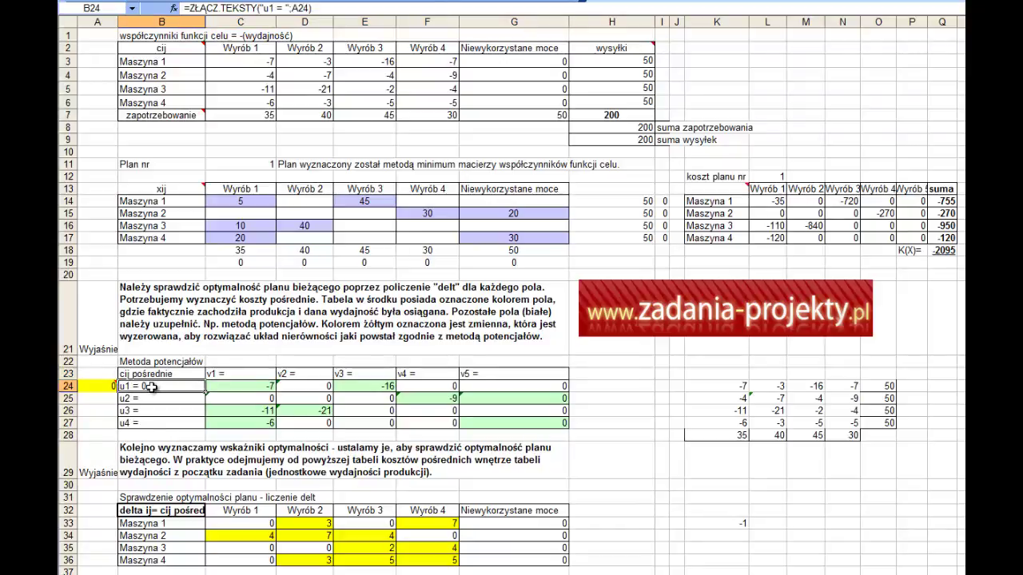
click(255, 375)
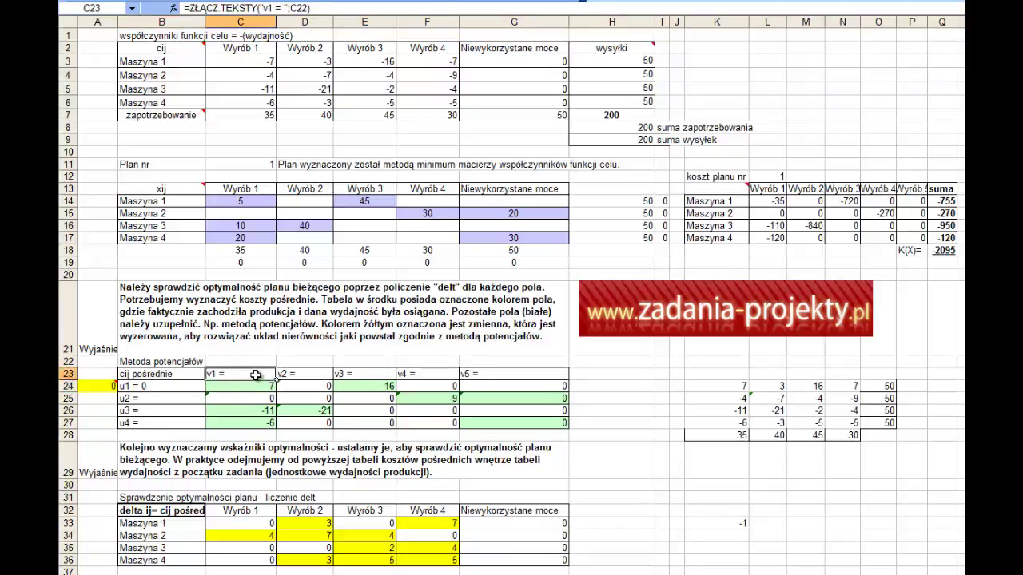
click(88, 385)
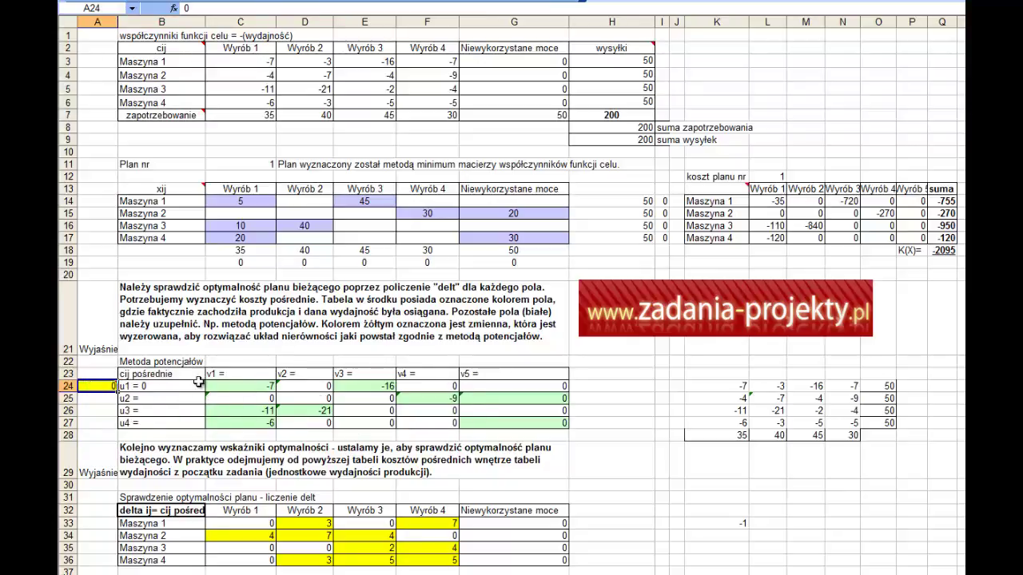
drag(187, 386, 184, 422)
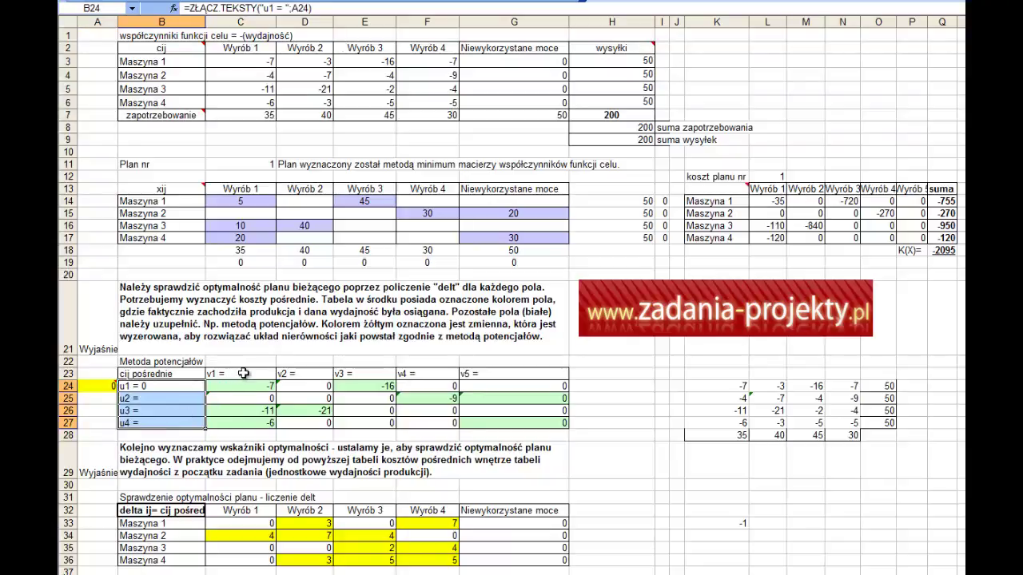
- Set potential v1 in C22 to -7, derived from the zeroed u1 and the green cost in C24
drag(244, 374, 471, 382)
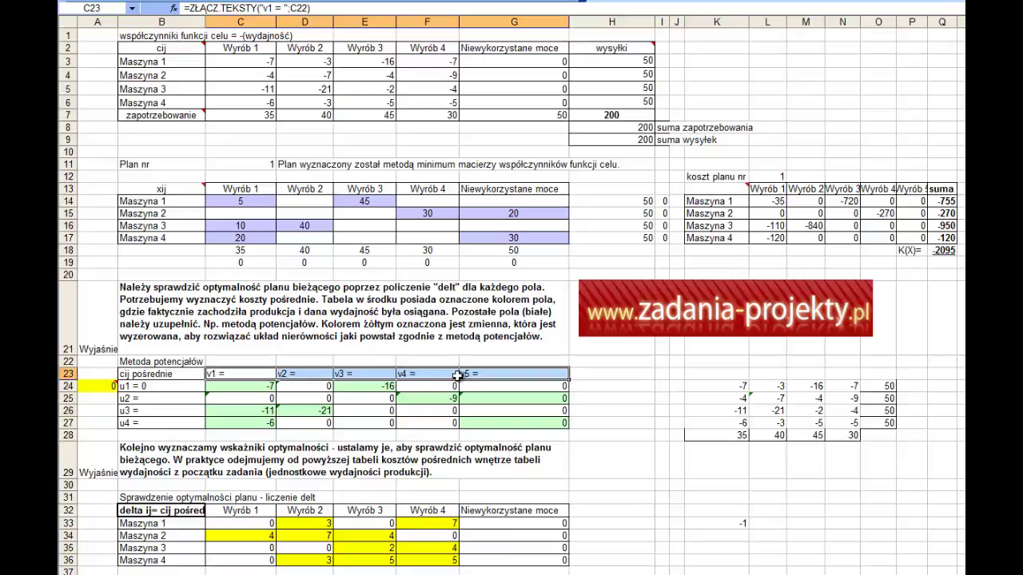
click(80, 390)
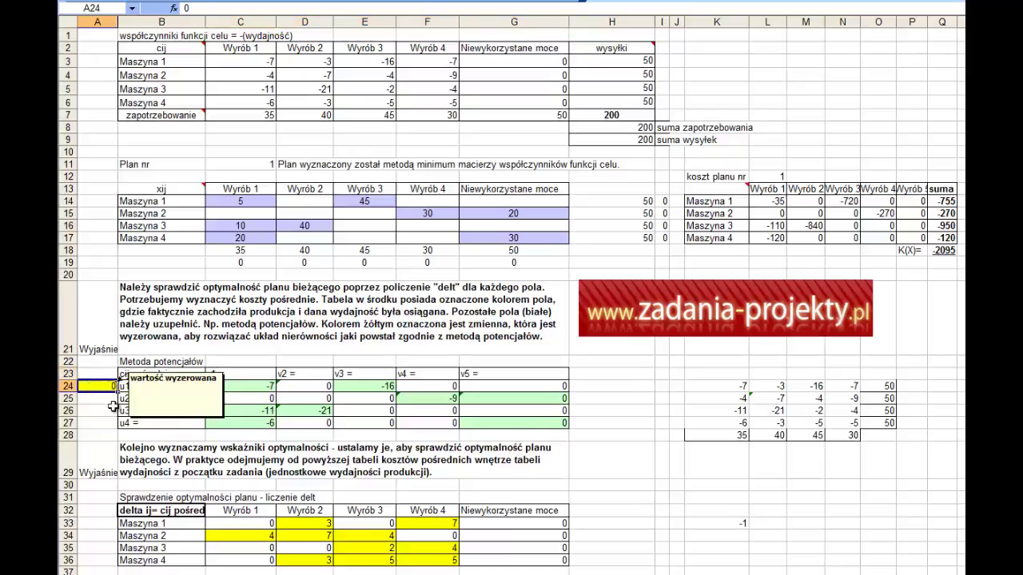
click(147, 362)
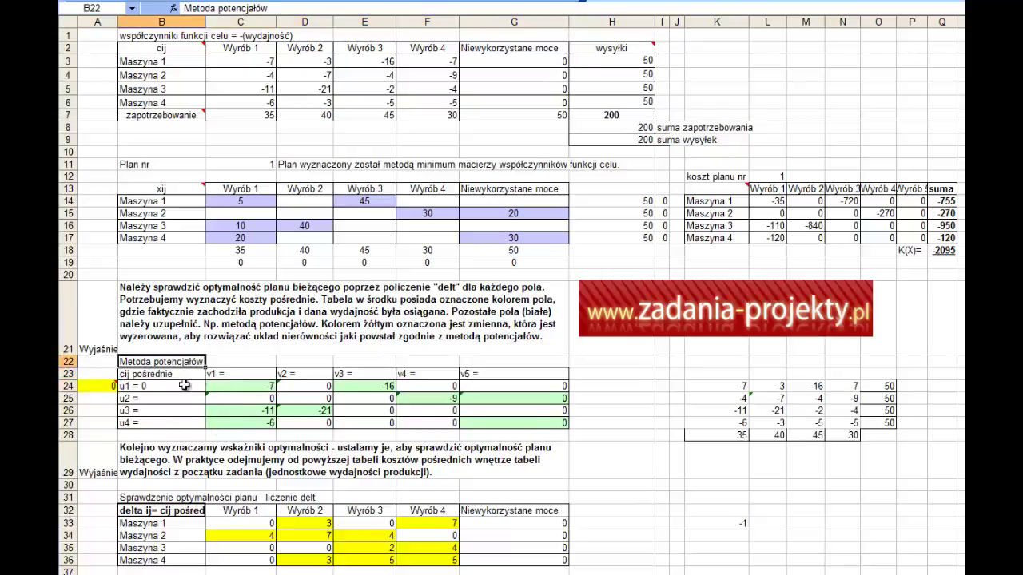
click(90, 388)
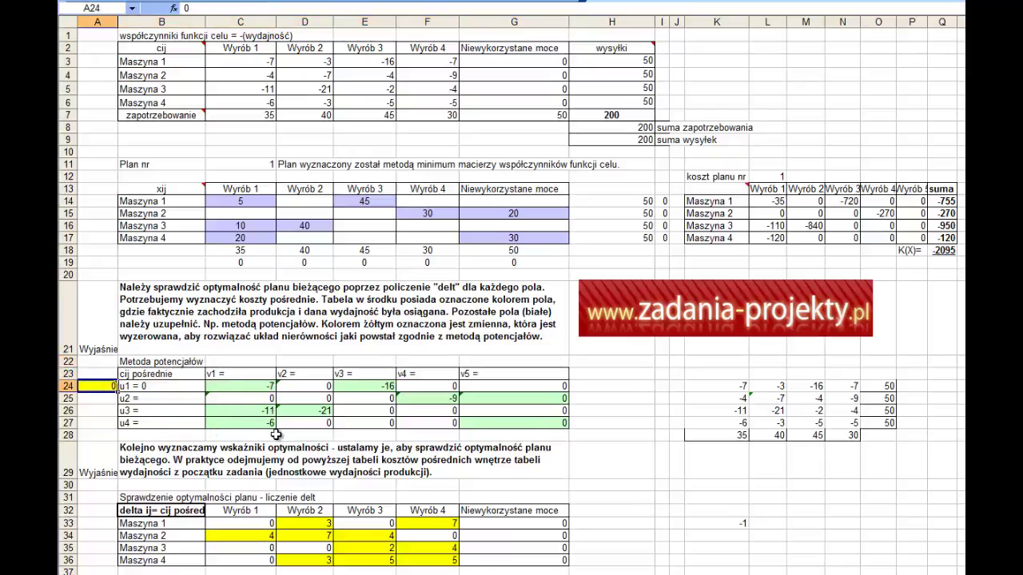
click(262, 360)
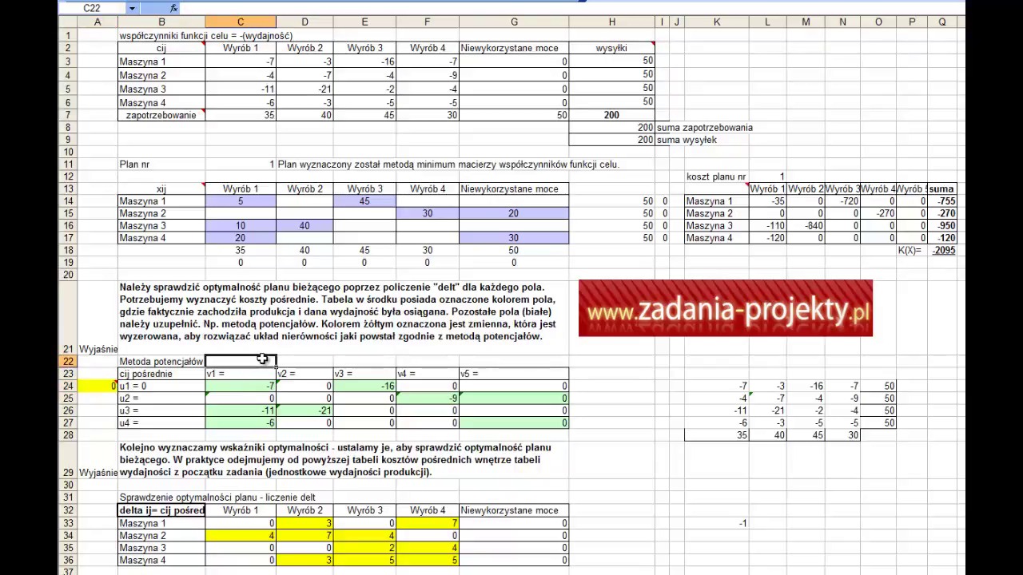
text(-)
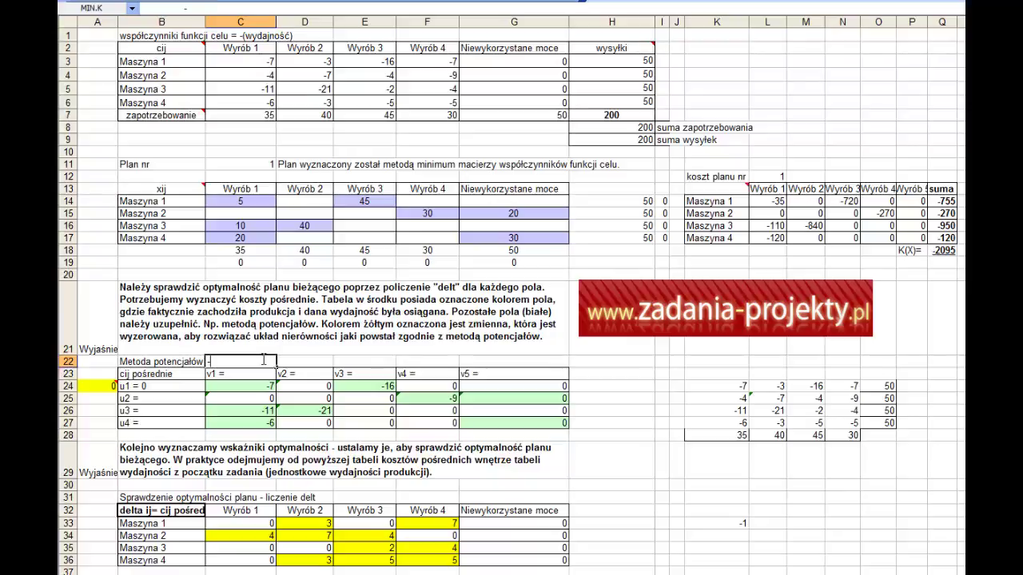
text(7)
key(Return)
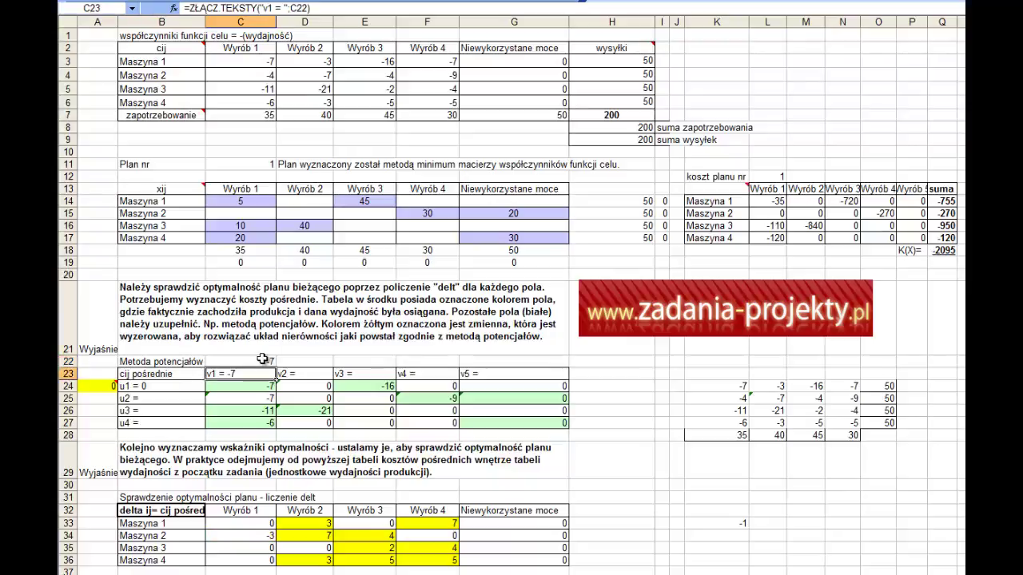
- Set potential u3 in A26 to -4, derived from v1 and the green cost in C26
click(238, 410)
click(97, 409)
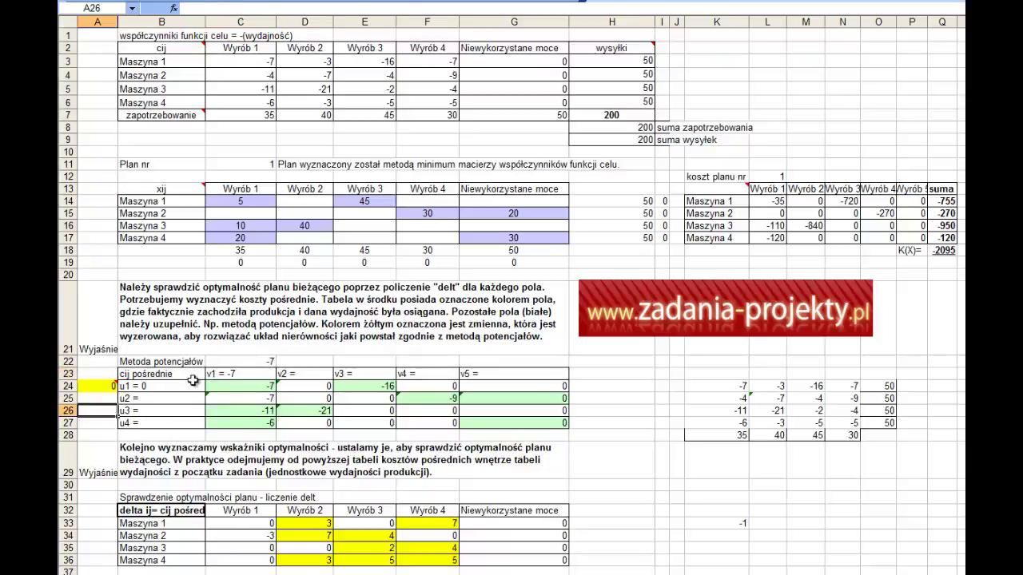
click(232, 361)
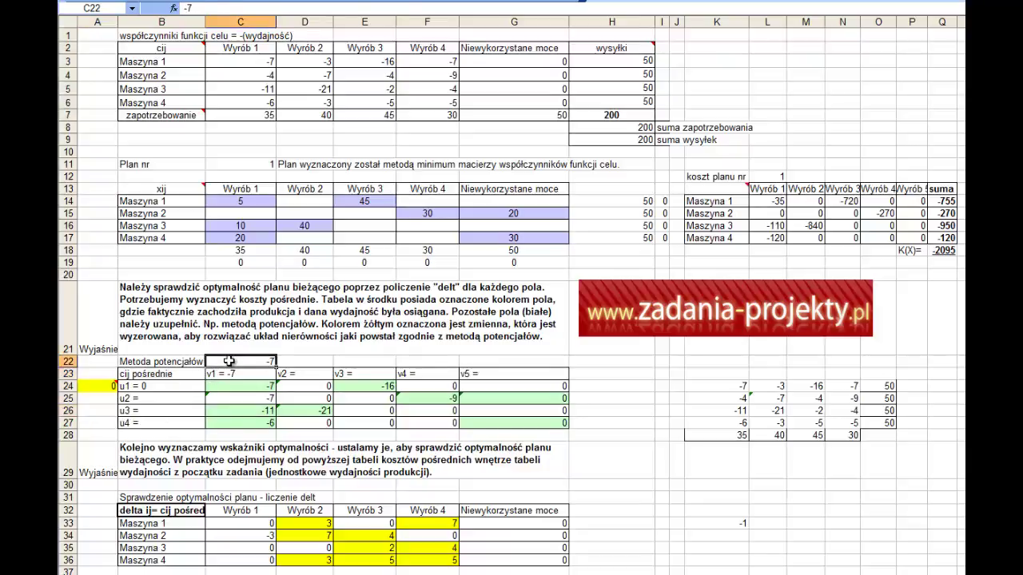
click(243, 414)
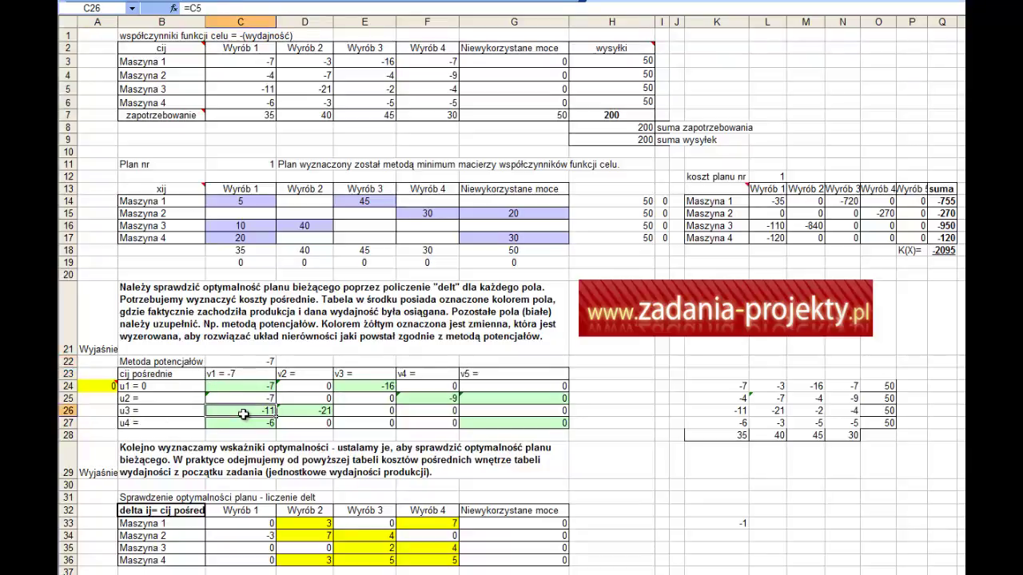
click(93, 410)
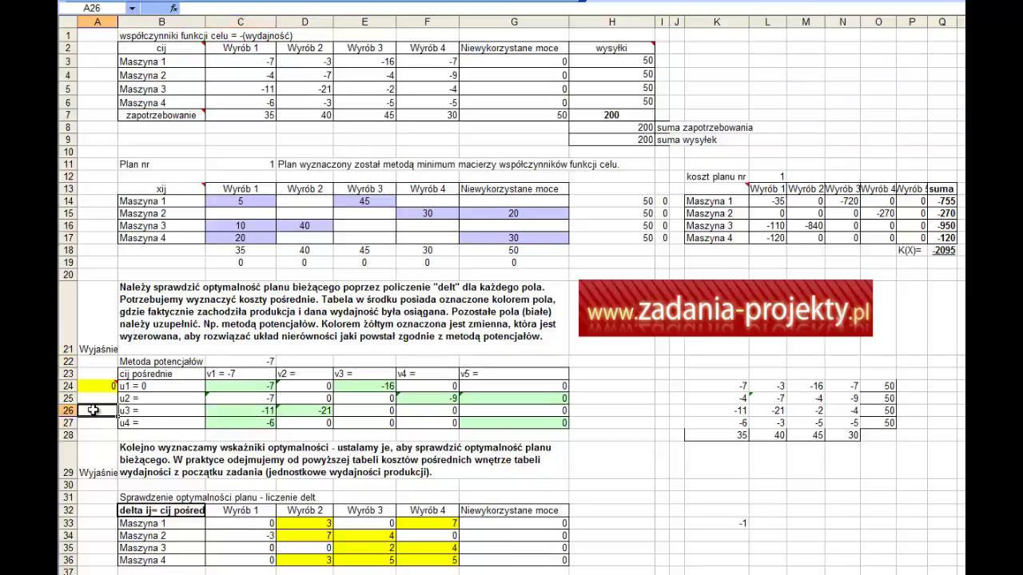
text(-4)
key(Return)
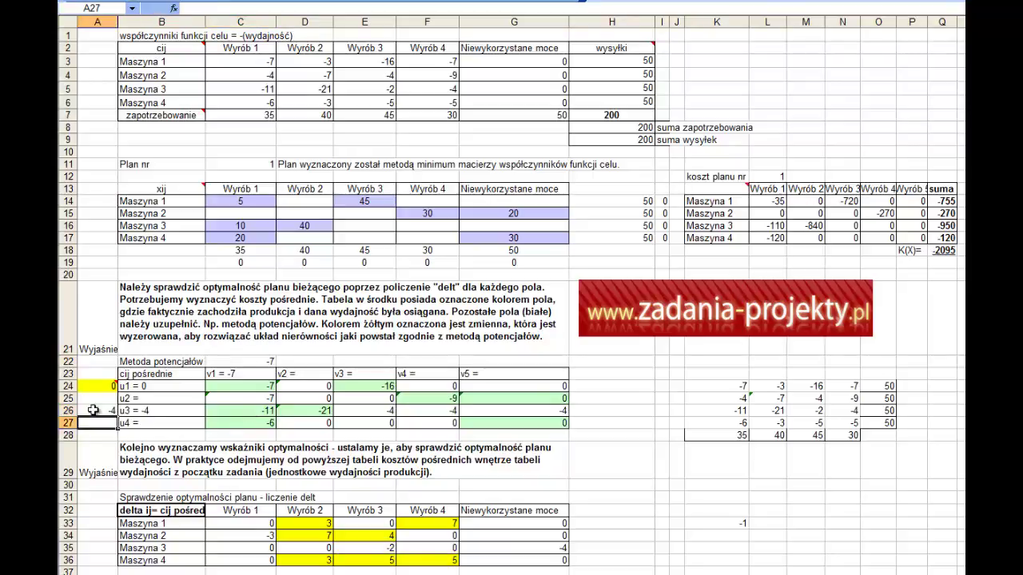
- Set potential v2 in D22 to -17, derived from u3 and the green cost in D26
click(240, 413)
click(307, 410)
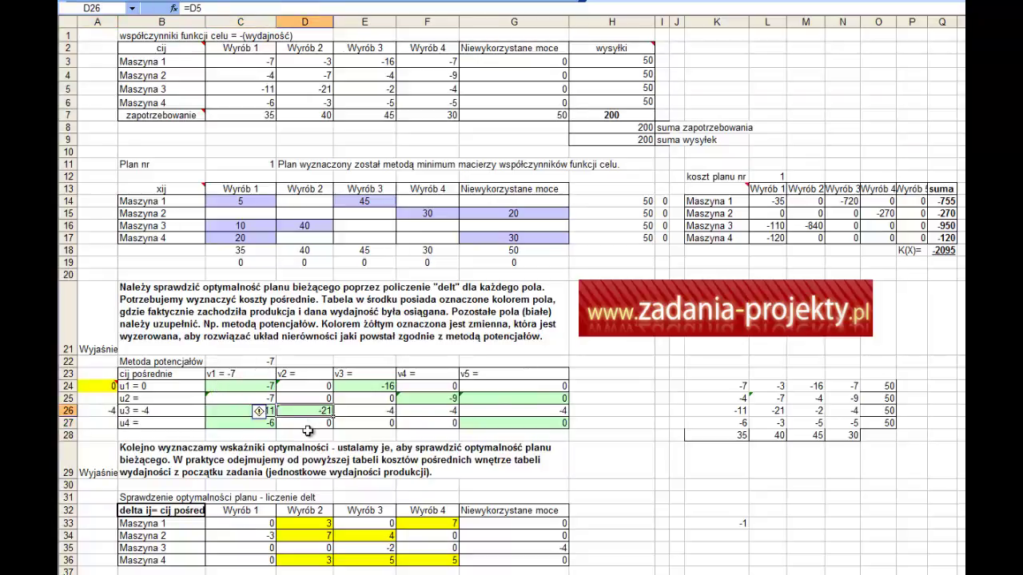
click(97, 408)
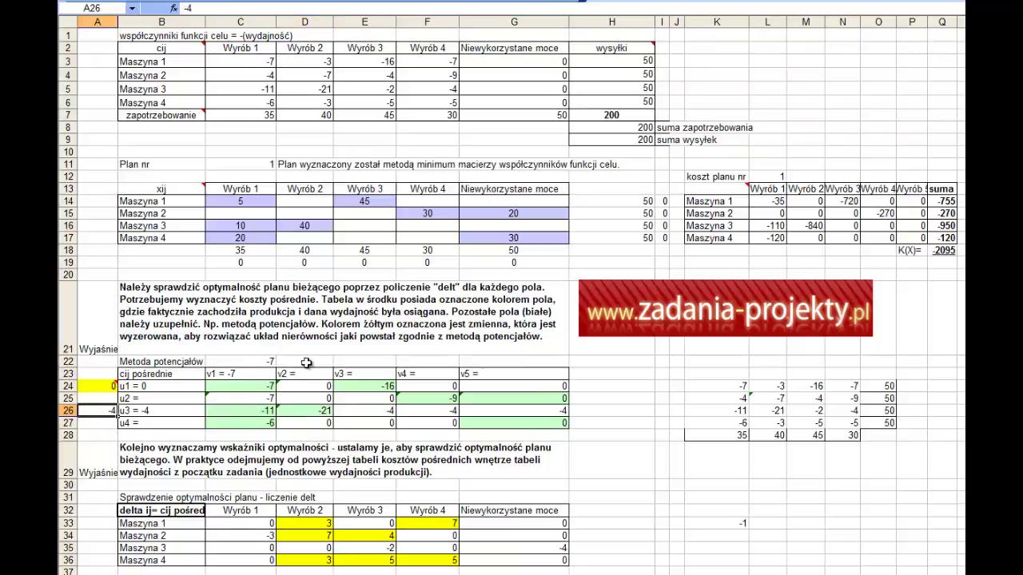
click(306, 363)
click(305, 414)
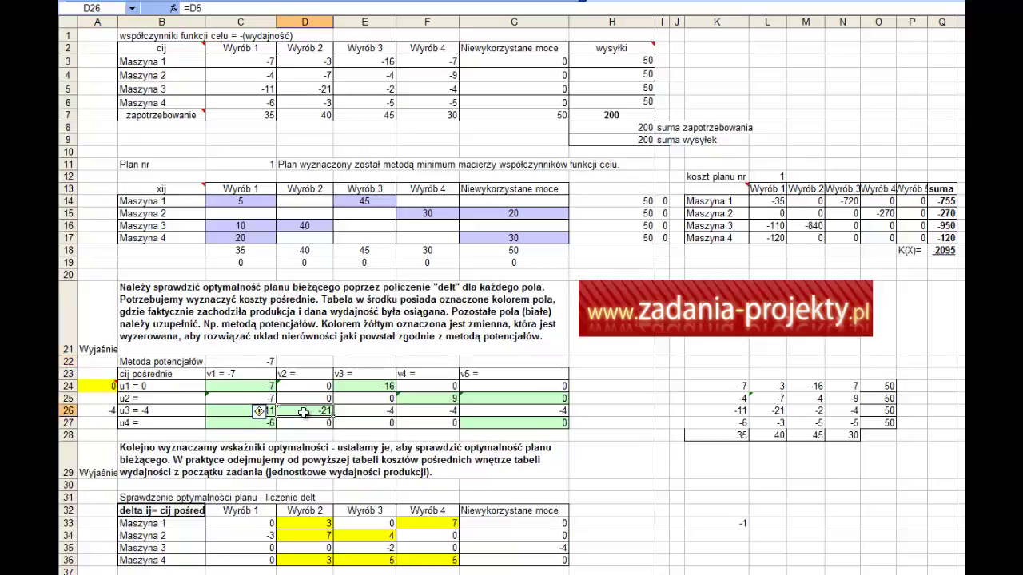
click(313, 364)
text(-)
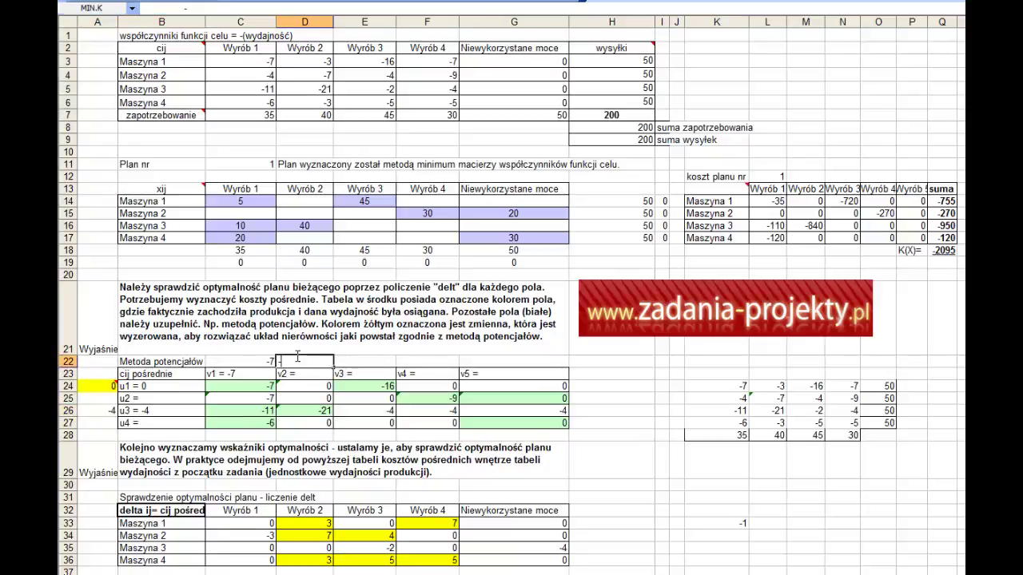
text(17)
key(Return)
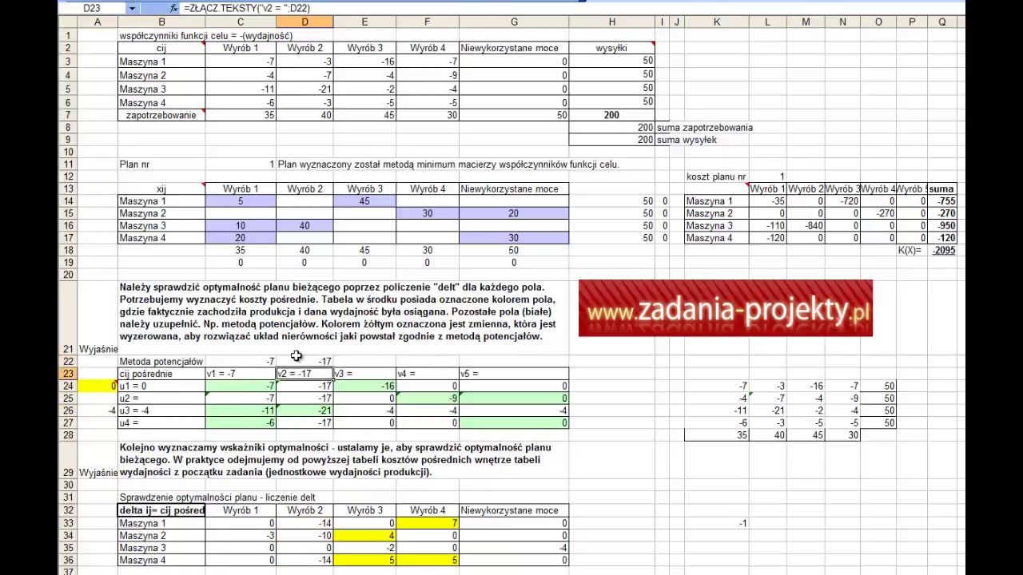
- Set potential u4 in A27 to 1, derived from v1 and the green cost in C27
click(264, 363)
click(95, 426)
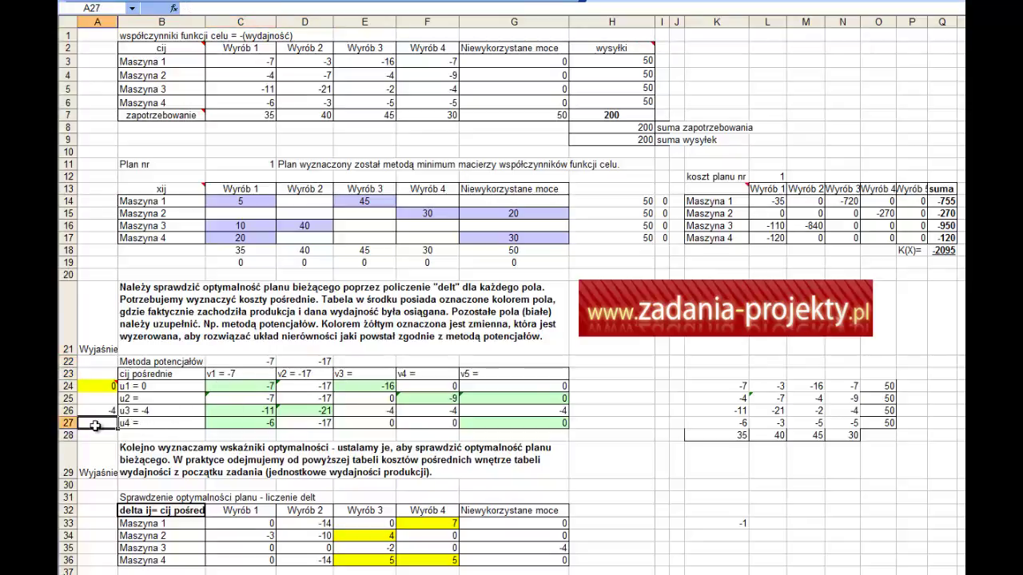
click(240, 423)
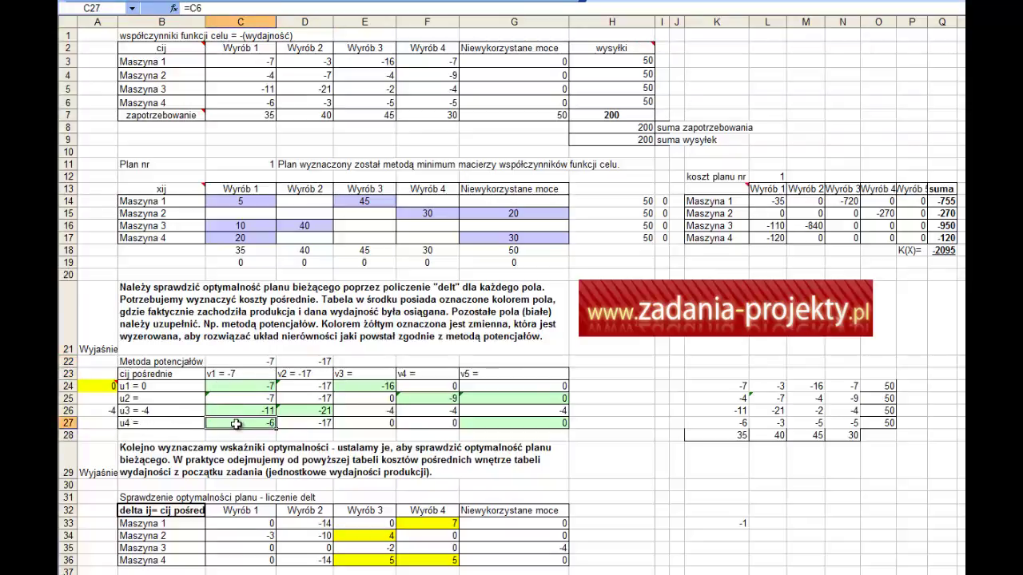
click(96, 421)
text(1)
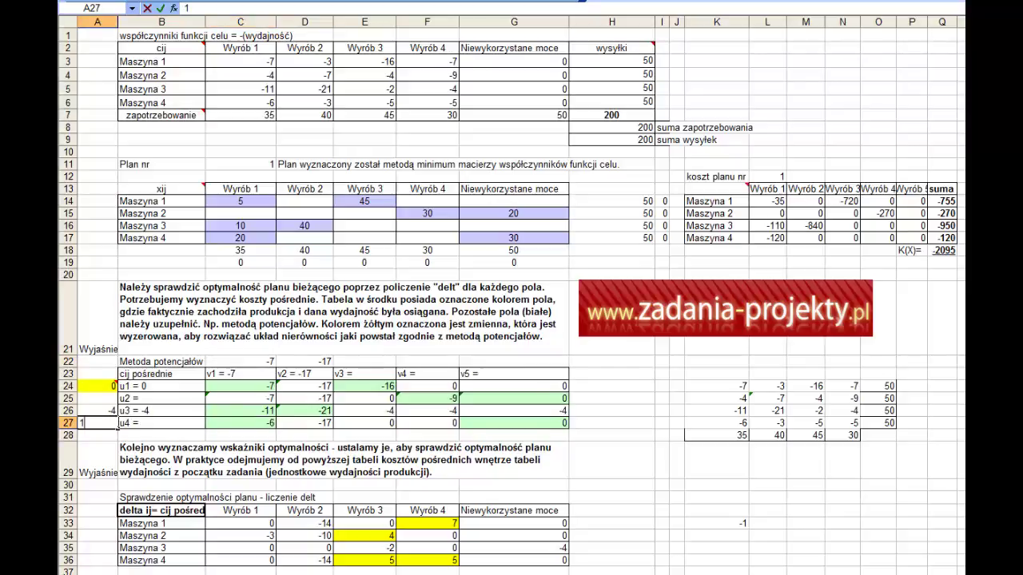
key(Return)
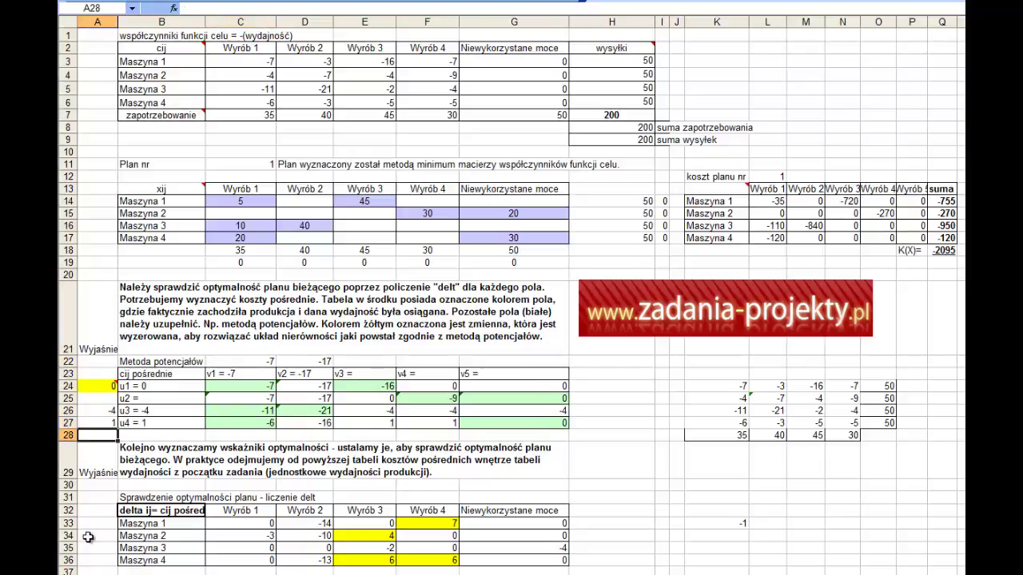
- Set potential v5 in G22 to -1, derived from u4 and the green cost in G27
click(102, 422)
click(521, 359)
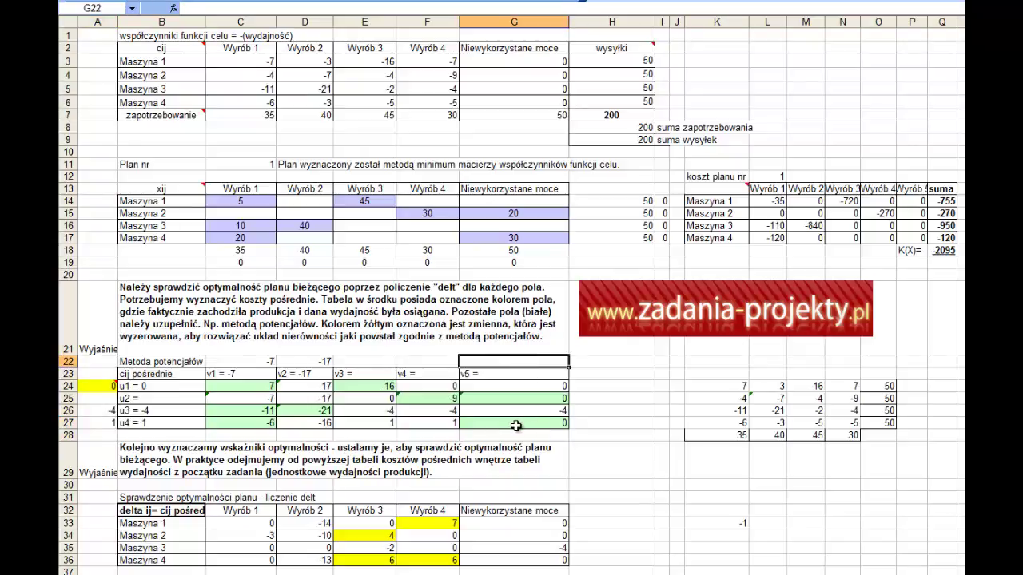
click(516, 423)
click(526, 362)
text(-1)
click(421, 410)
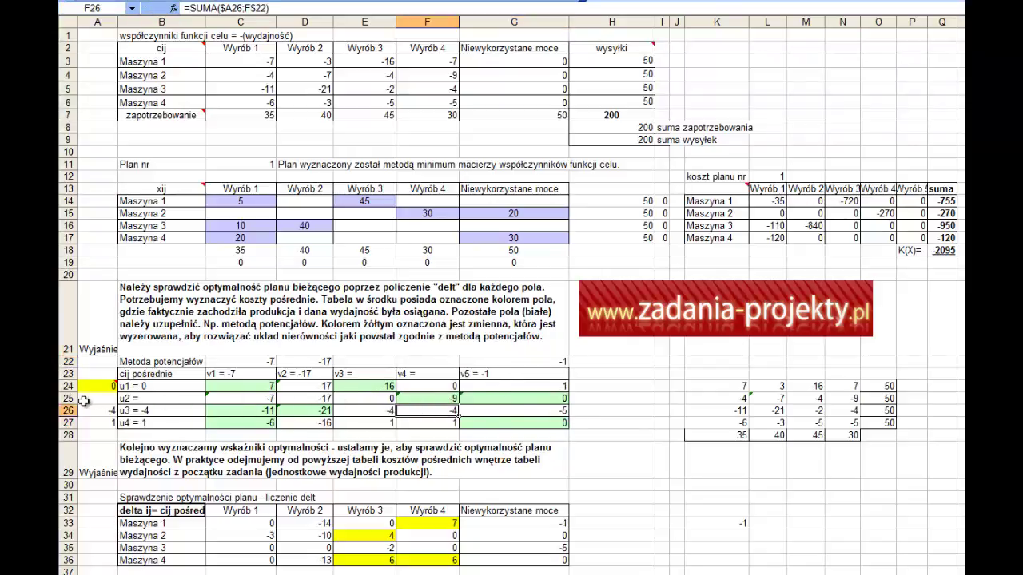
- Set potential v3 in E22 to -16, derived from the zeroed u1 and the green cost in E24
click(108, 386)
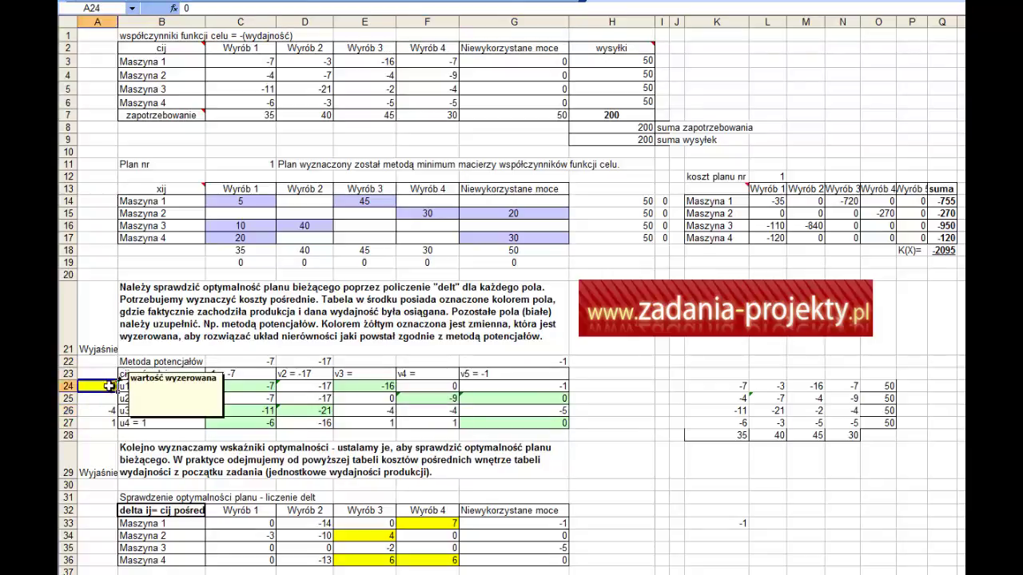
click(380, 360)
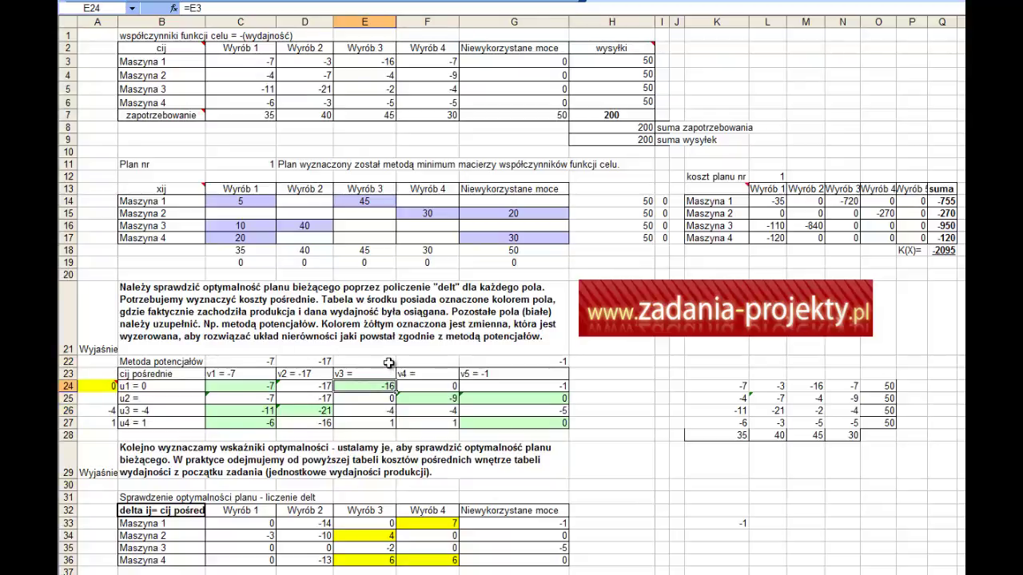
text(-)
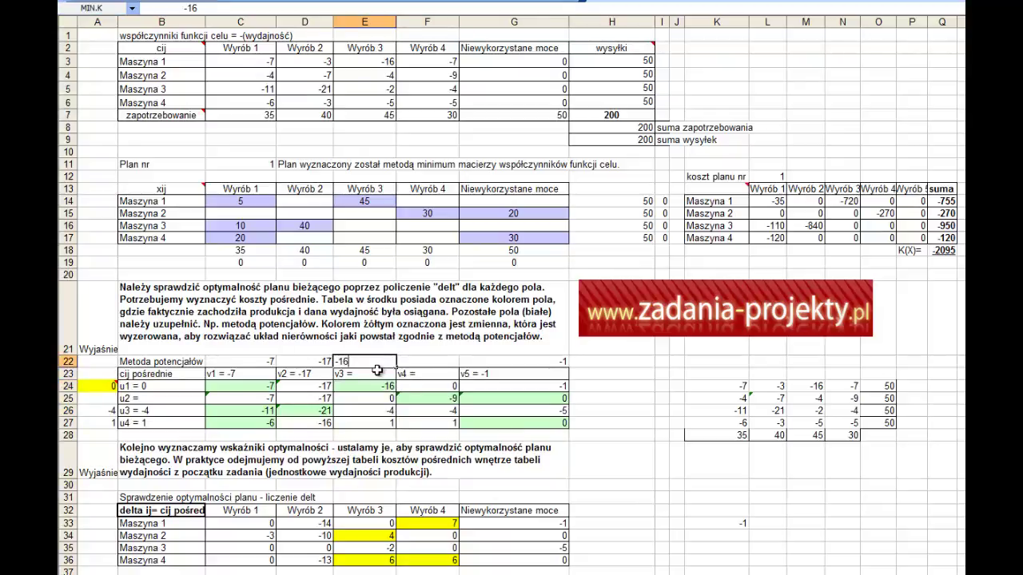
text(16)
key(Return)
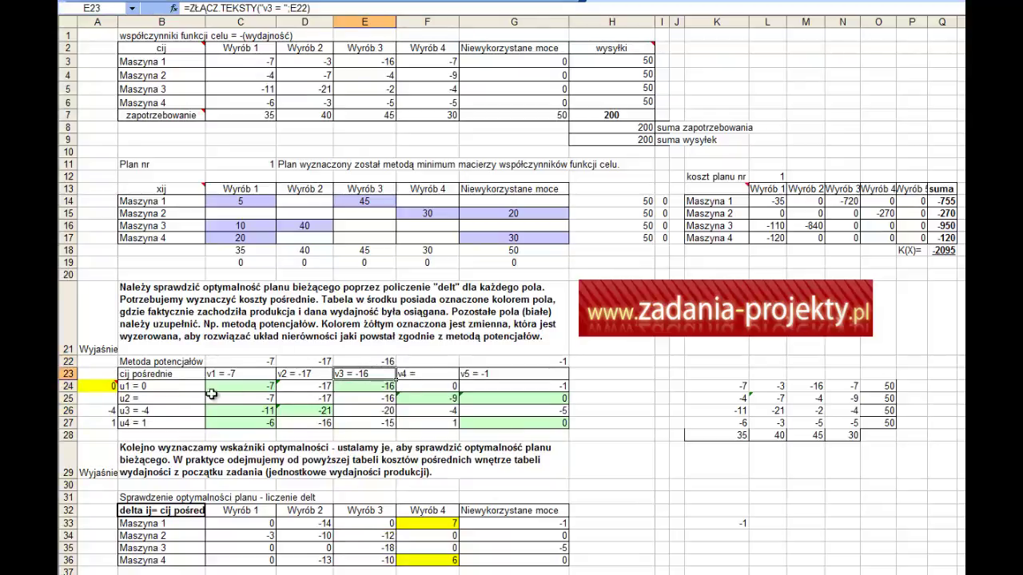
- Set potential u2 in A25 to 1, derived from v5 and the green cost in G25
click(96, 397)
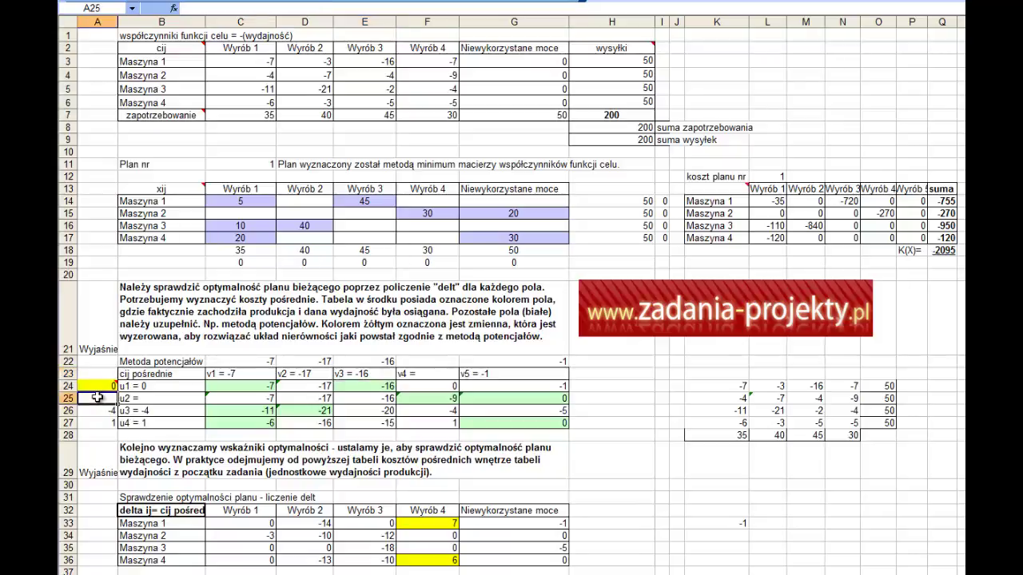
click(558, 360)
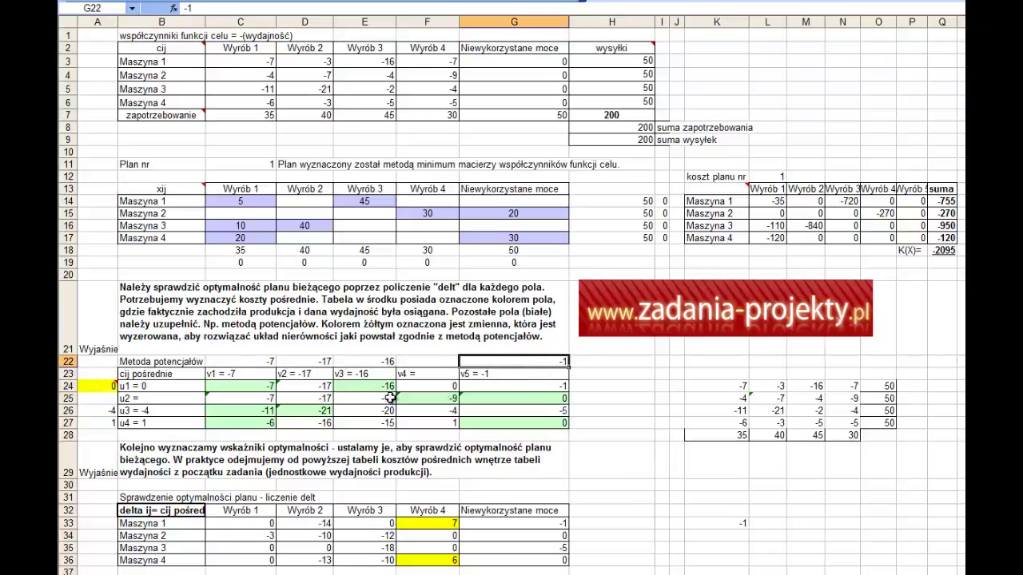
click(94, 398)
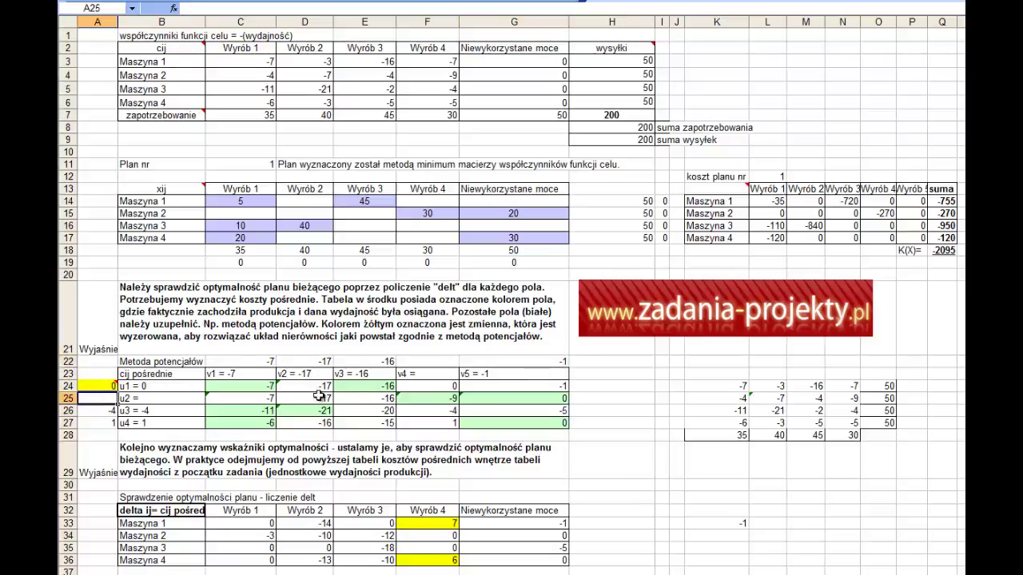
click(546, 398)
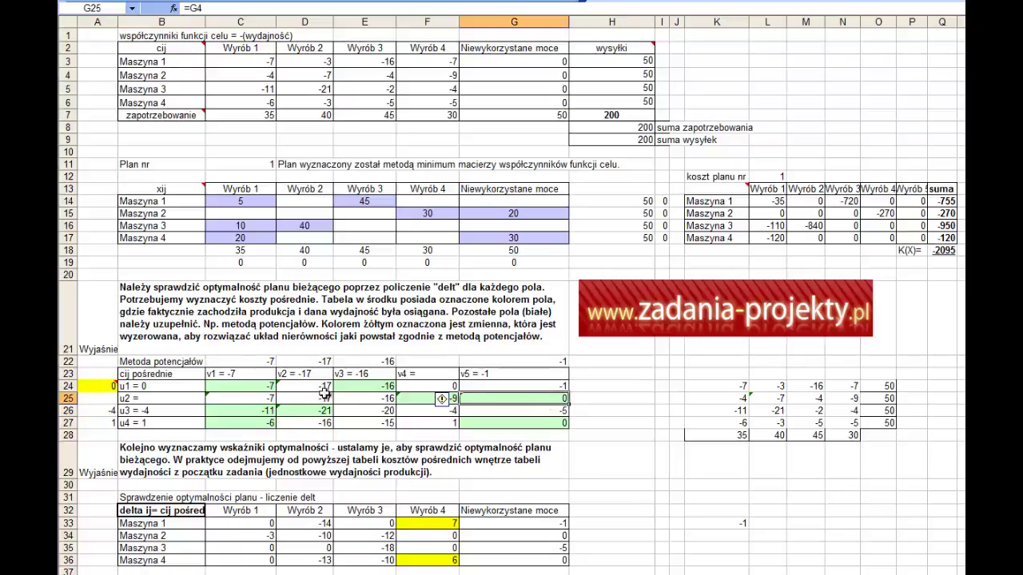
click(109, 399)
text(1)
click(294, 401)
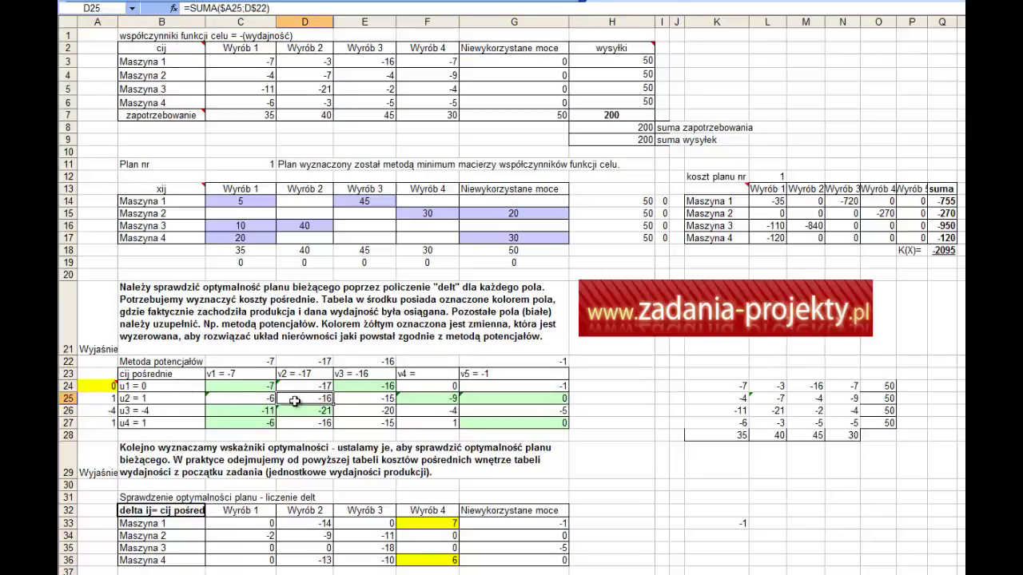
- Set potential v4 in F22 to -10, derived from u2 and the green cost in F25
click(112, 397)
click(447, 362)
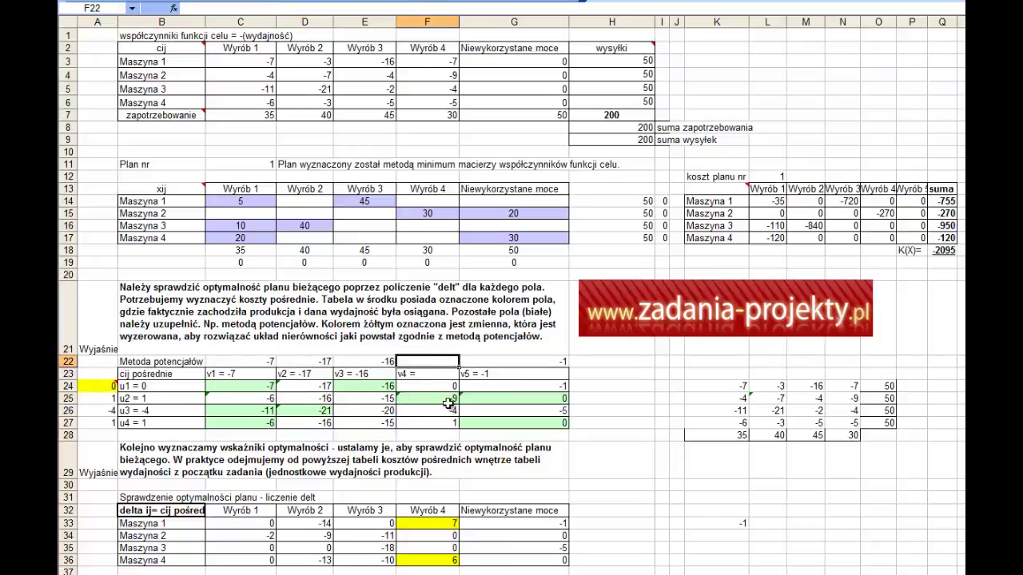
click(444, 399)
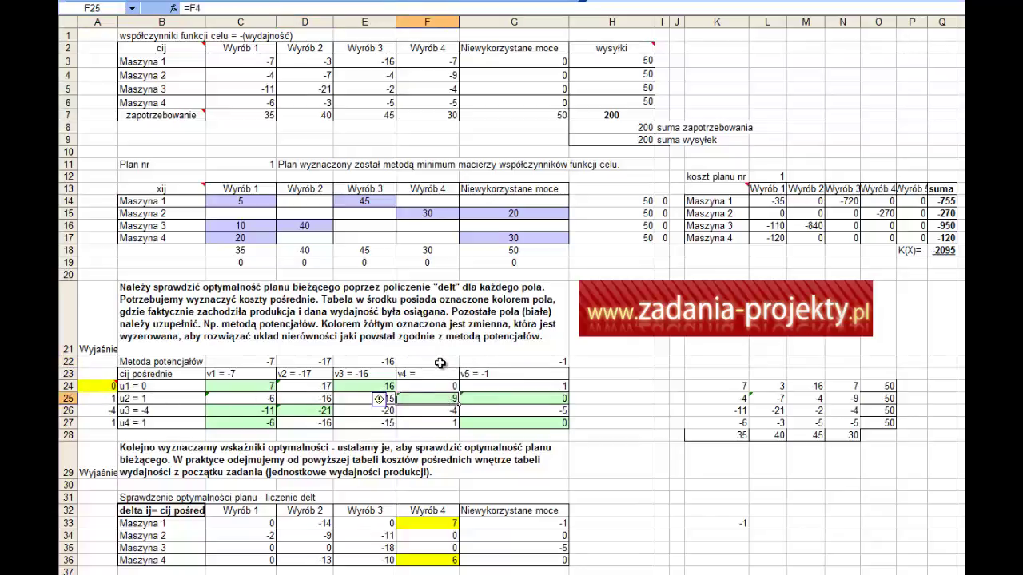
click(440, 364)
text(-10)
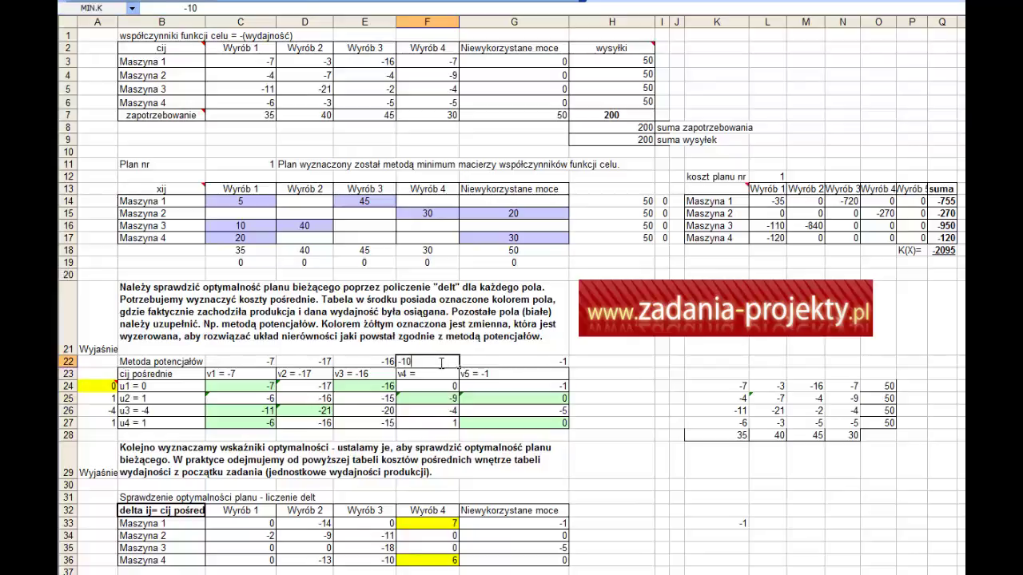
key(Return)
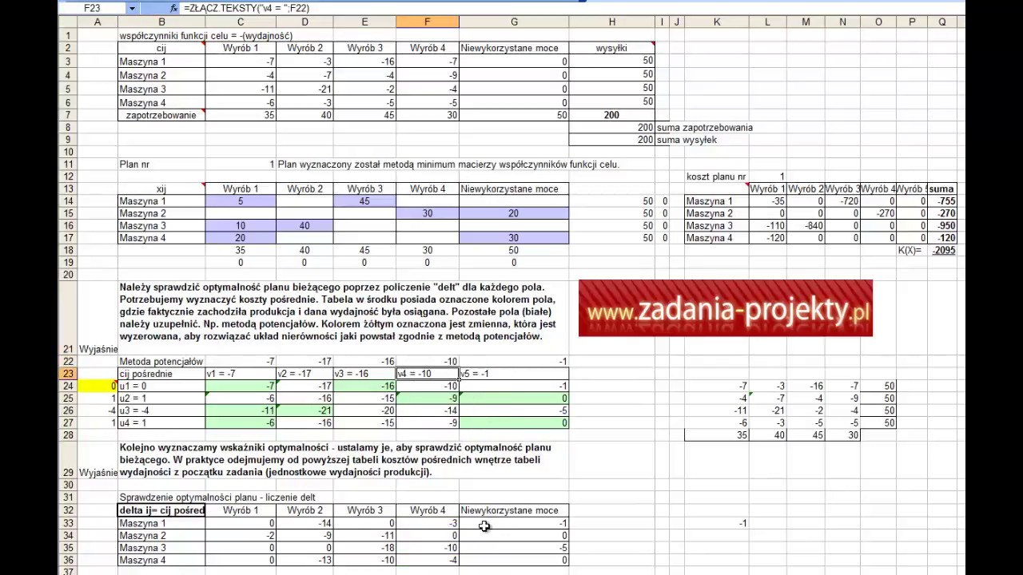
- Examine the optimality deltas in C33:G36 and their definition in B32 as indirect costs minus cij
drag(487, 524, 232, 556)
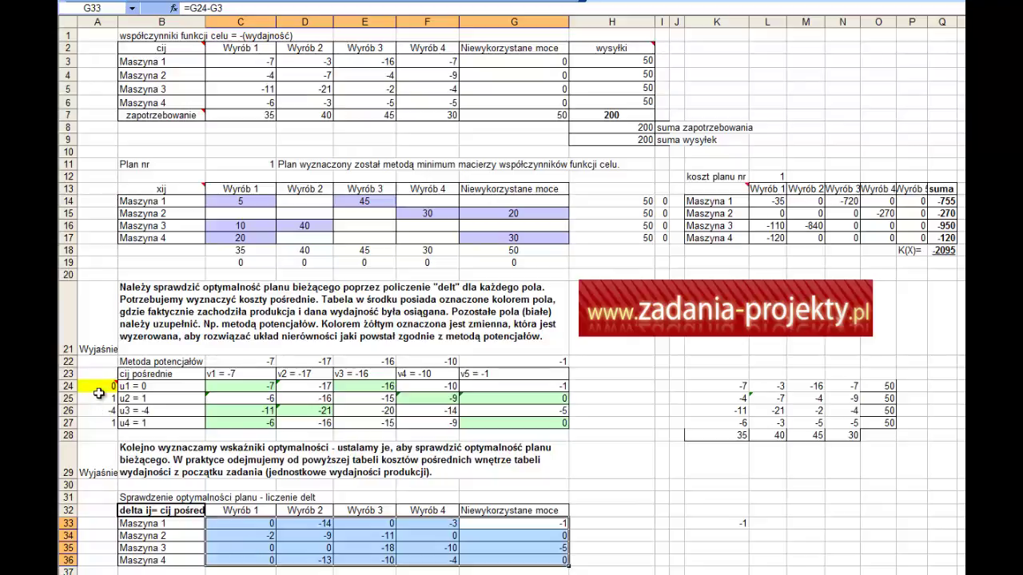
click(166, 364)
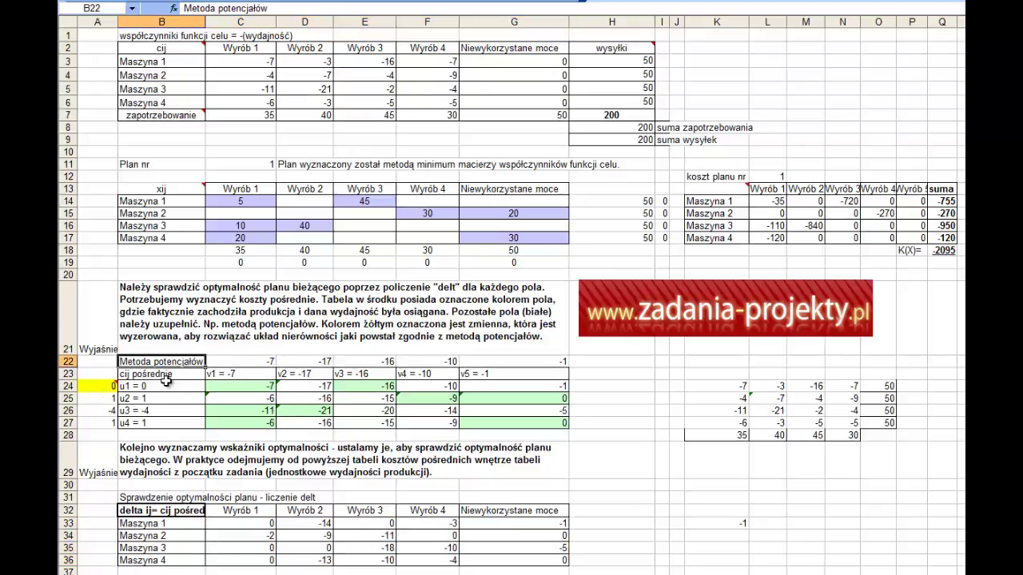
drag(263, 525, 496, 561)
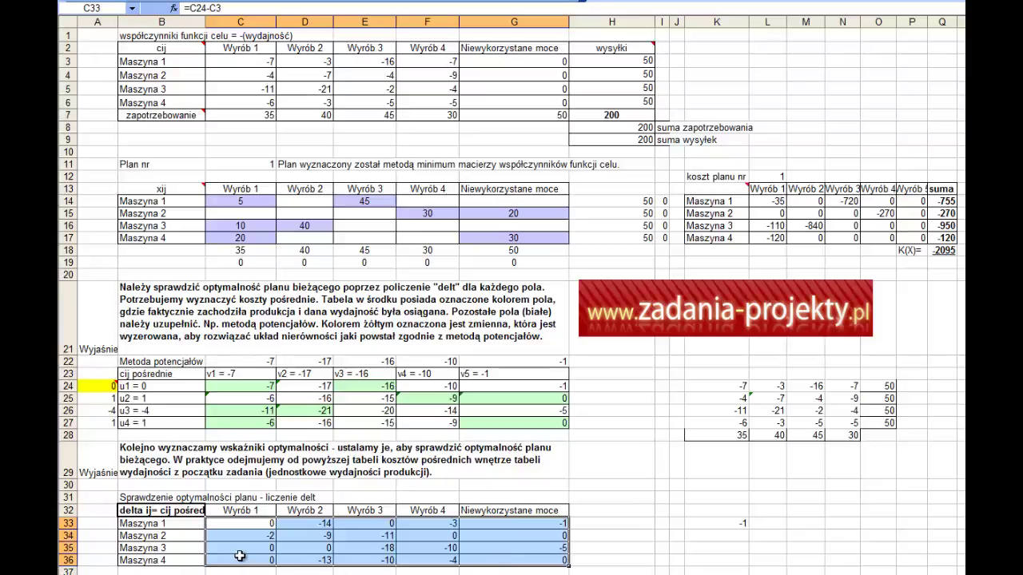
click(182, 510)
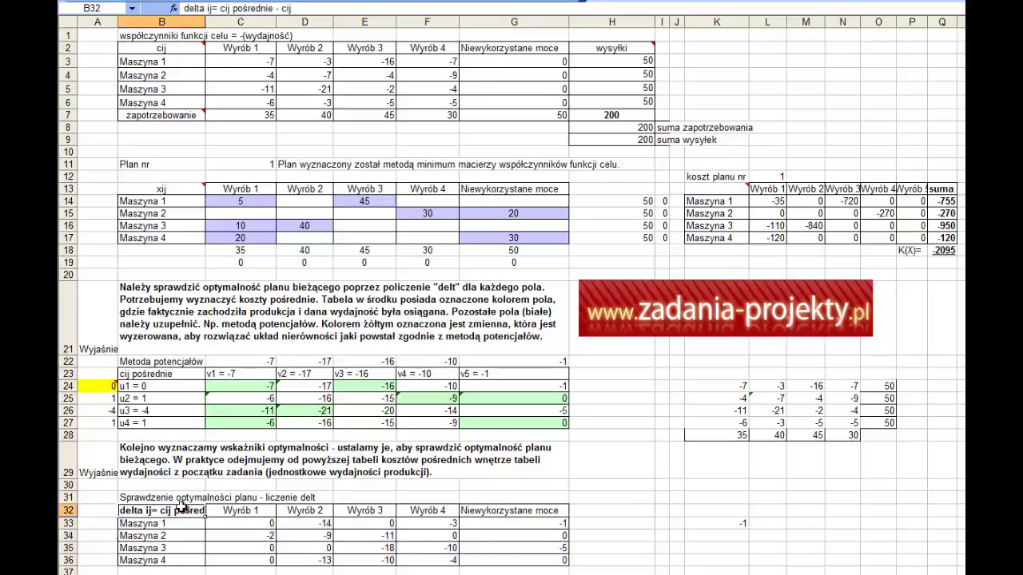
double_click(179, 510)
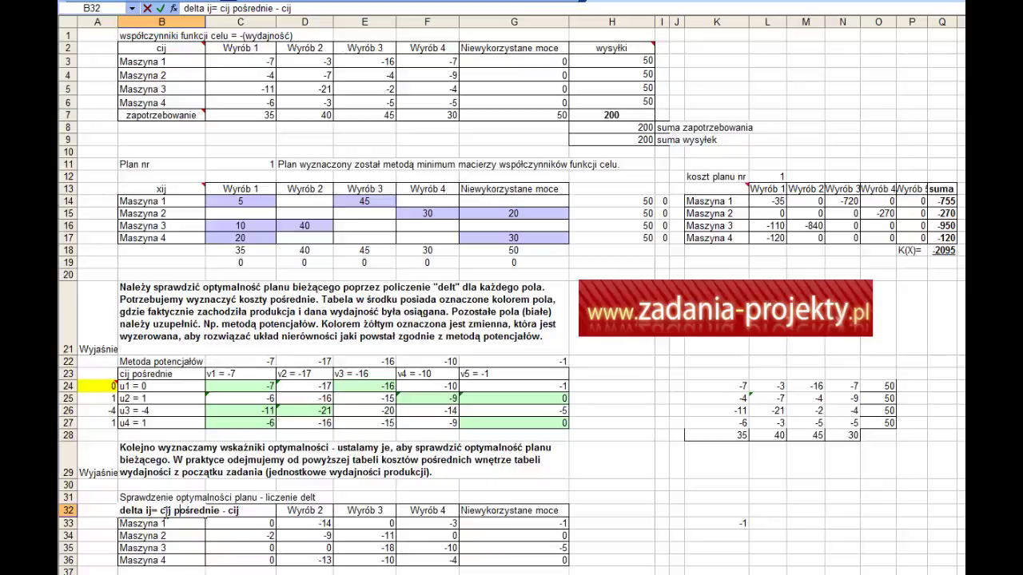
drag(164, 496, 165, 510)
double_click(164, 510)
key(Escape)
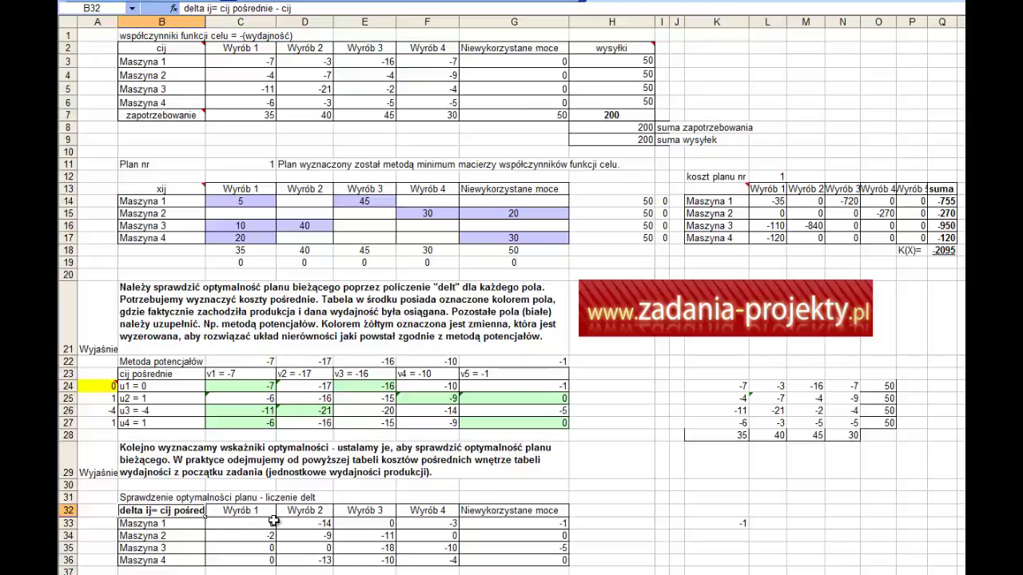
drag(275, 525, 480, 560)
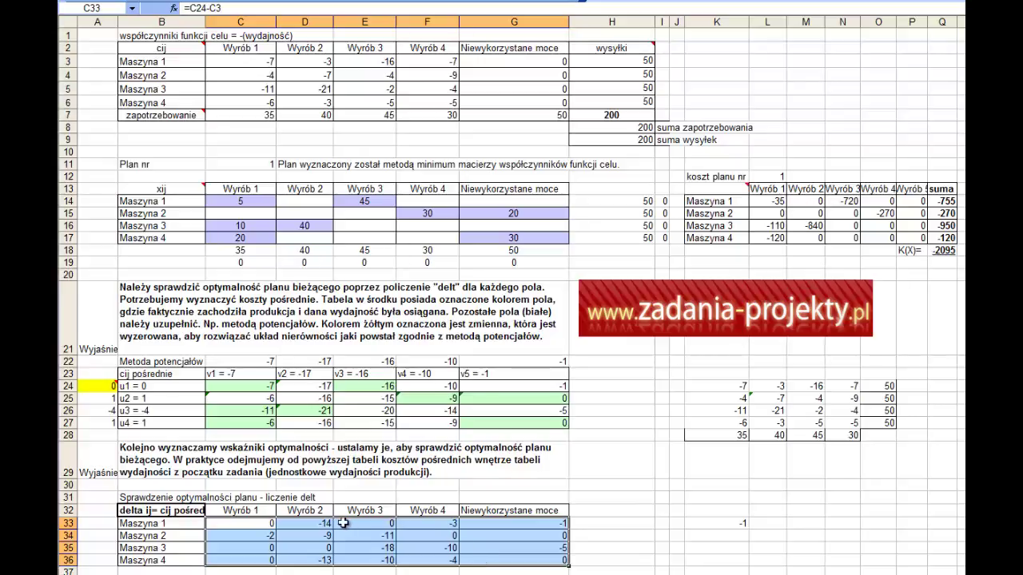
- Correct the answer in B40 to say that all deltas are "ujemne" instead of "dodatnie", or zero
scroll(348, 524, down, 3)
click(210, 521)
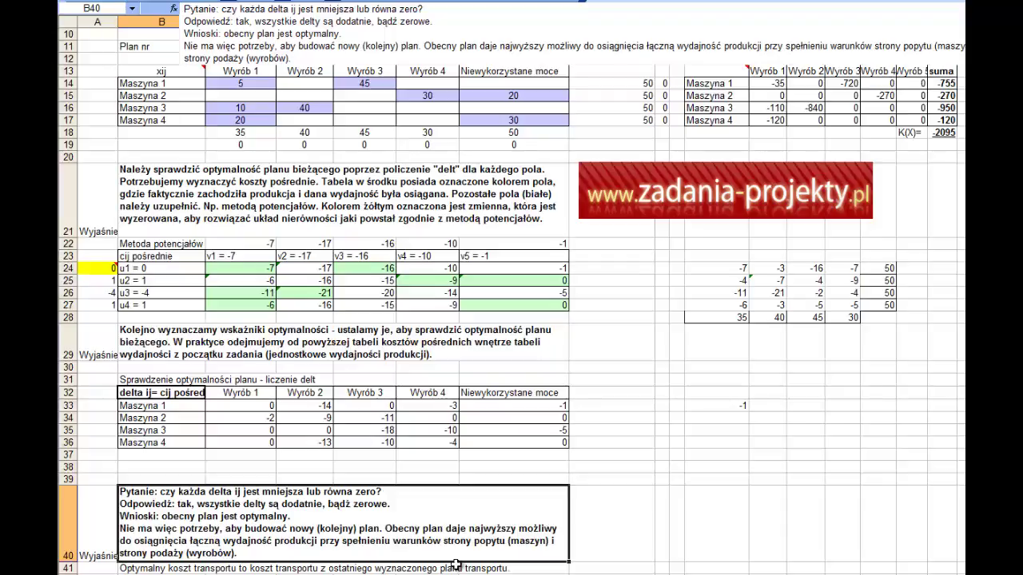
double_click(142, 499)
drag(283, 504, 324, 504)
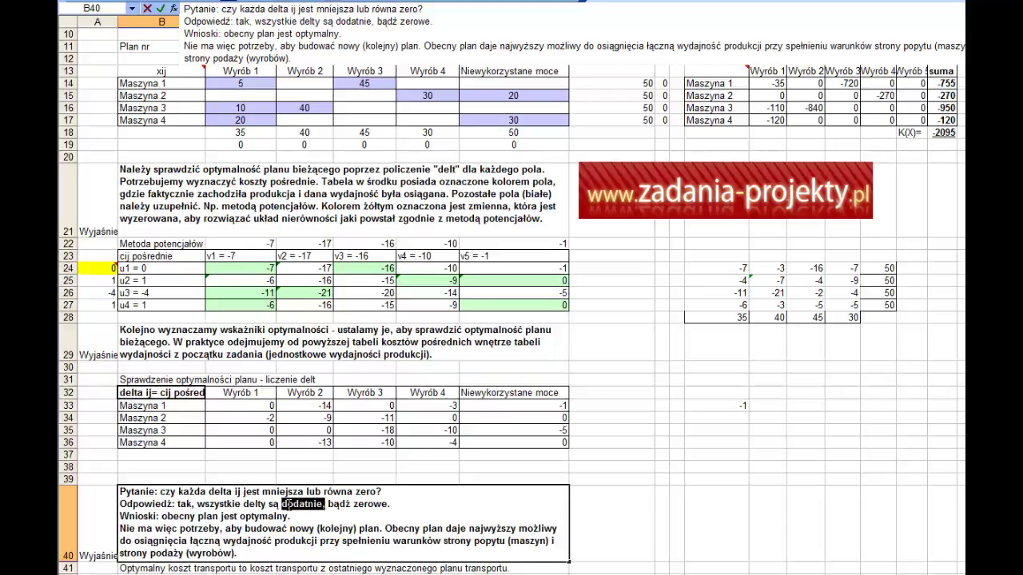
text(ujemne,)
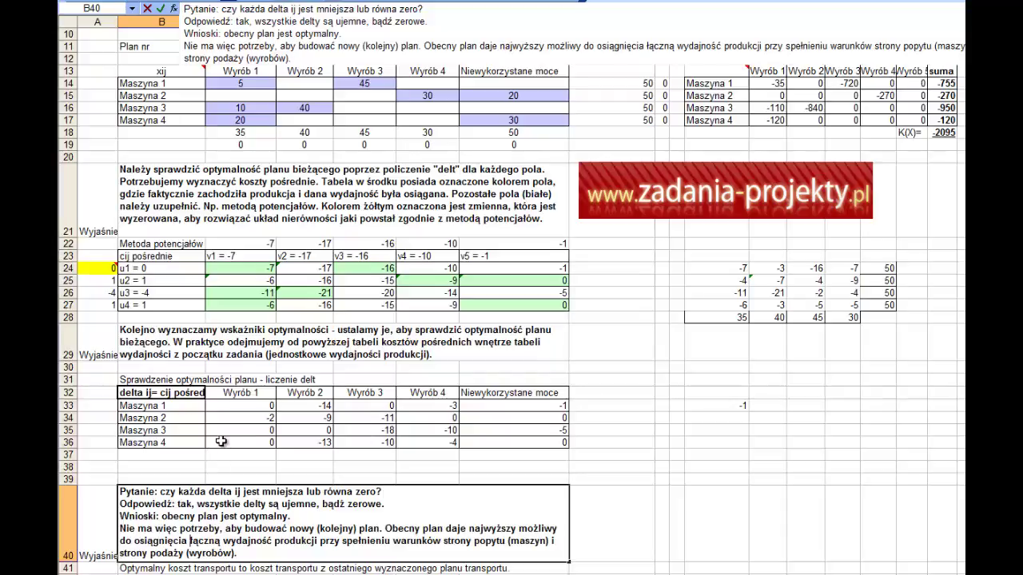
key(Down)
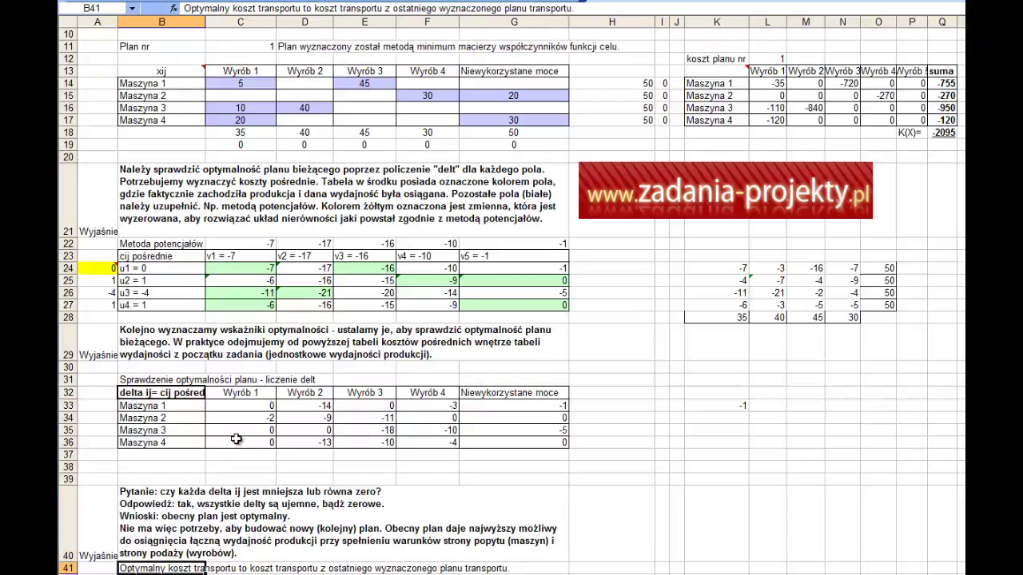
- Review the machine-to-product allocation in plan 1 against the cost coefficients and the plan's total K(X) in Q18
scroll(236, 439, up, 3)
click(168, 203)
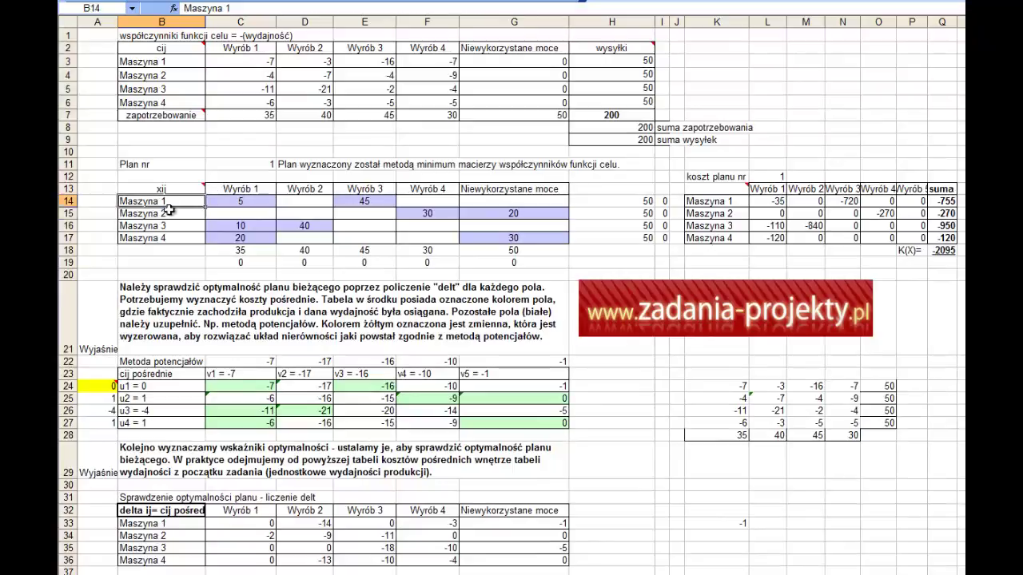
drag(169, 209, 171, 232)
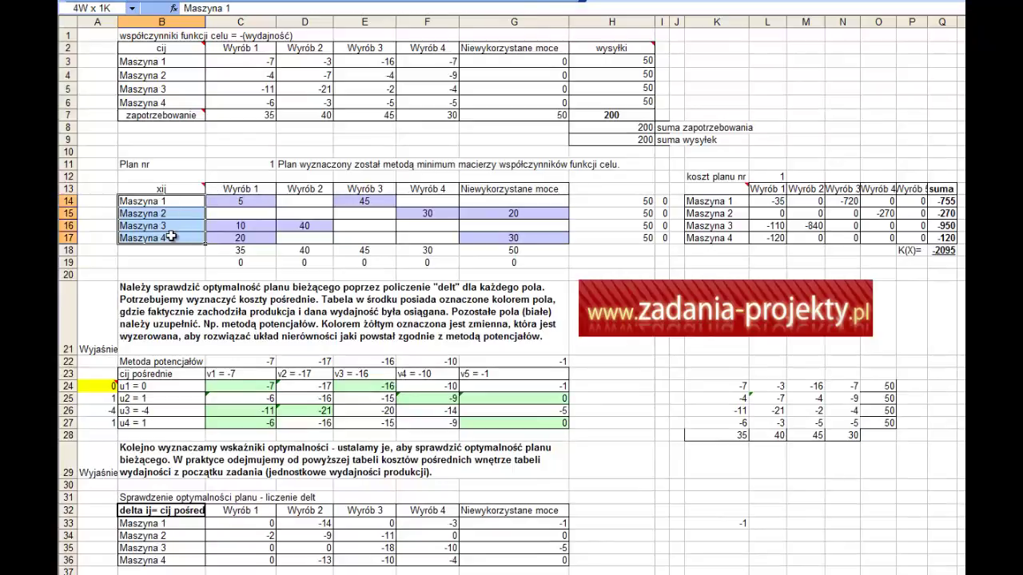
click(229, 189)
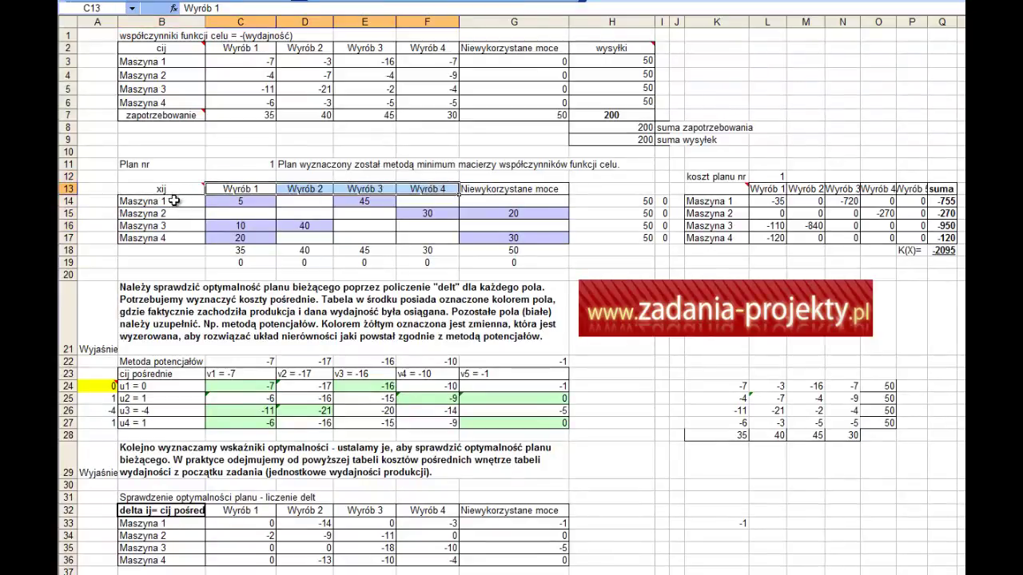
drag(172, 214, 439, 239)
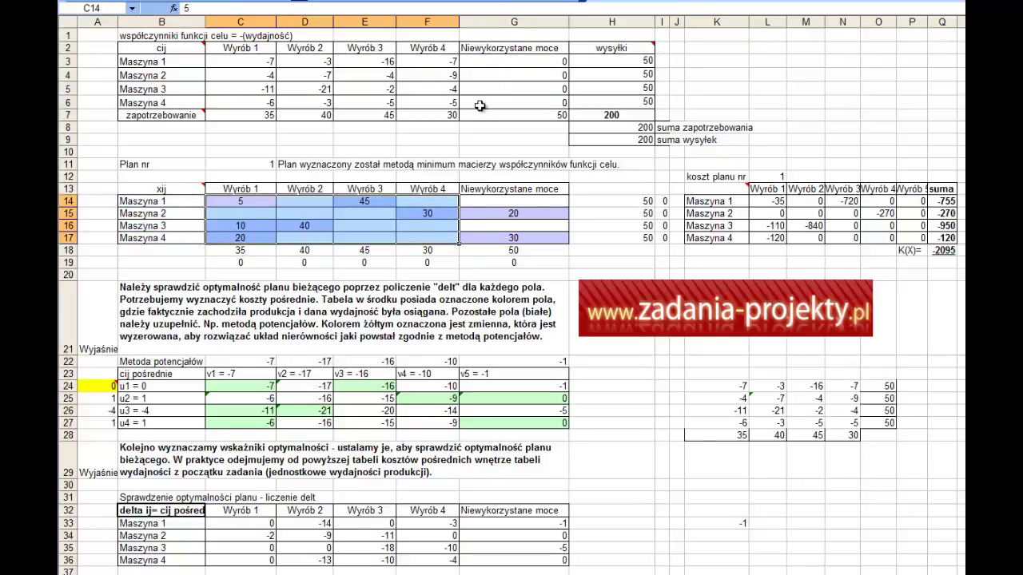
click(942, 252)
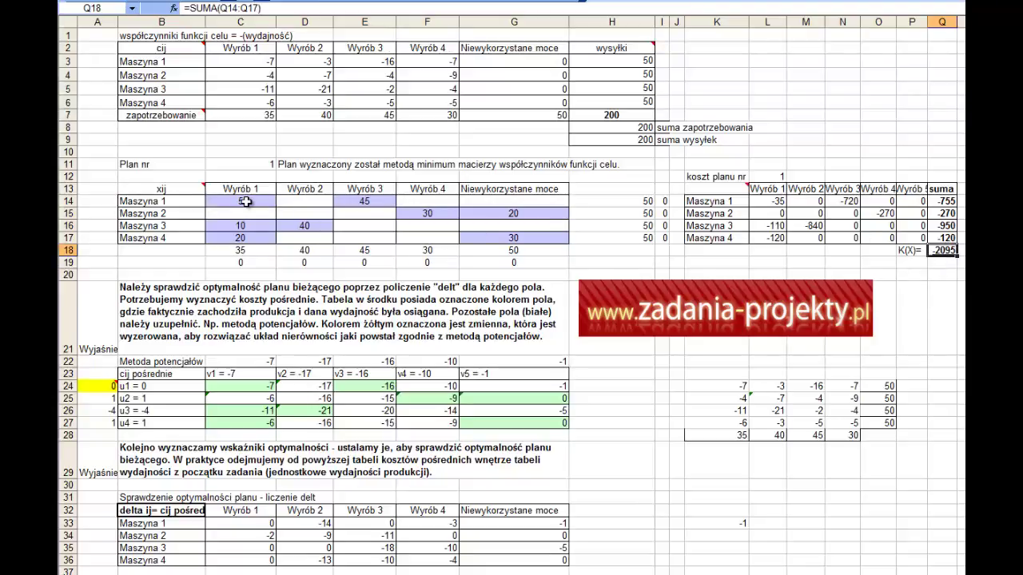
drag(243, 201, 427, 237)
drag(244, 60, 416, 108)
click(945, 250)
- Delete the outdated allocation efficiency sentence in B57 and its "Interpretacja" heading in B56
scroll(281, 298, down, 5)
scroll(281, 298, down, 4)
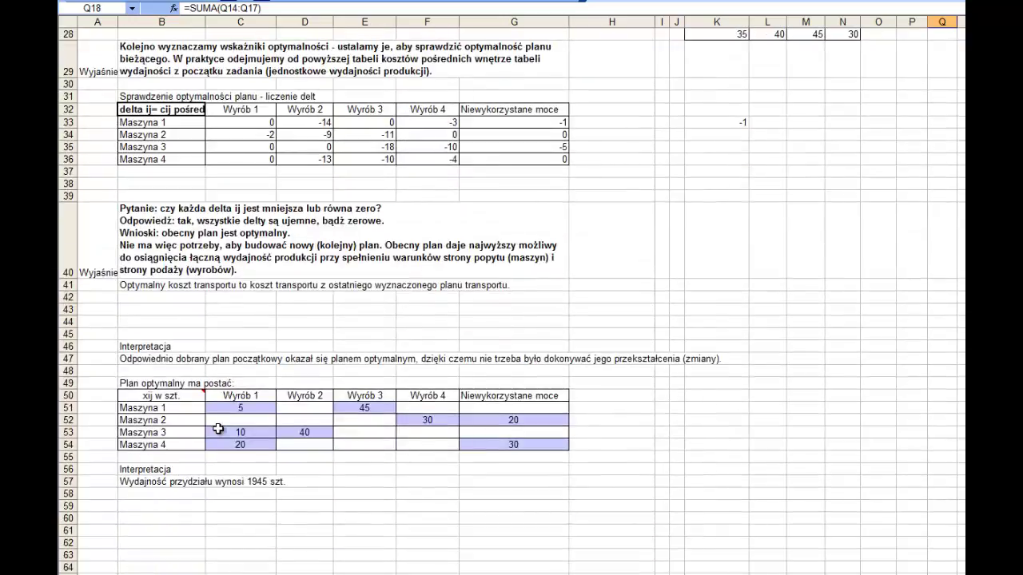
click(159, 482)
key(Delete)
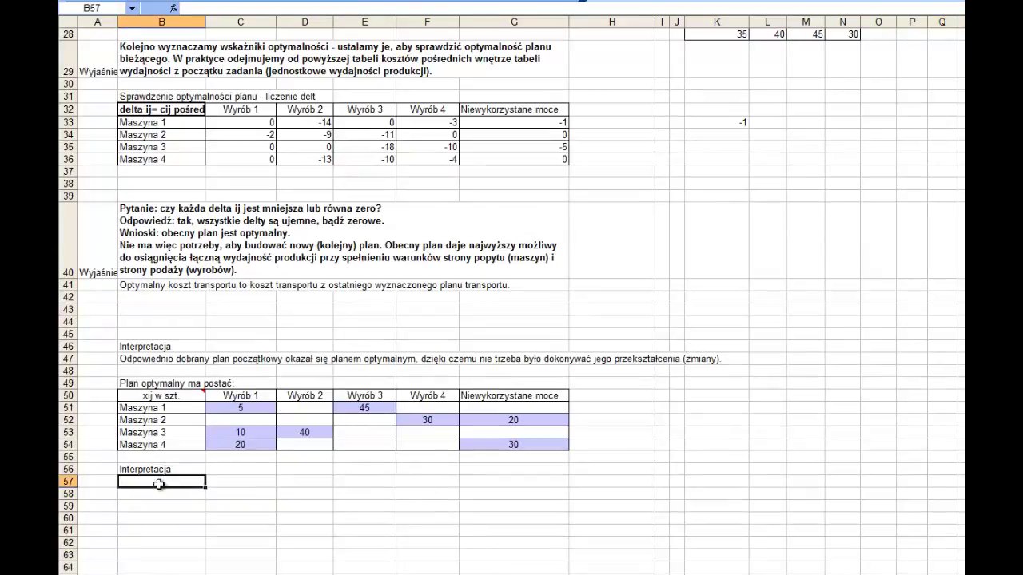
key(Up)
key(Delete)
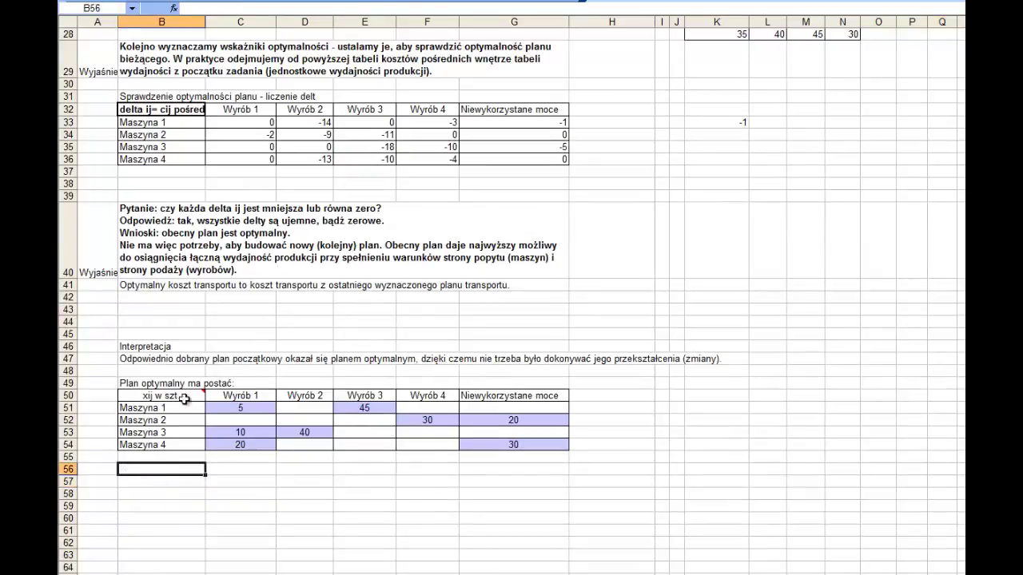
- Examine the plan method note in D11 and the objective function coefficients in C3:F6, including individual Maszyna 3 and Maszyna 4 values
scroll(270, 371, up, 4)
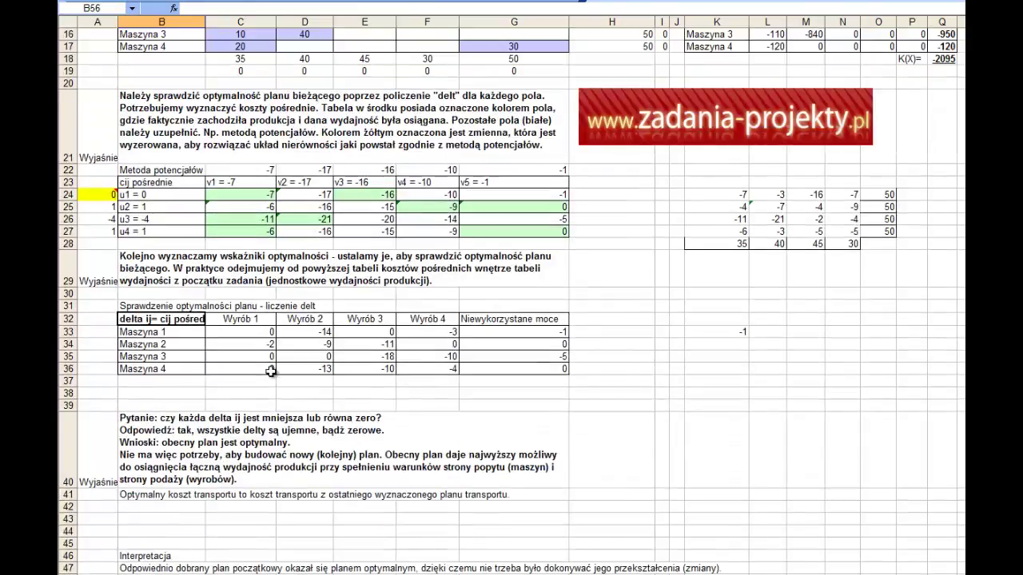
scroll(271, 372, up, 5)
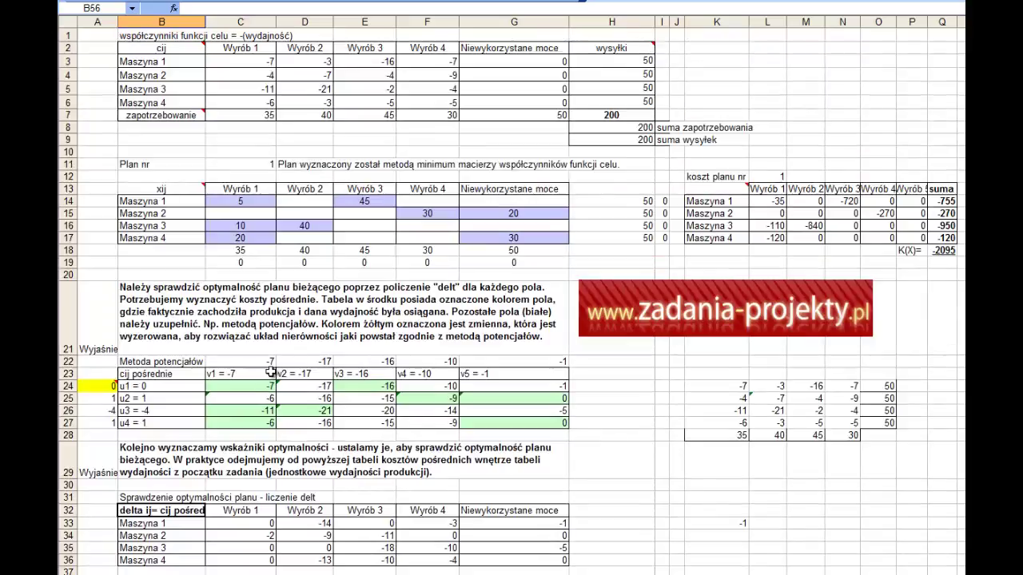
click(315, 169)
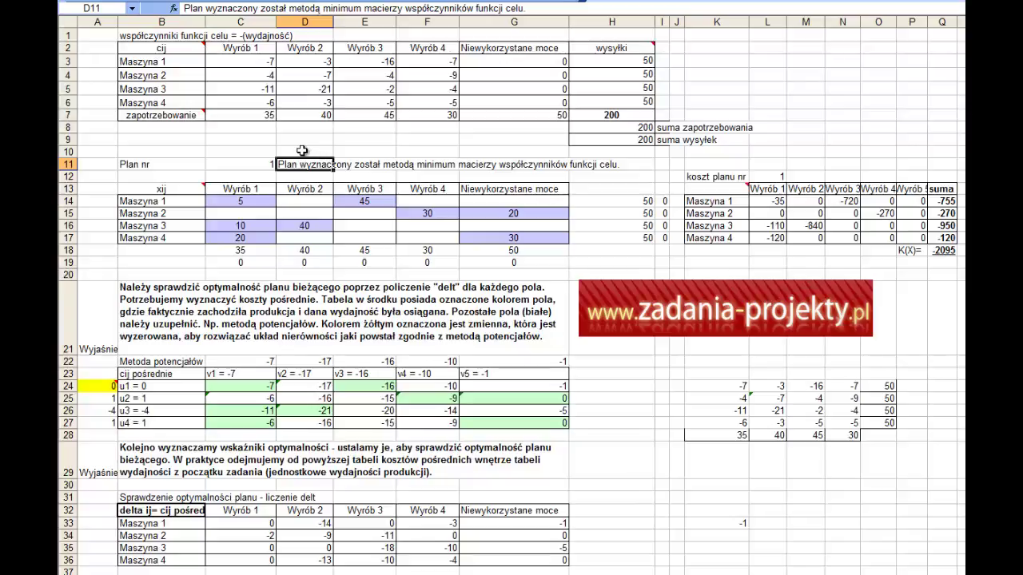
drag(239, 62, 455, 104)
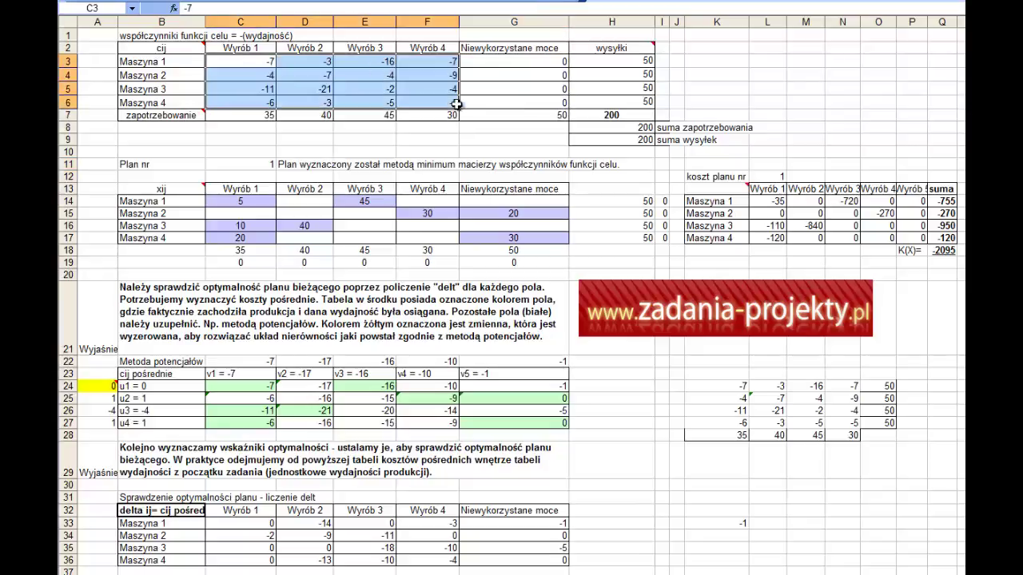
click(307, 86)
click(235, 88)
click(359, 63)
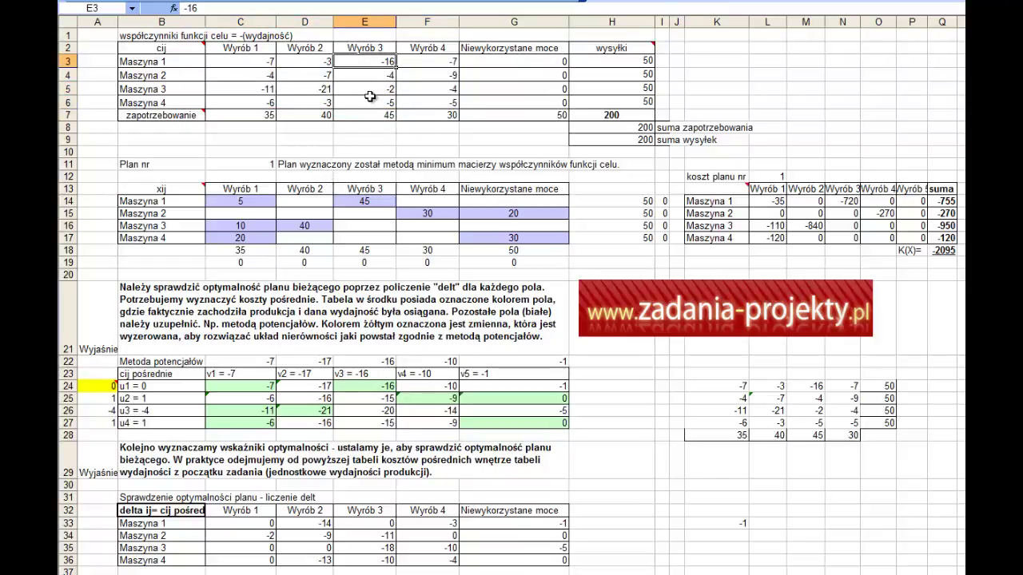
click(366, 94)
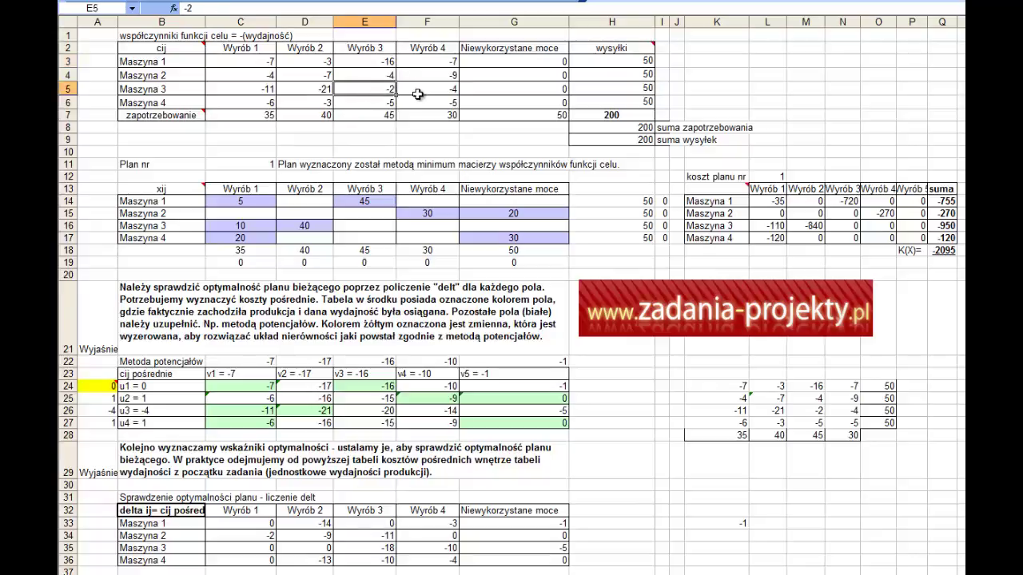
click(420, 92)
click(308, 102)
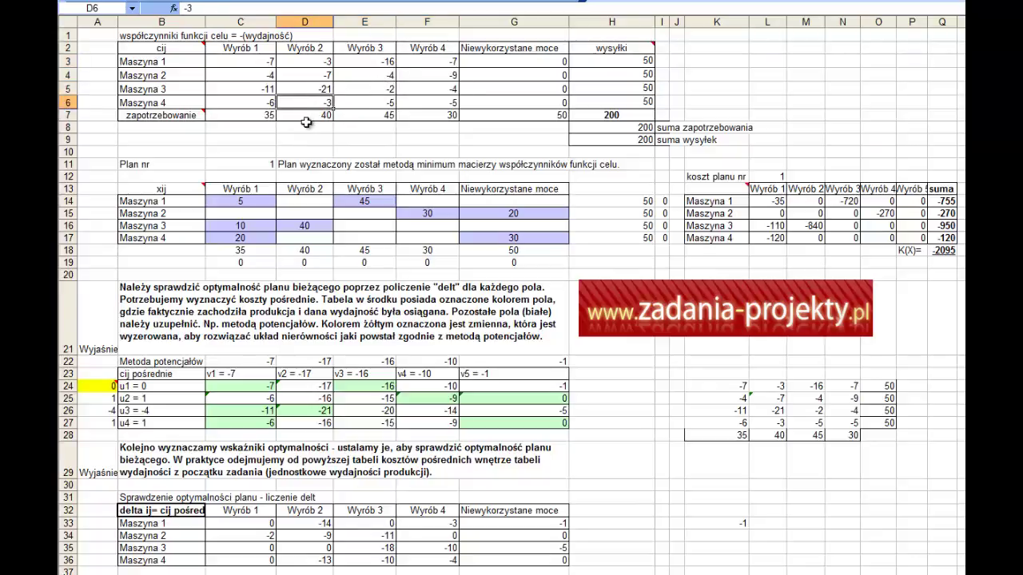